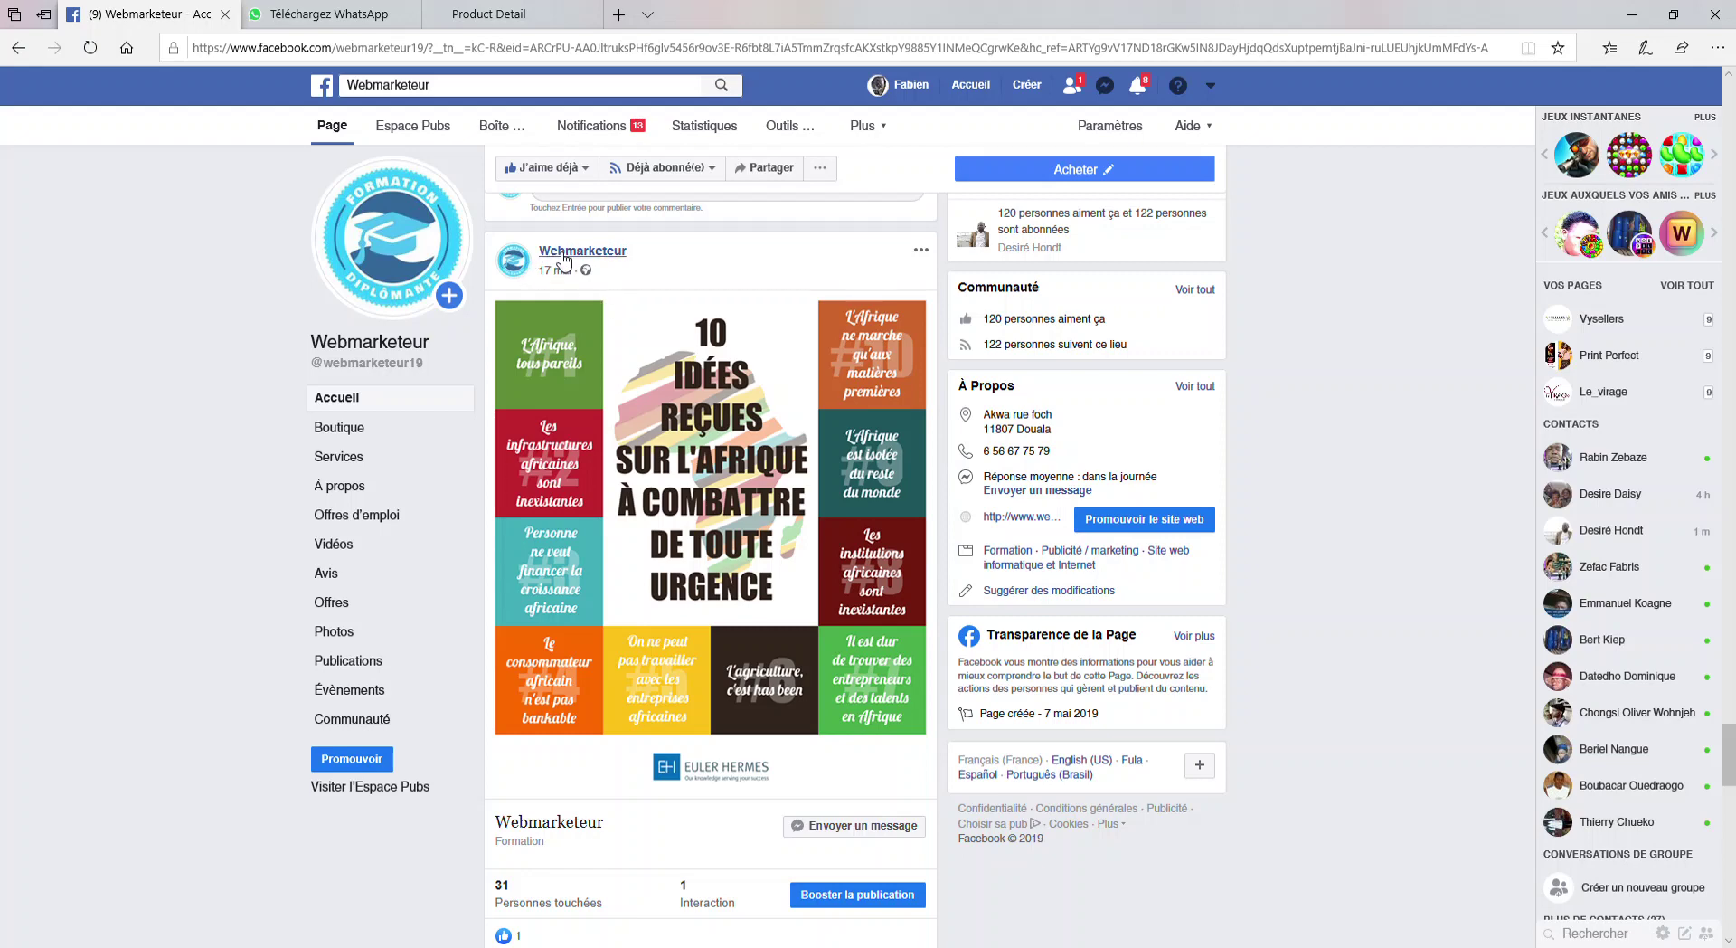
- Start boosting the "10 idées reçues sur l'Afrique" post with the objective of generating more reactions, comments and shares
mouse_move(622, 258)
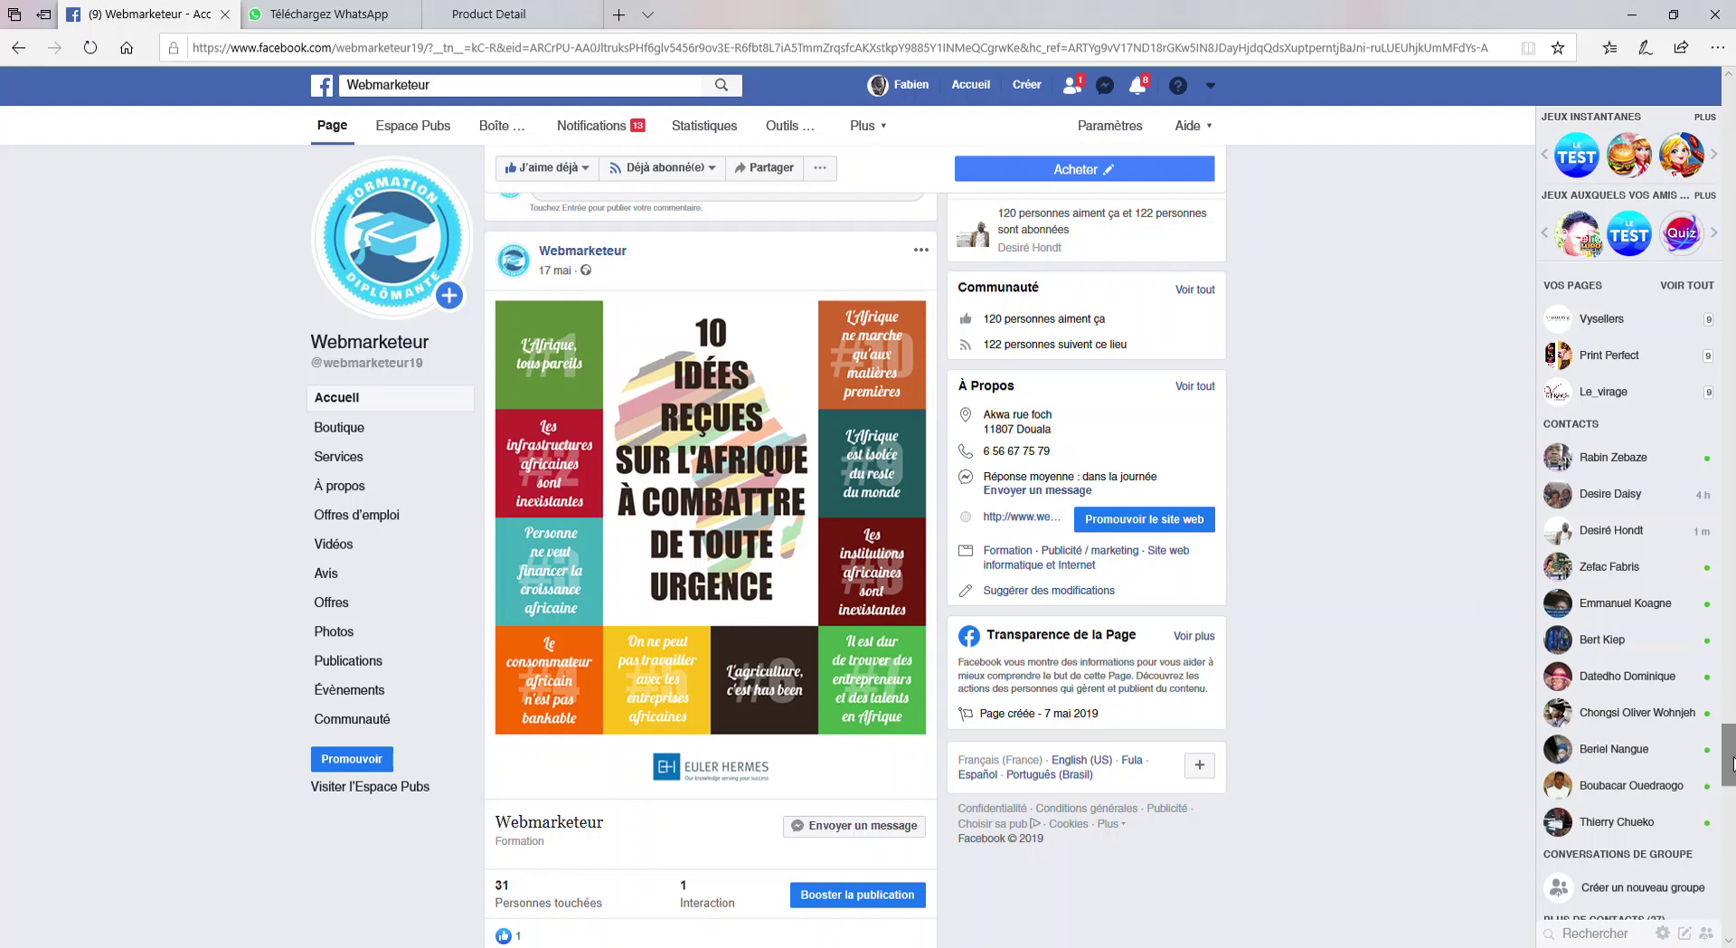
scroll(1732, 763, "down", 1)
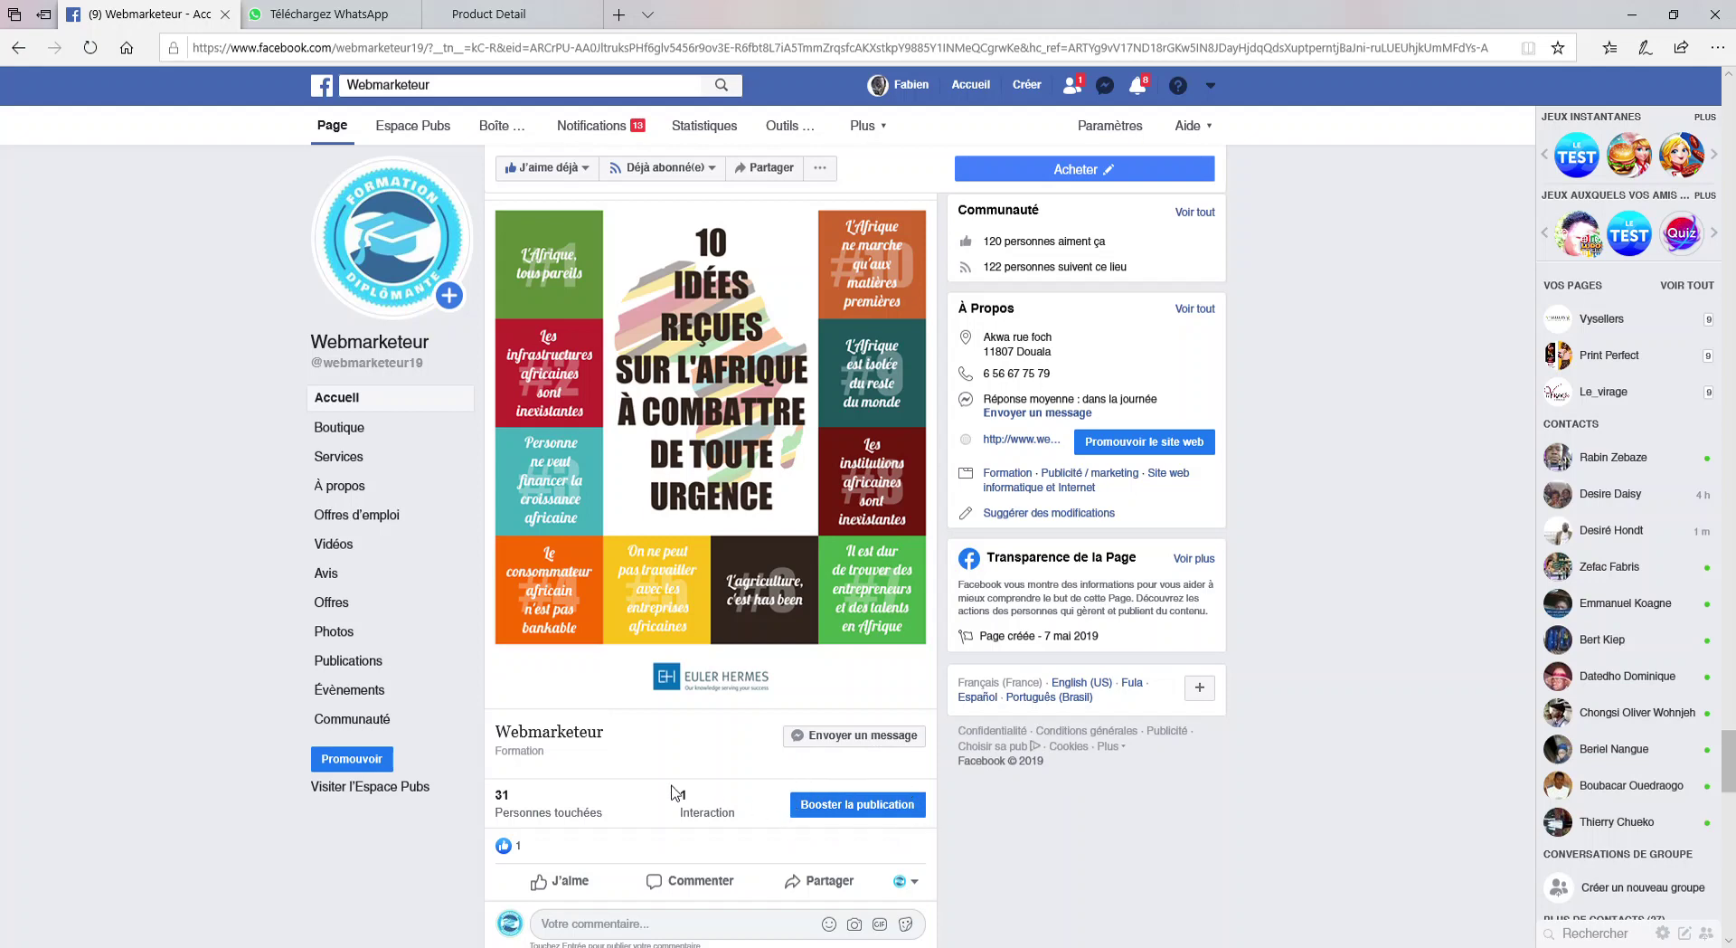
left_click(851, 803)
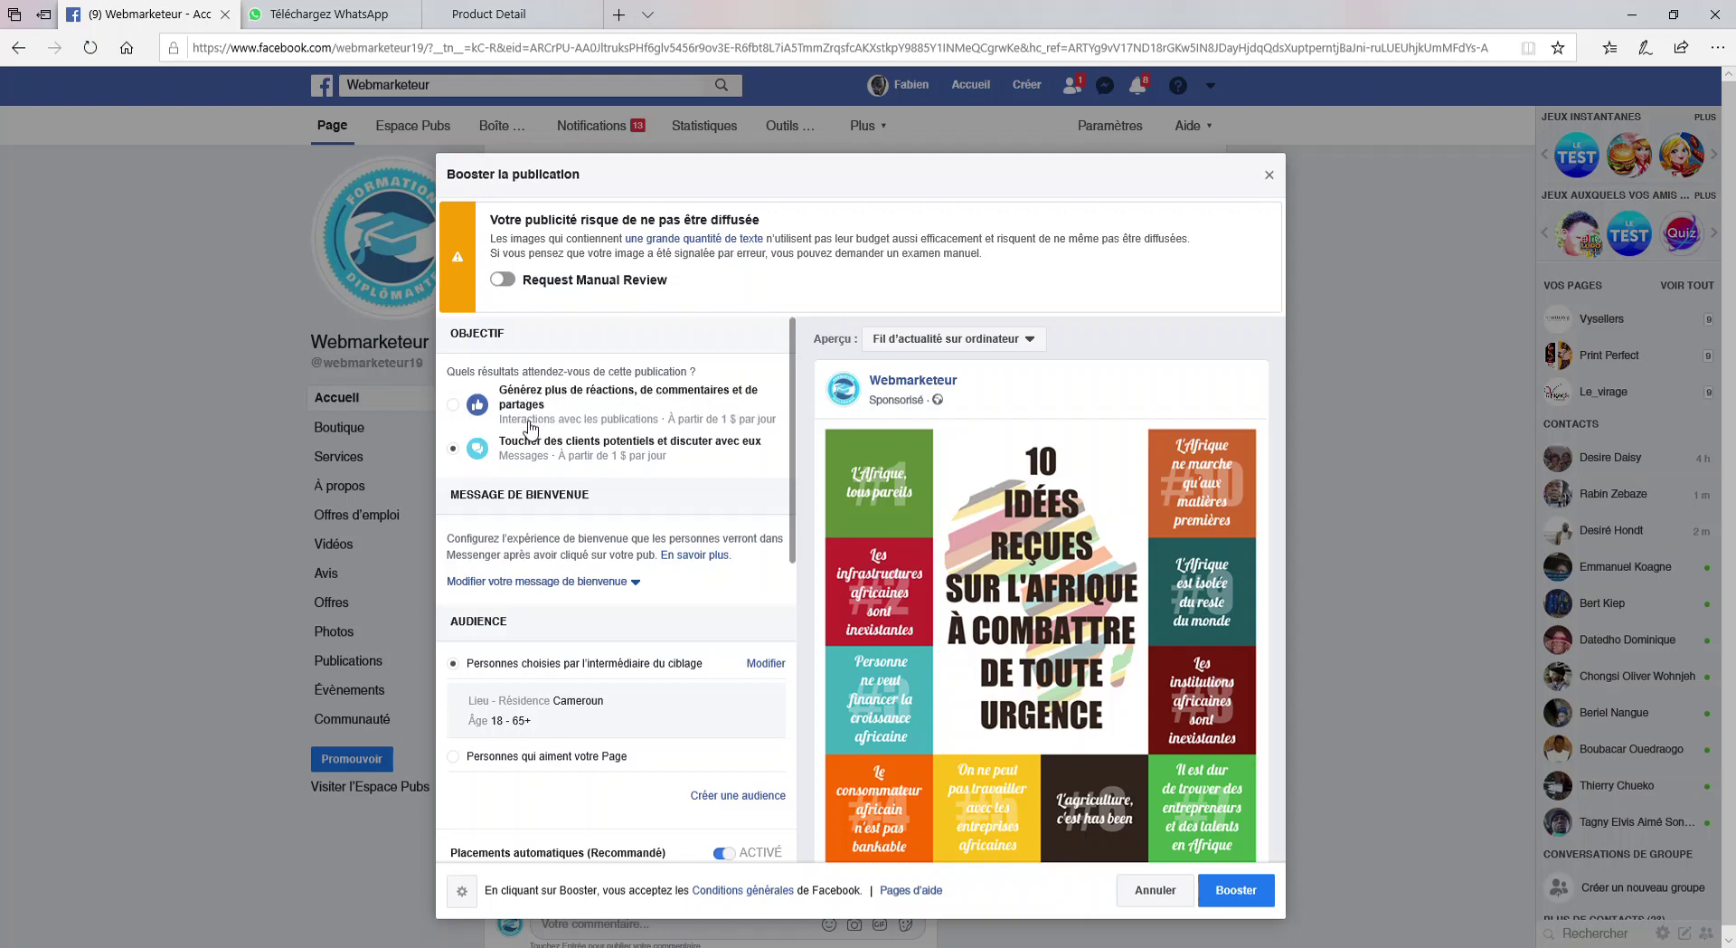
left_click(463, 408)
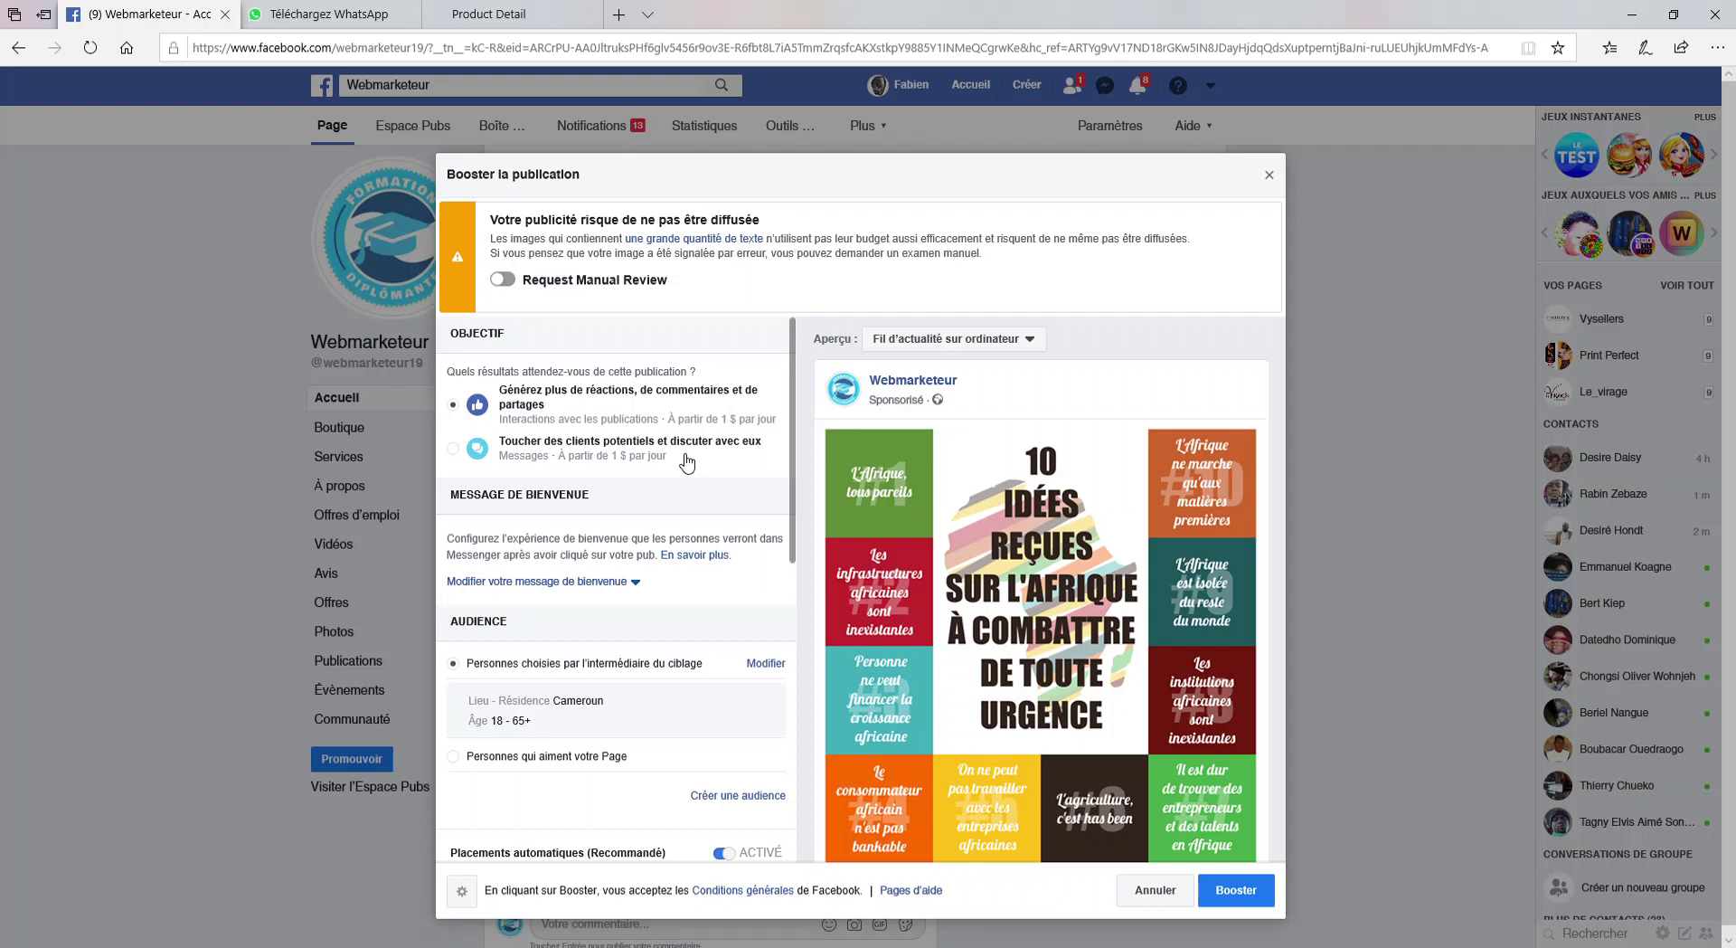
left_click(455, 450)
left_click(459, 406)
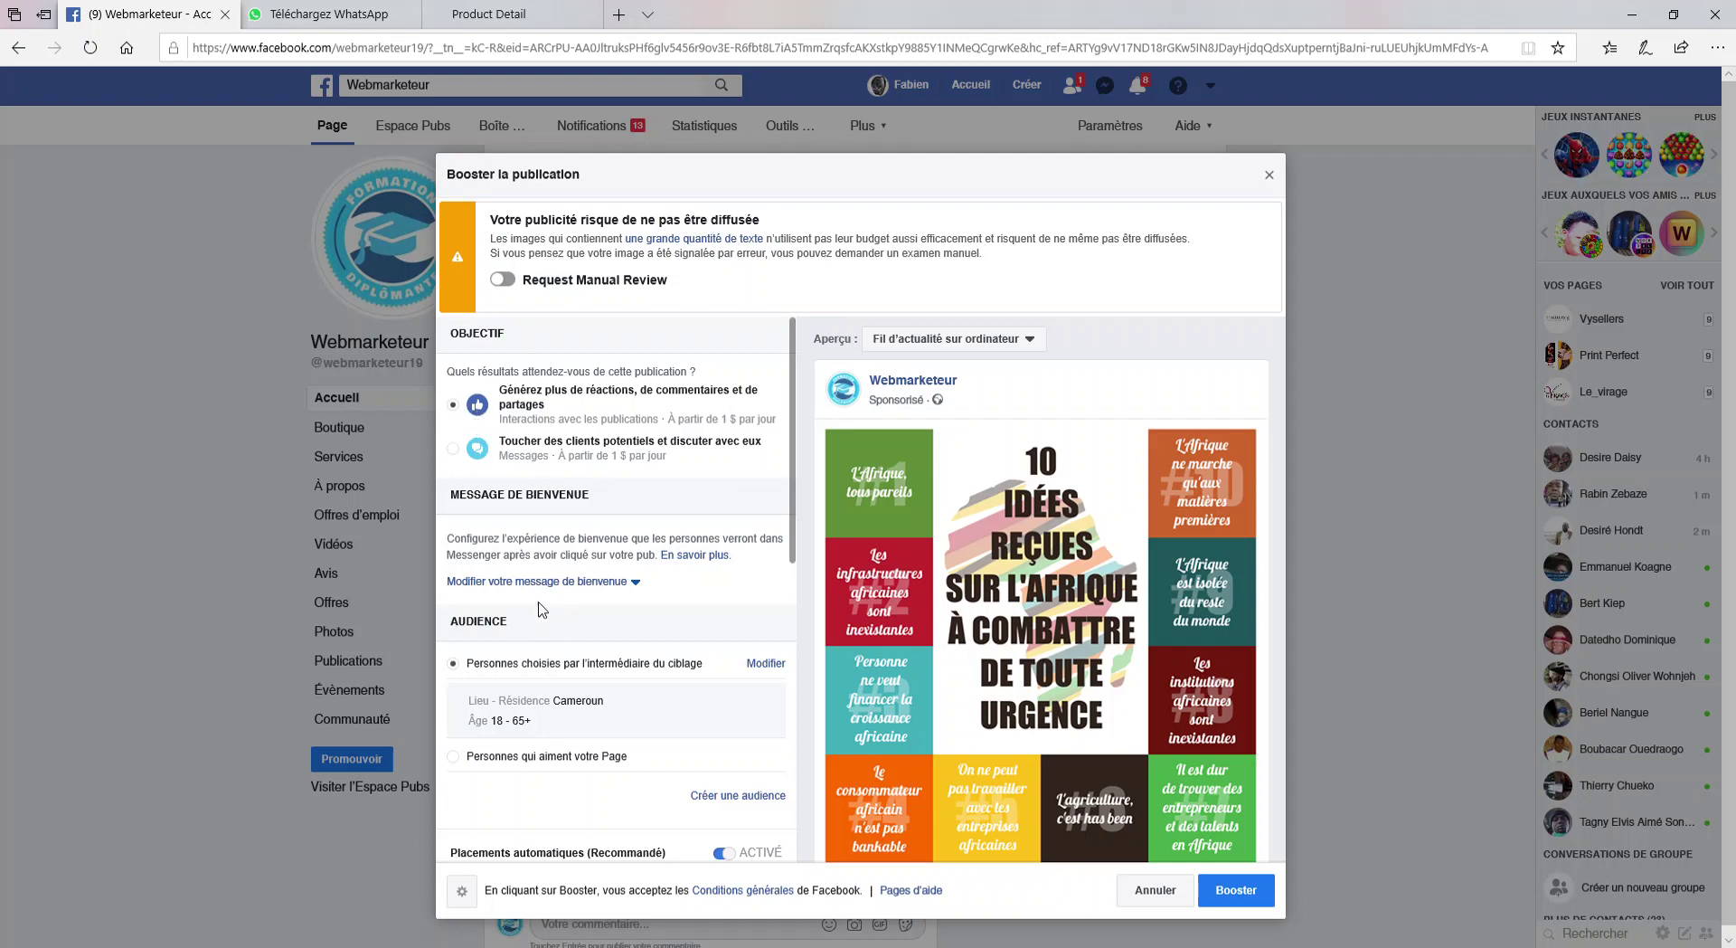
- Expand the boost's welcome message settings and review the greeting and suggested questions
left_click(635, 582)
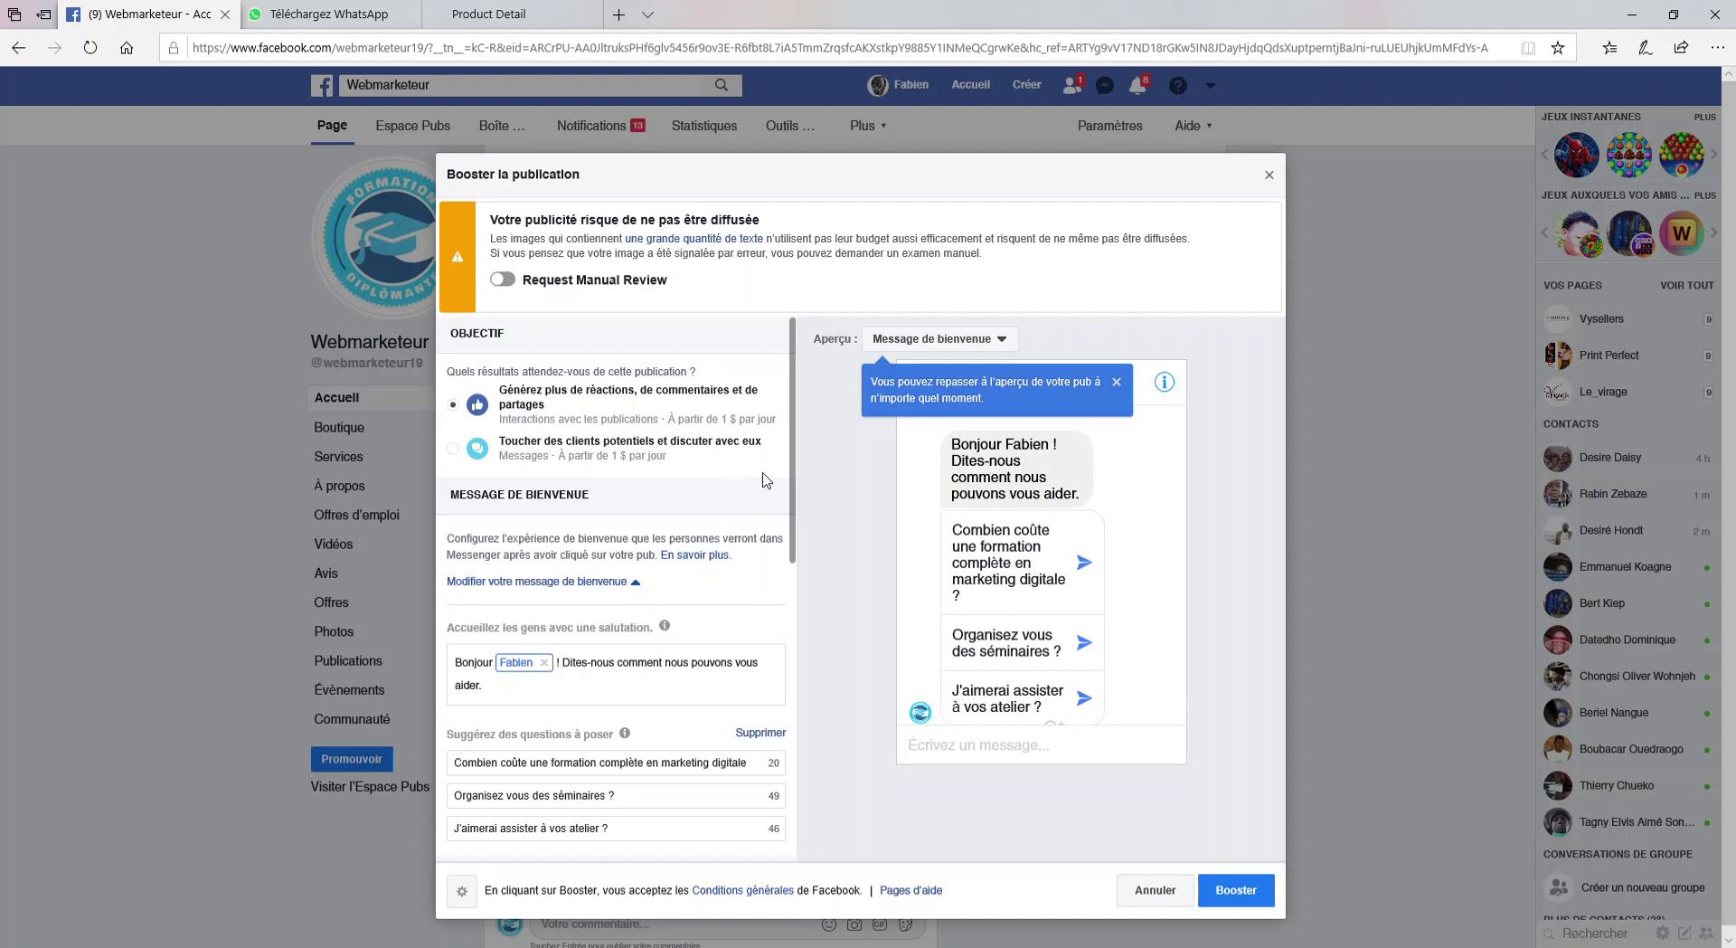
left_click_drag(794, 459, 790, 533)
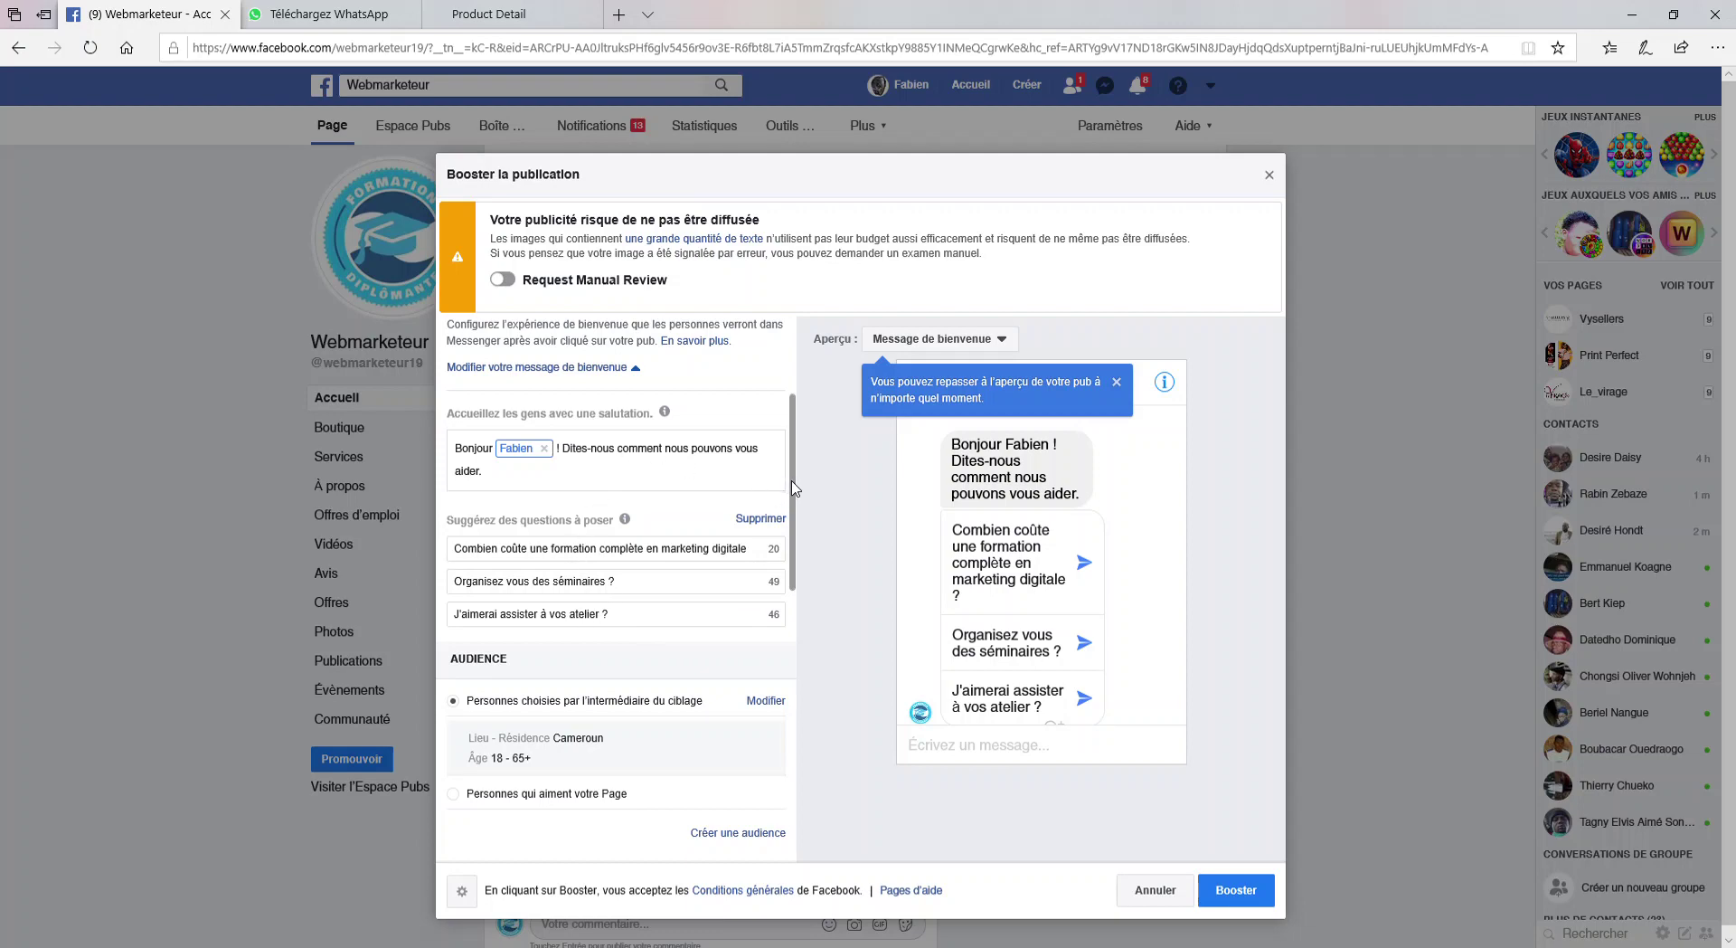
- Create a new audience for the boost and name it "brief"
scroll(792, 489, "down", 2)
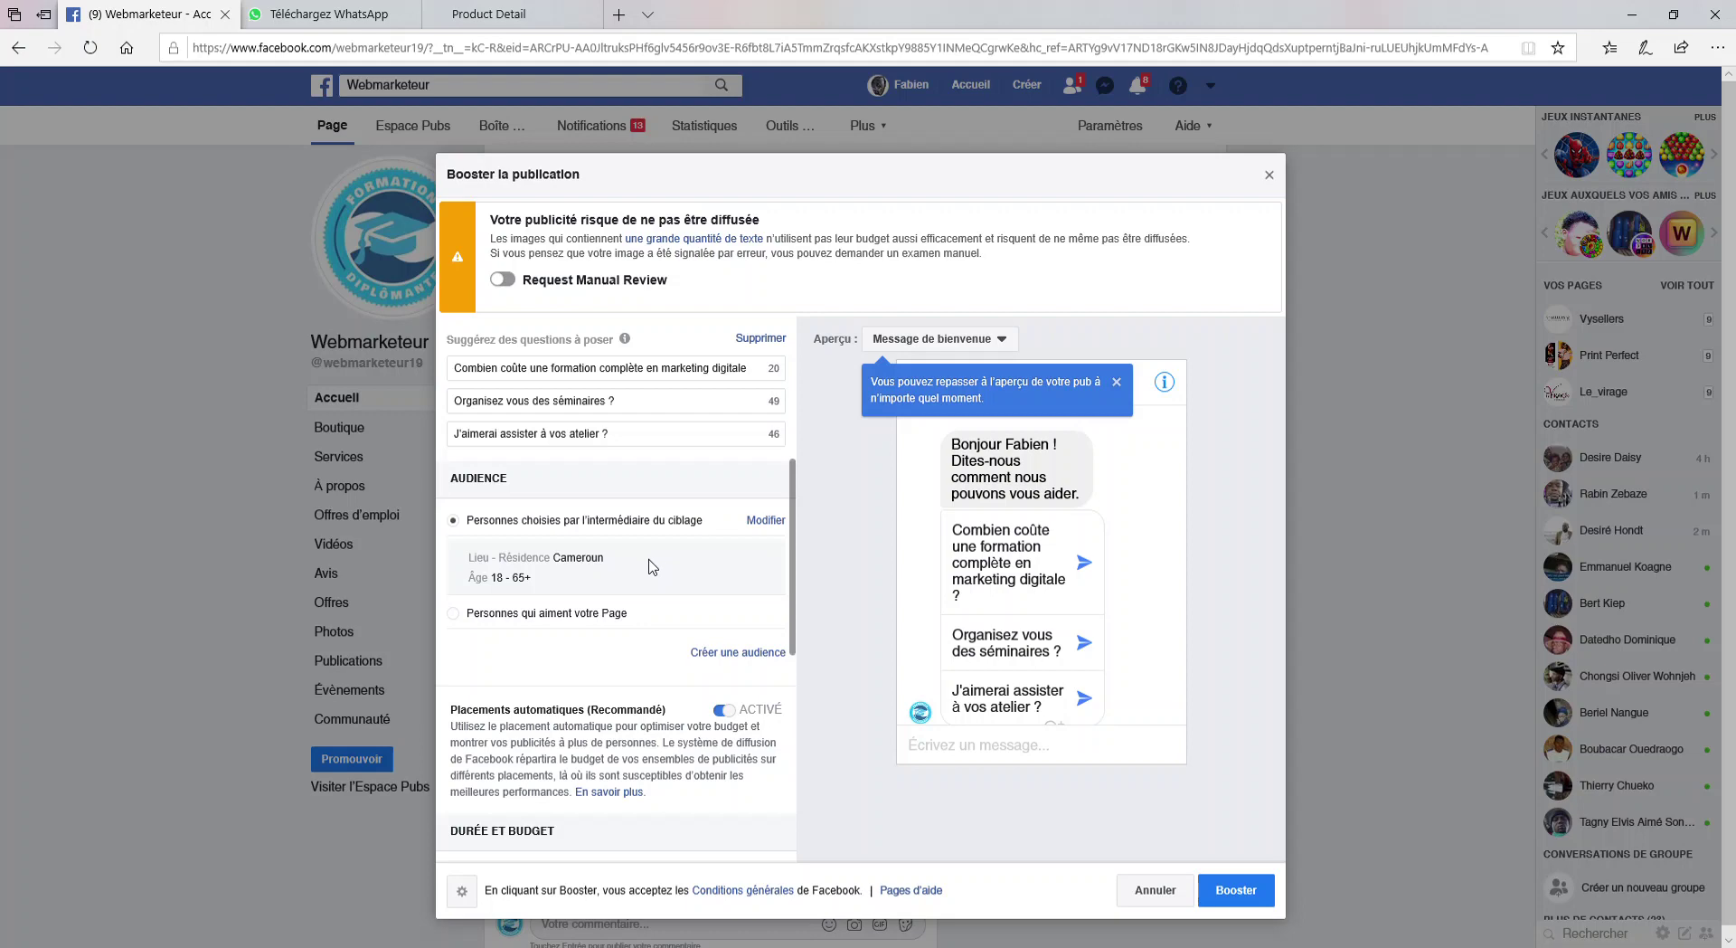
left_click(741, 652)
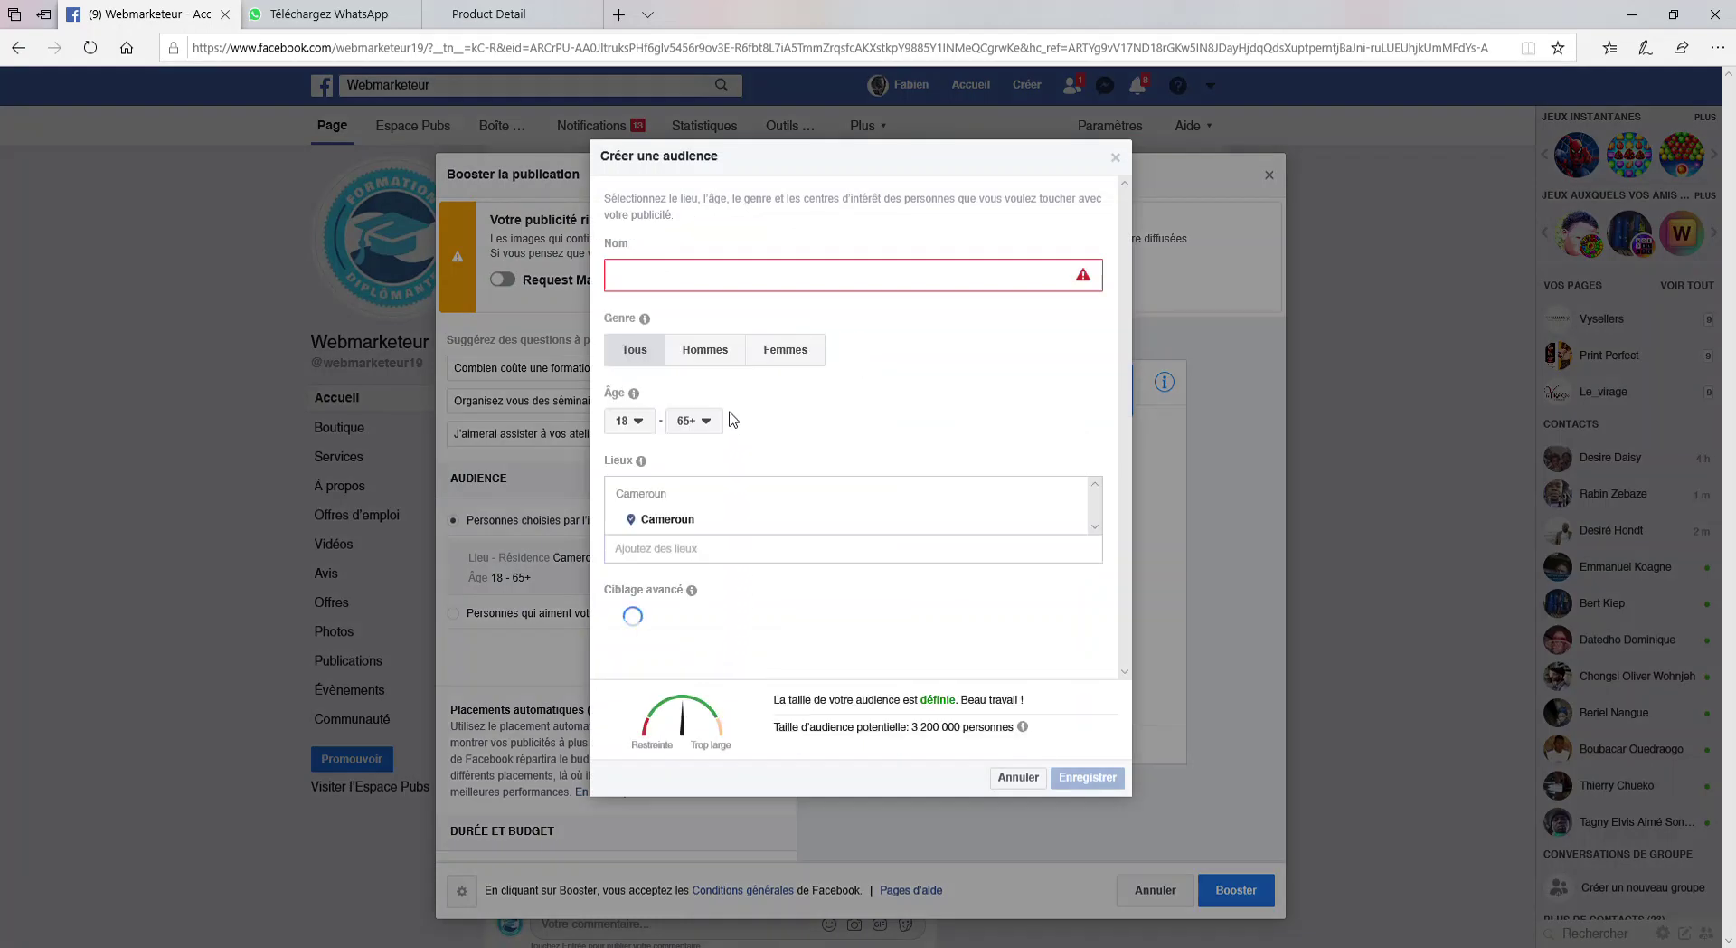
left_click(665, 277)
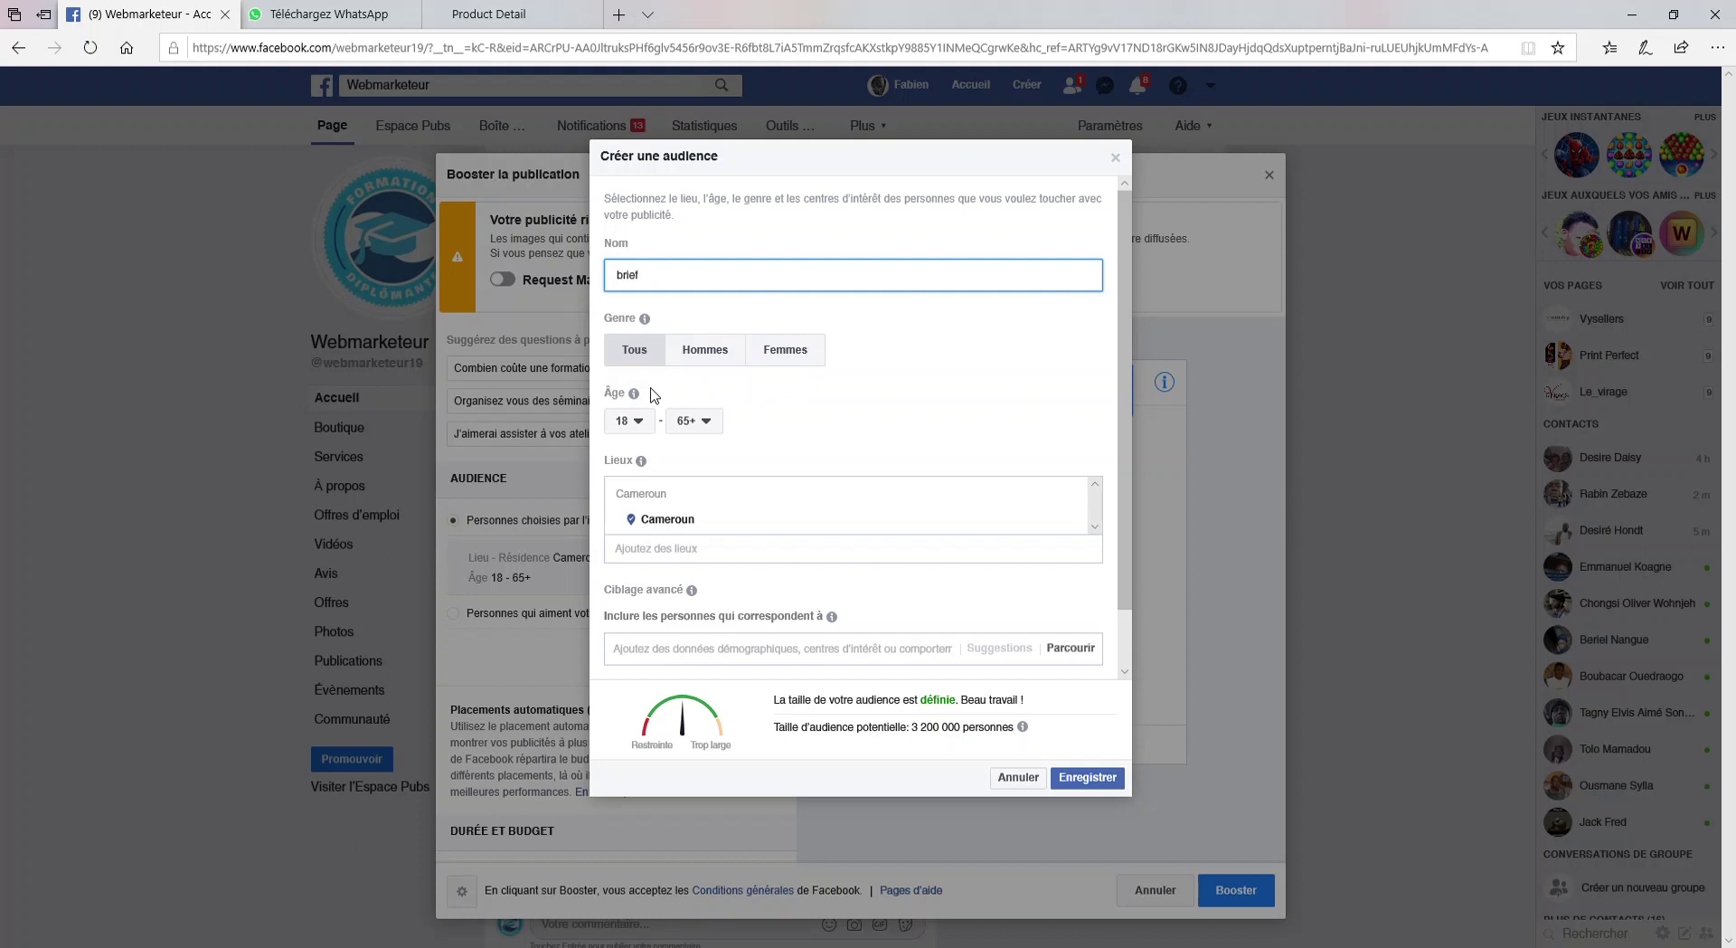
- Compare the potential audience size for the Hommes, Femmes and Tous gender options, finishing on Tous
left_click(723, 366)
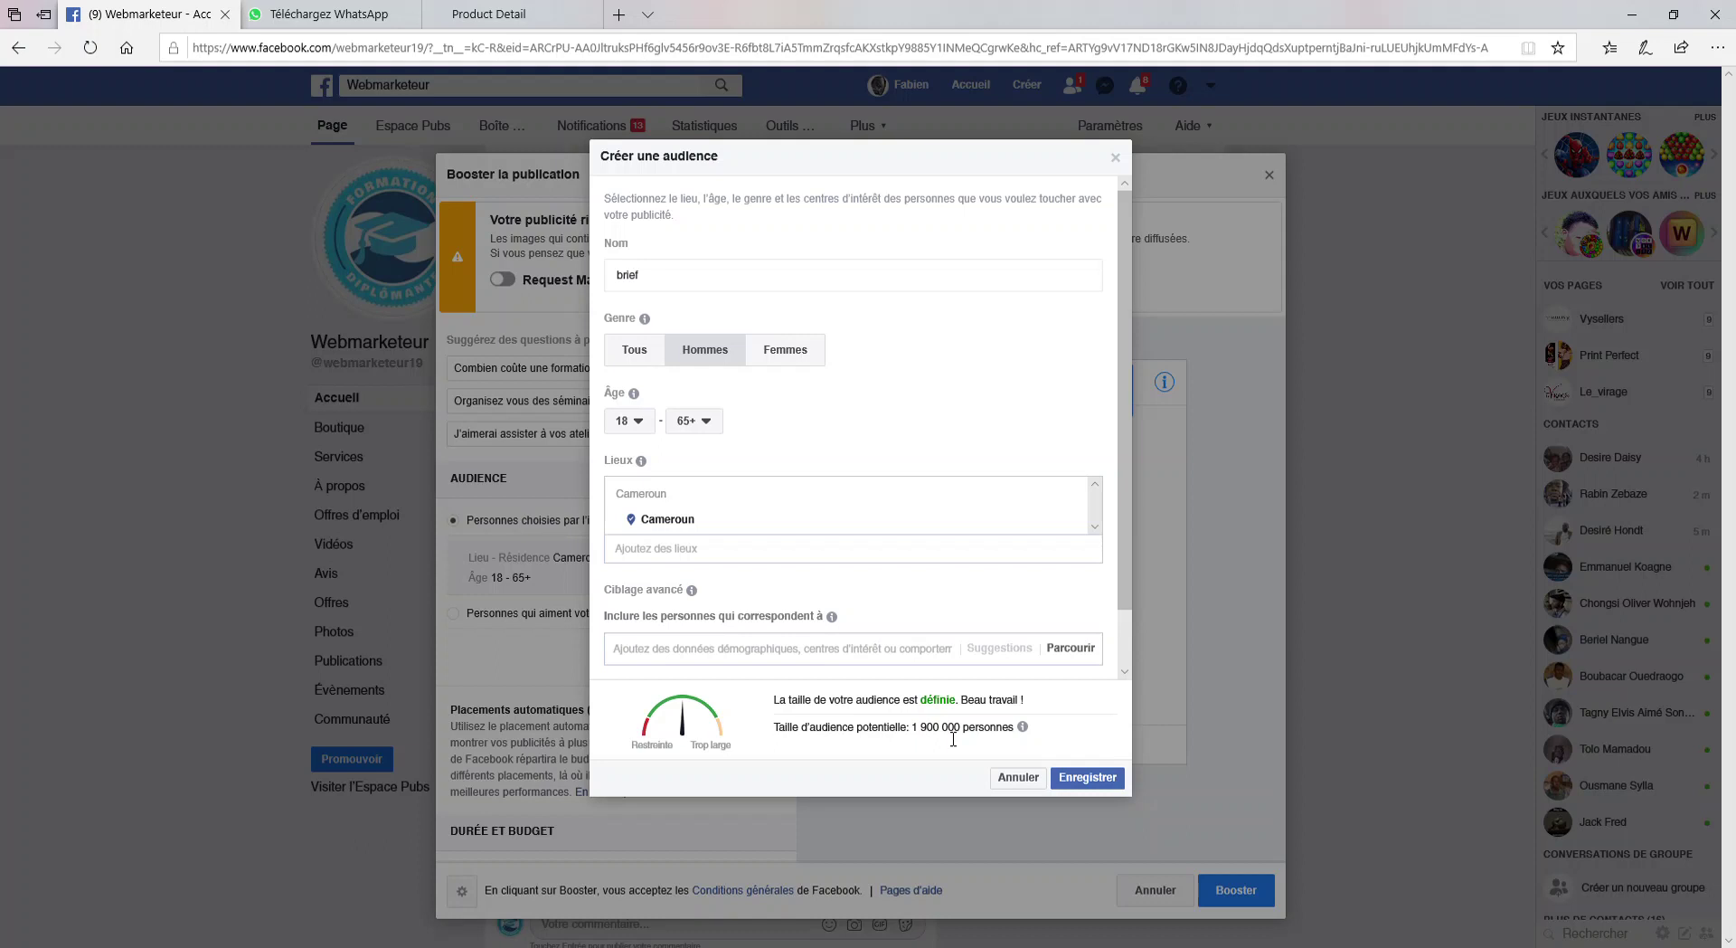
left_click(643, 356)
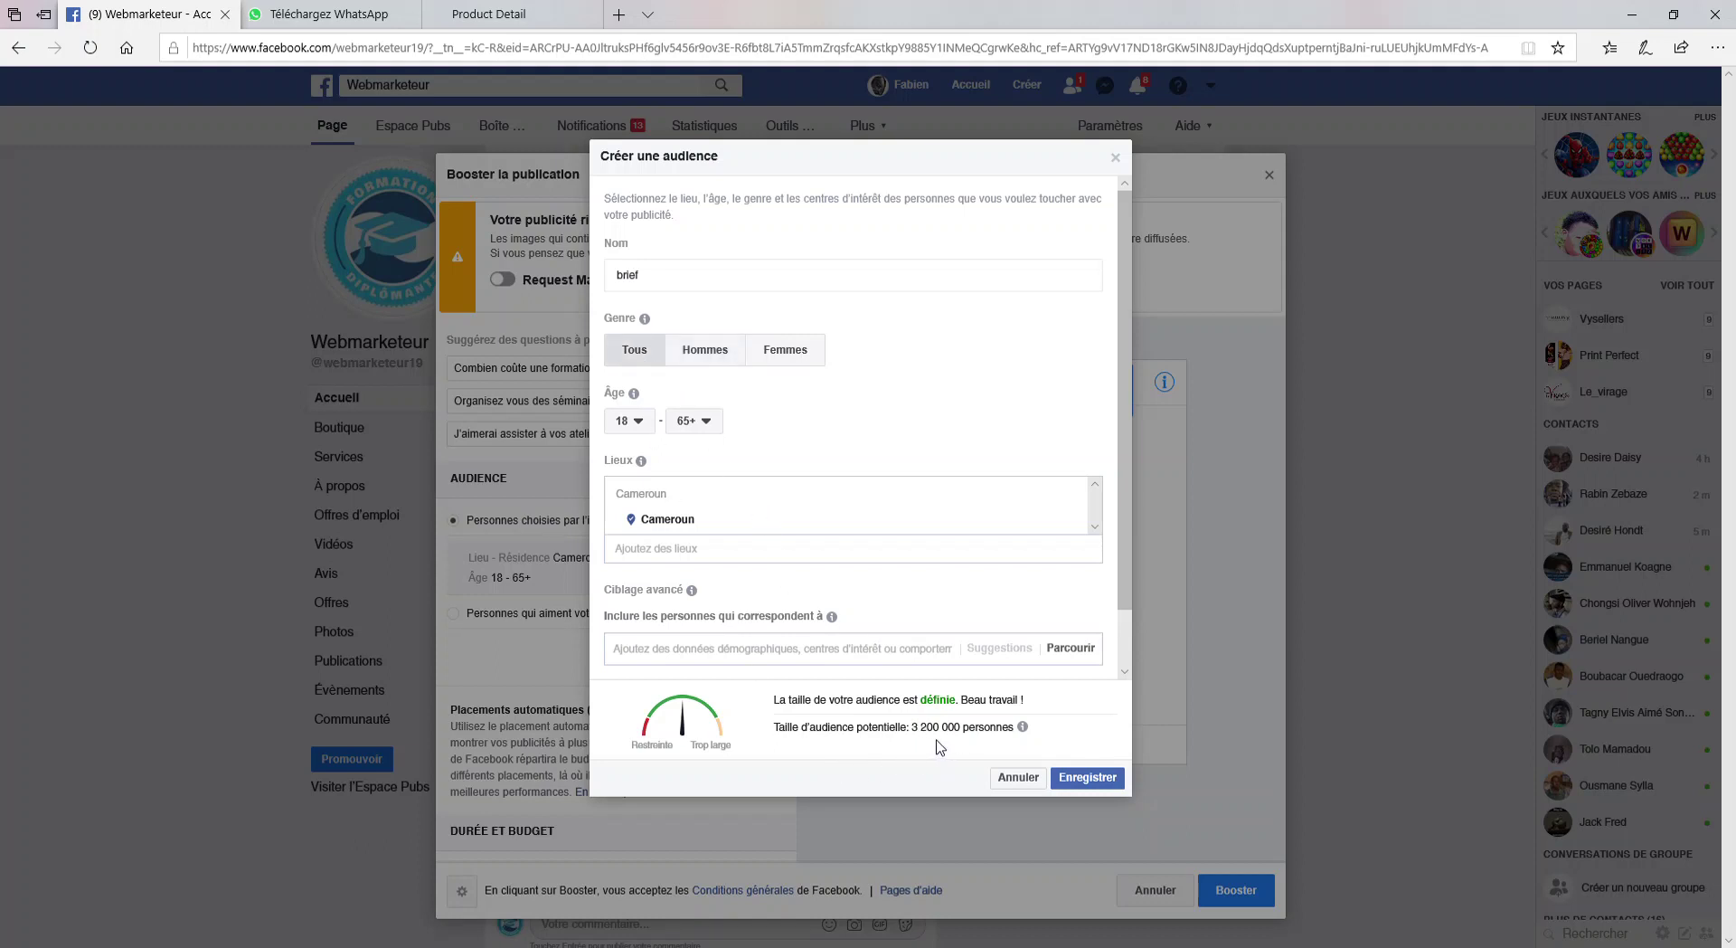
left_click(785, 355)
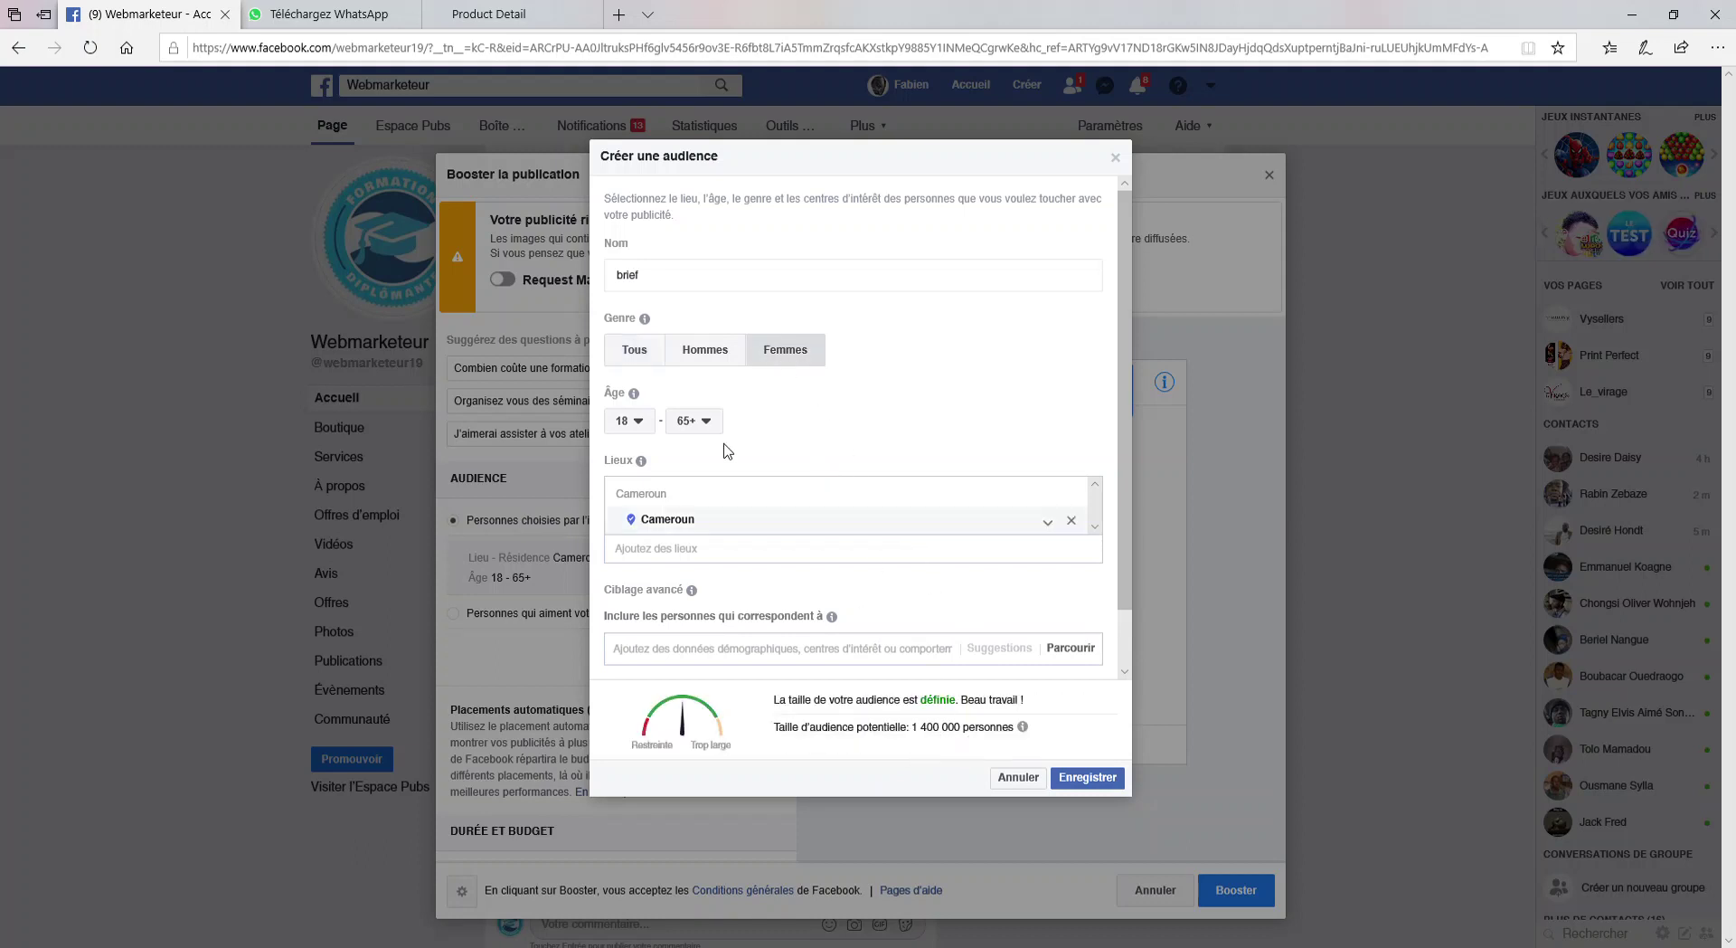
left_click(706, 354)
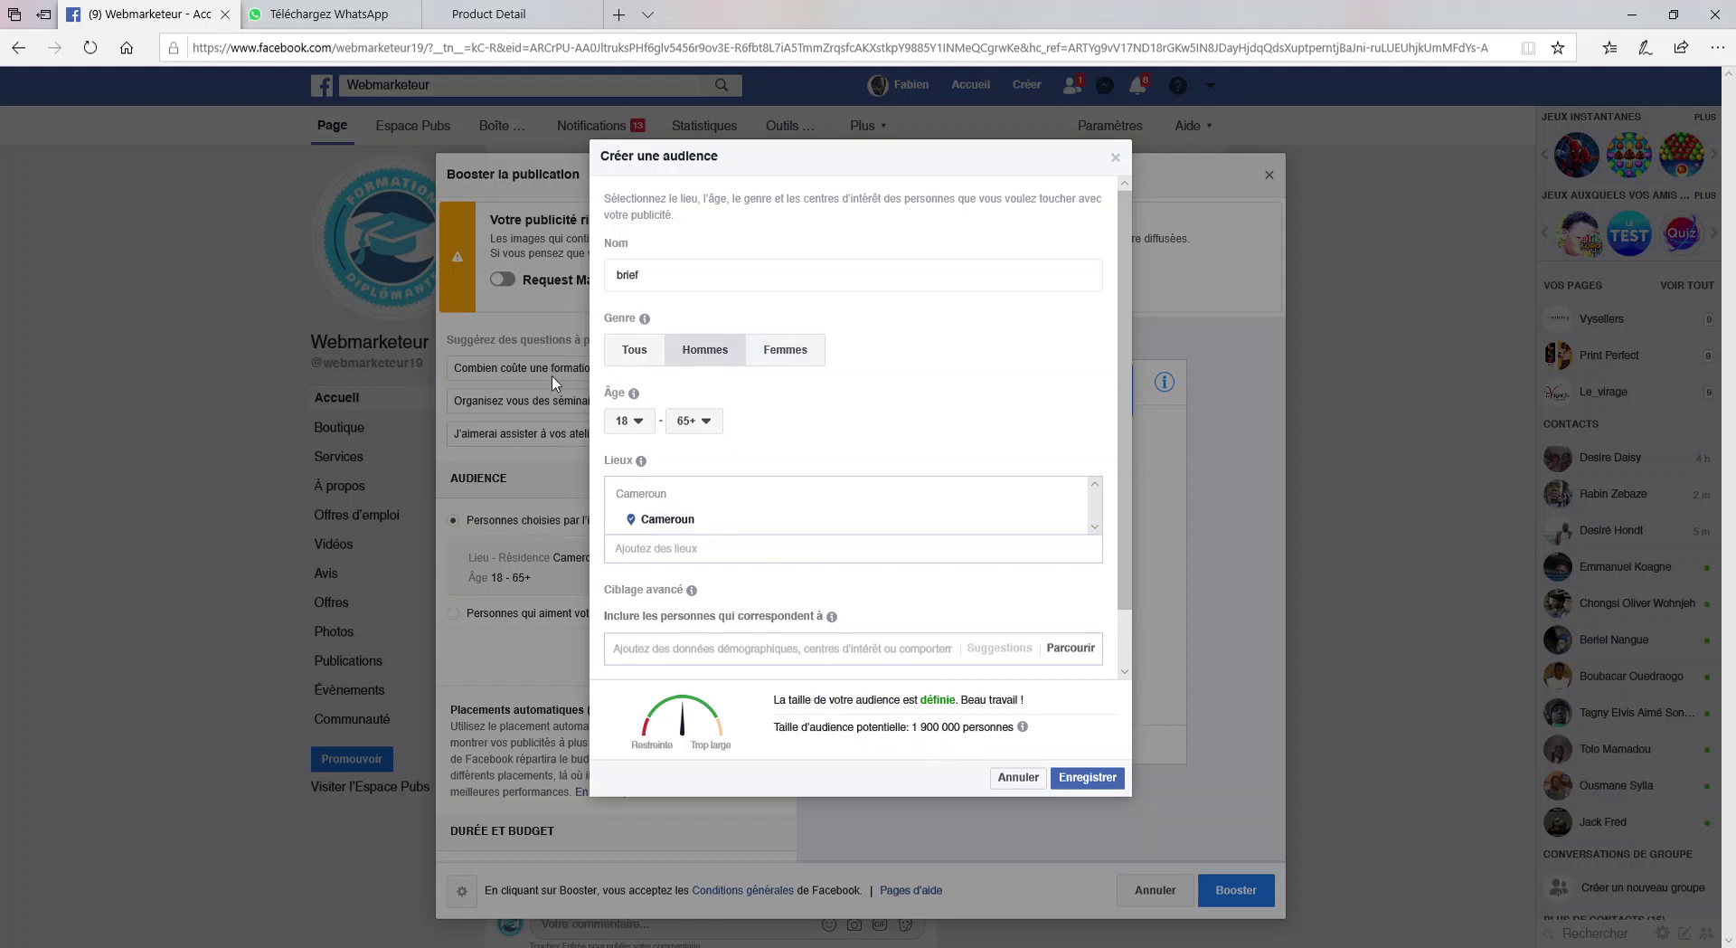
left_click(619, 360)
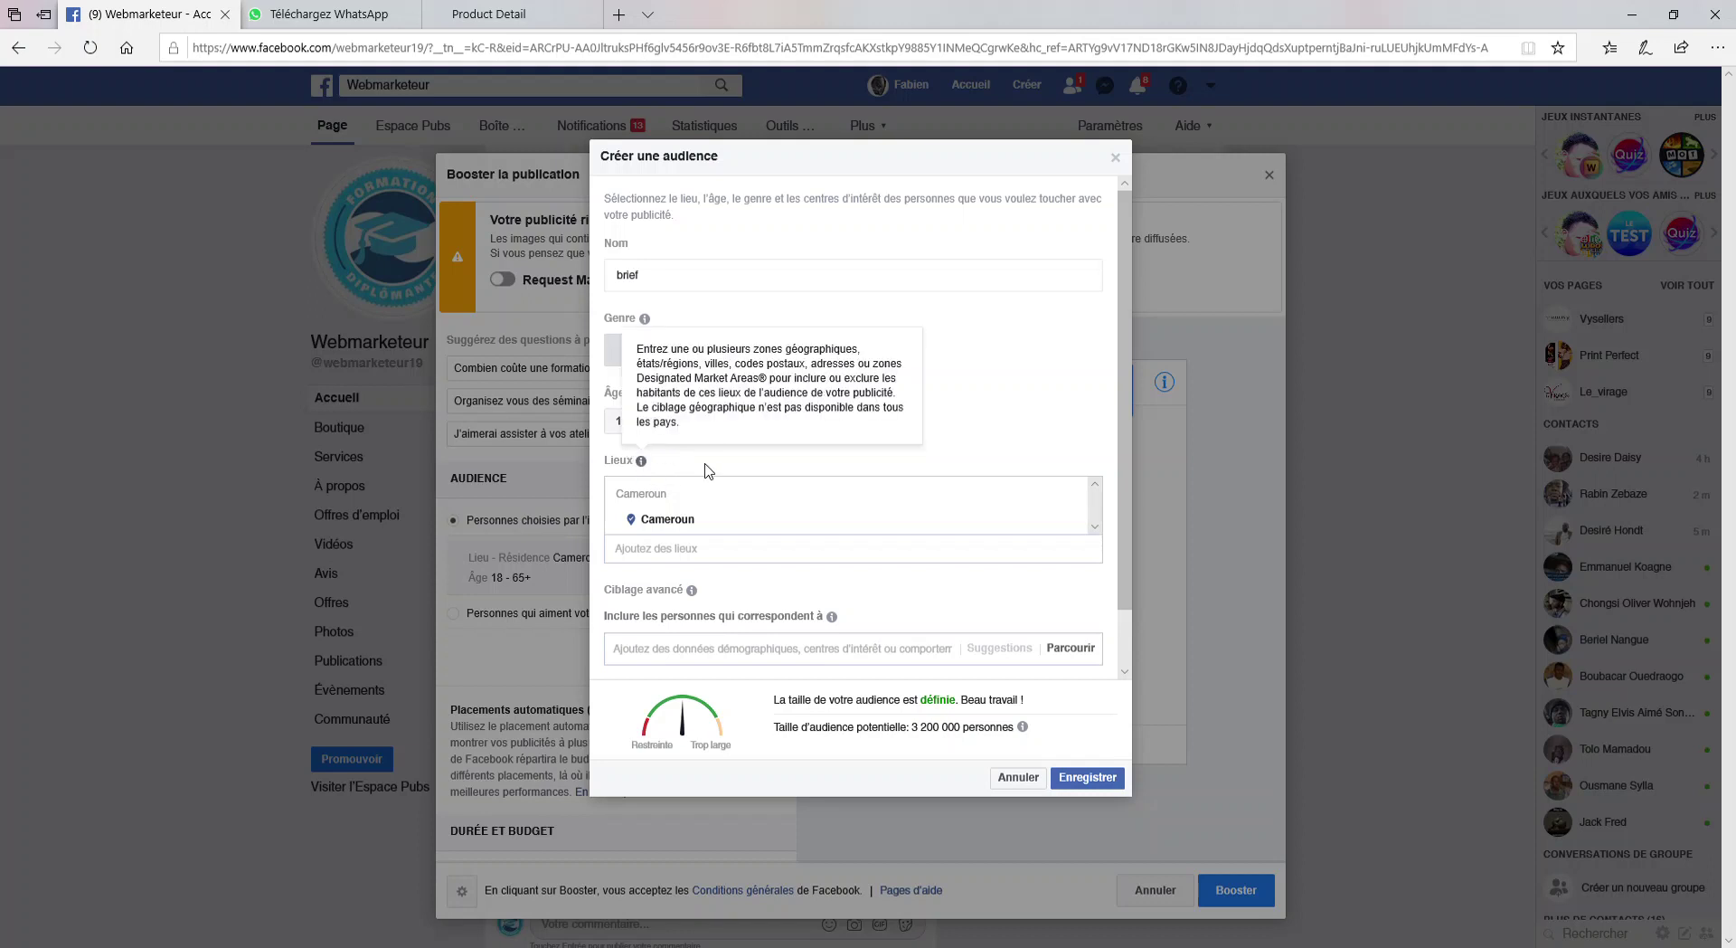
- Set the audience's age range to 25–55
left_click(633, 421)
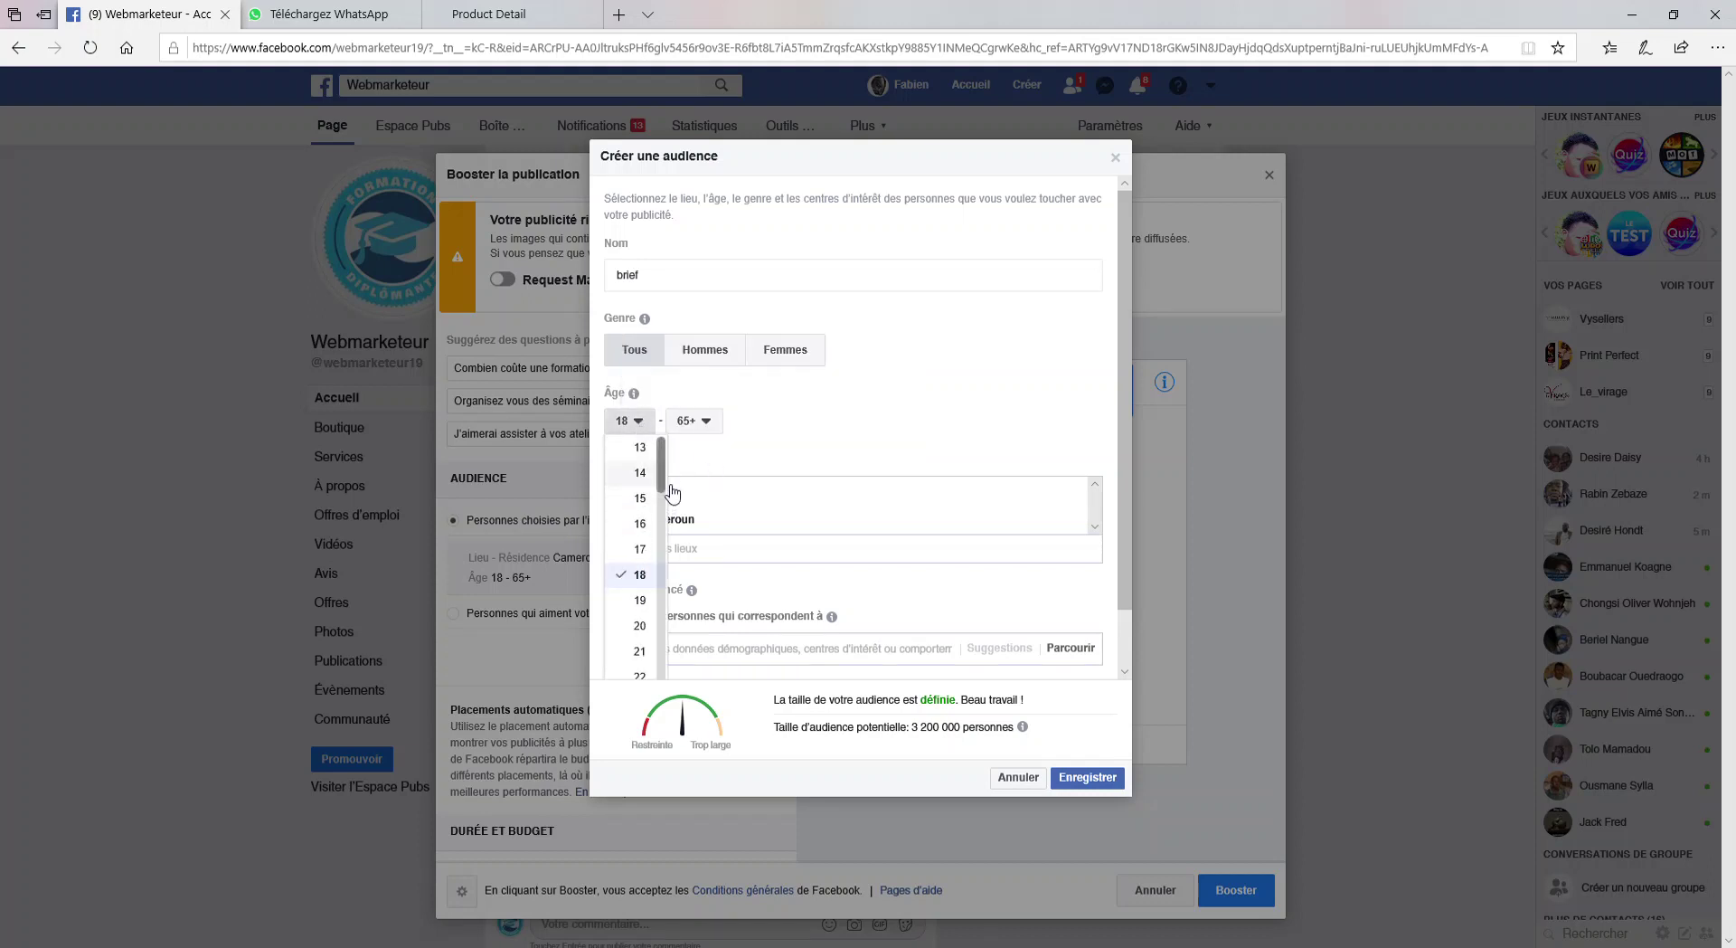
scroll(667, 503, "down", 1)
scroll(667, 506, "down", 2)
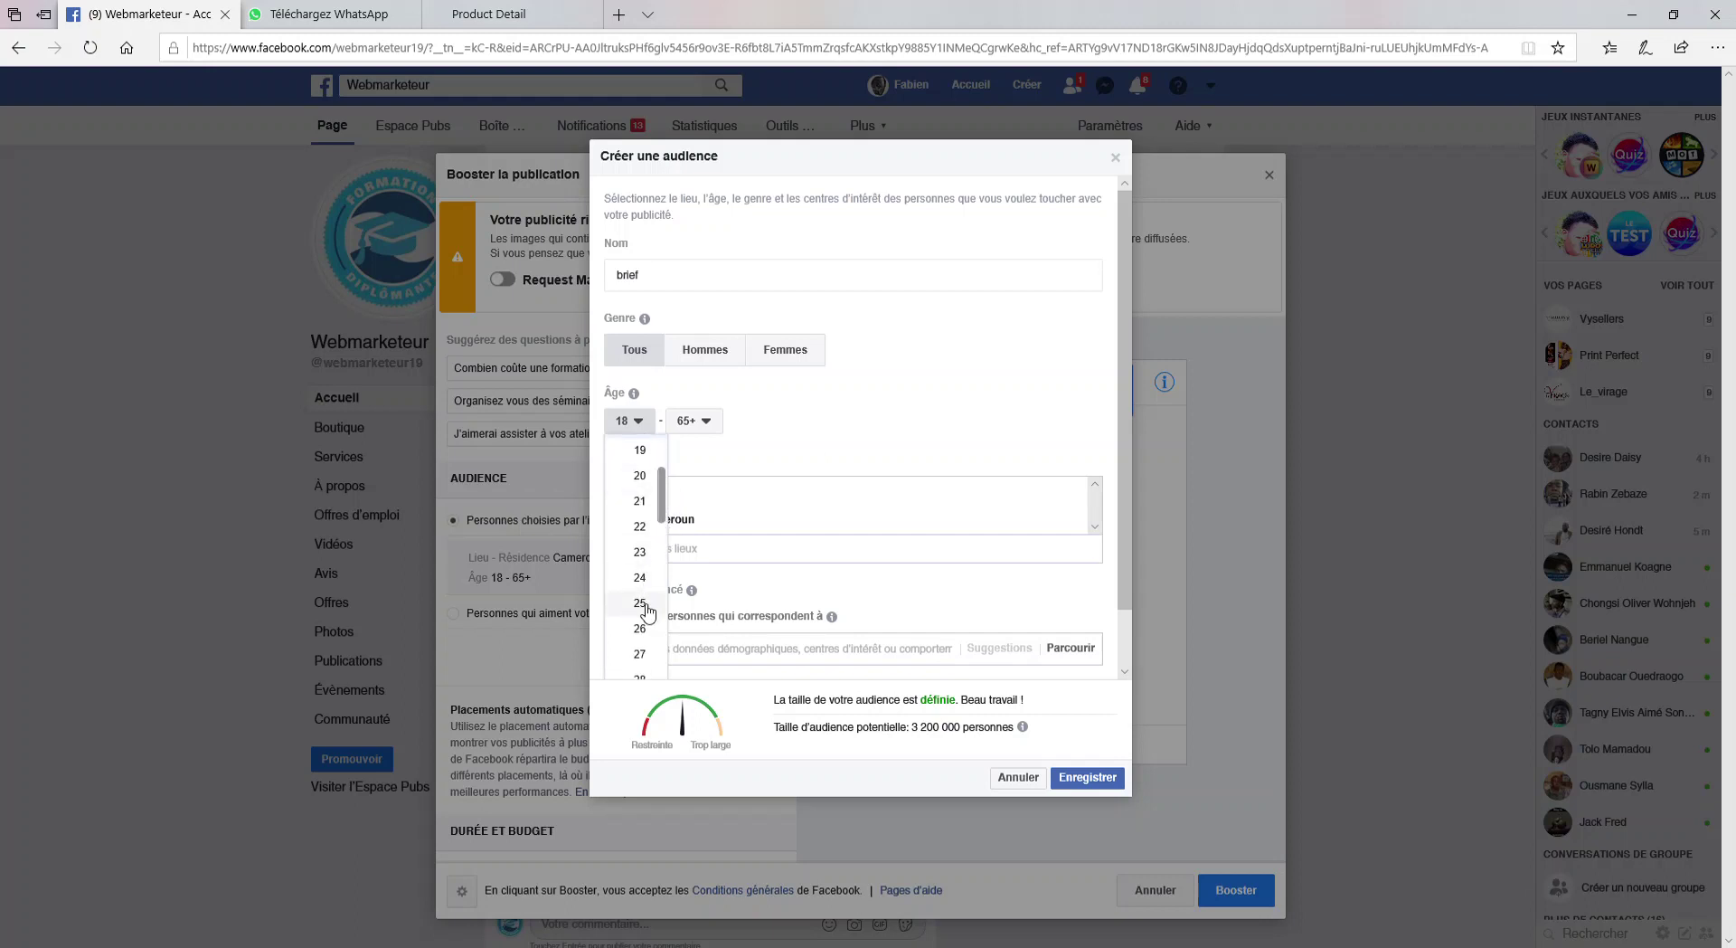
left_click(601, 658)
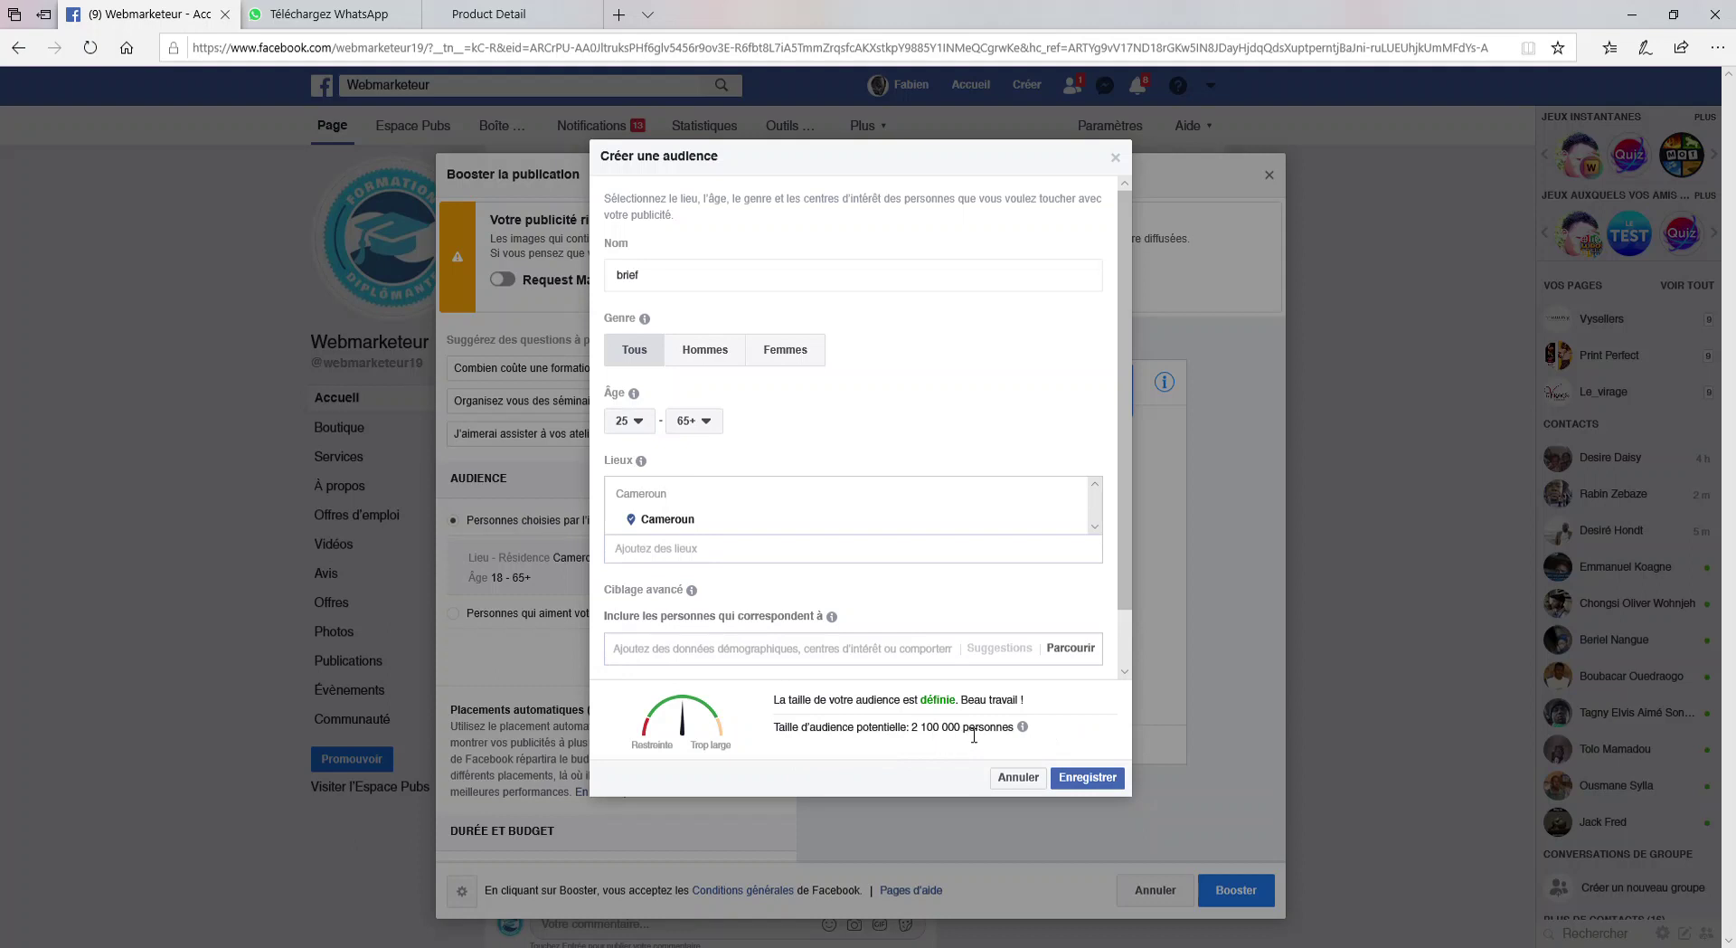
left_click(706, 424)
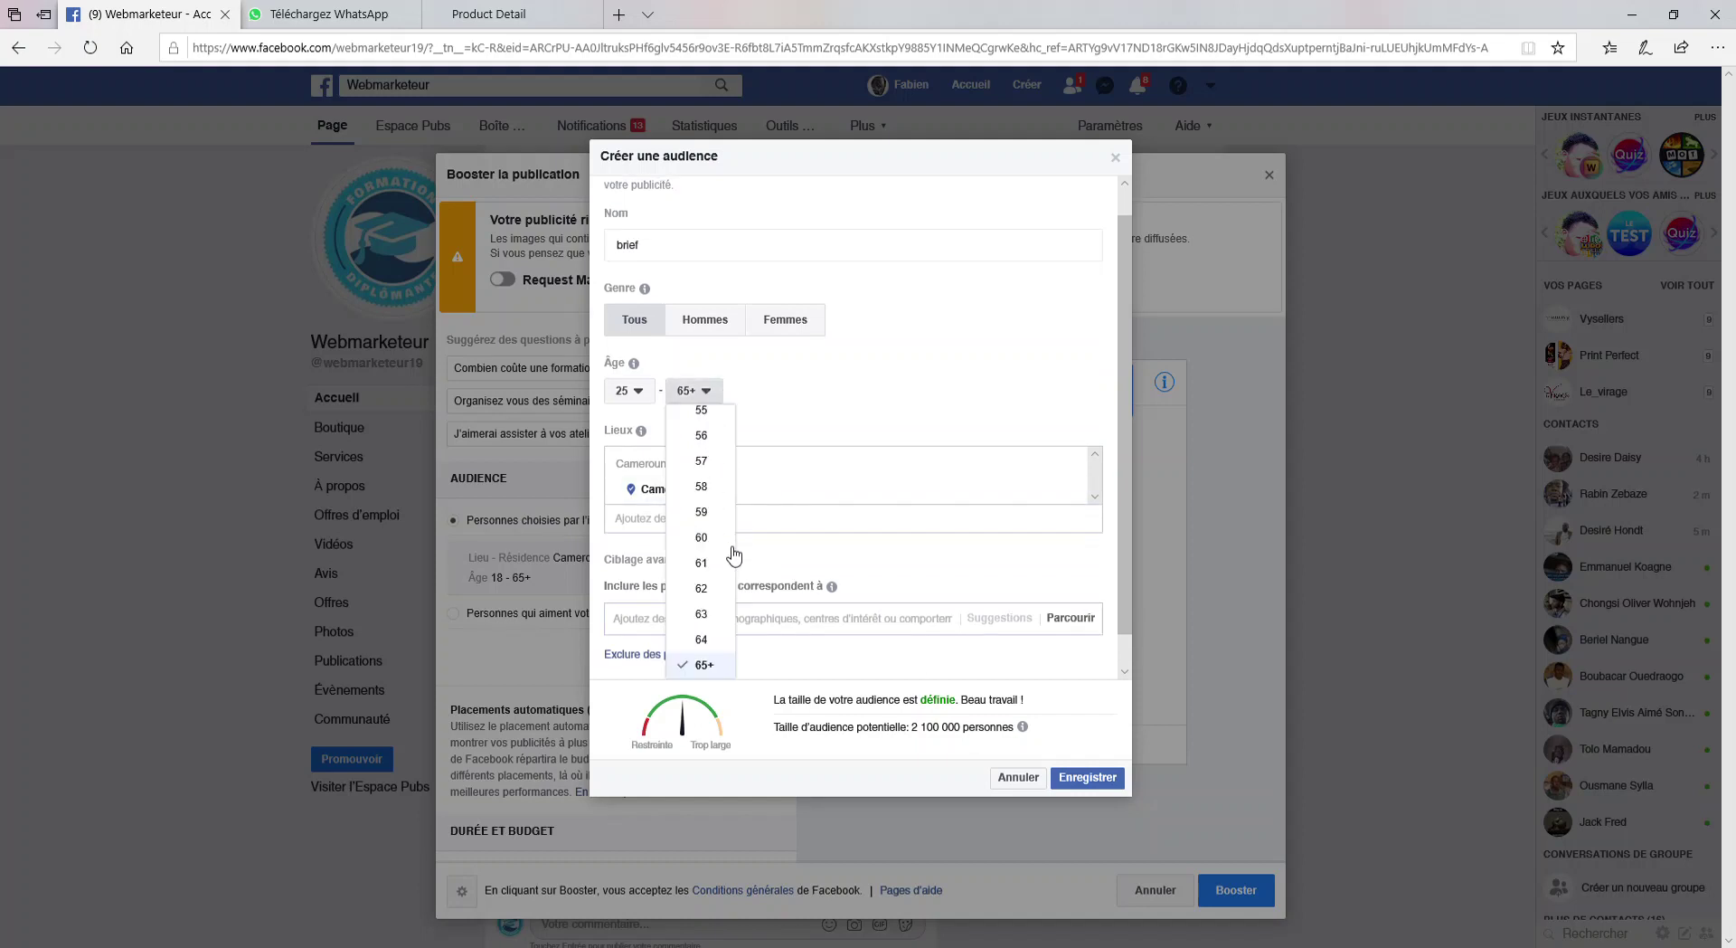
left_click(728, 639)
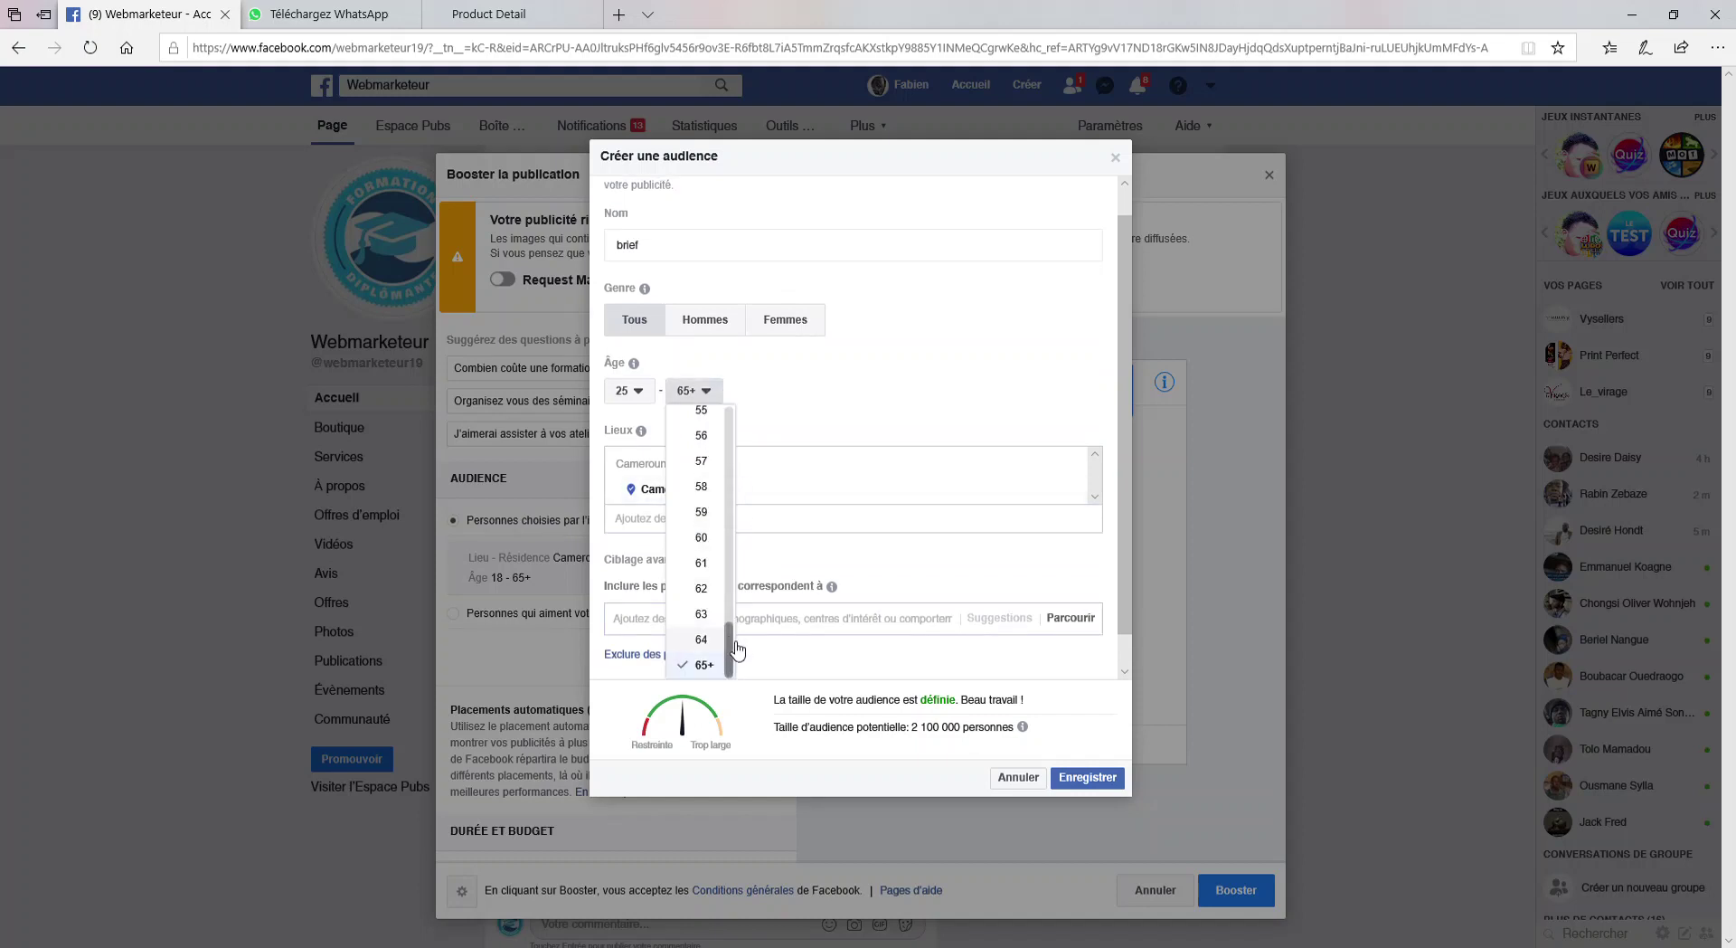
left_click(703, 394)
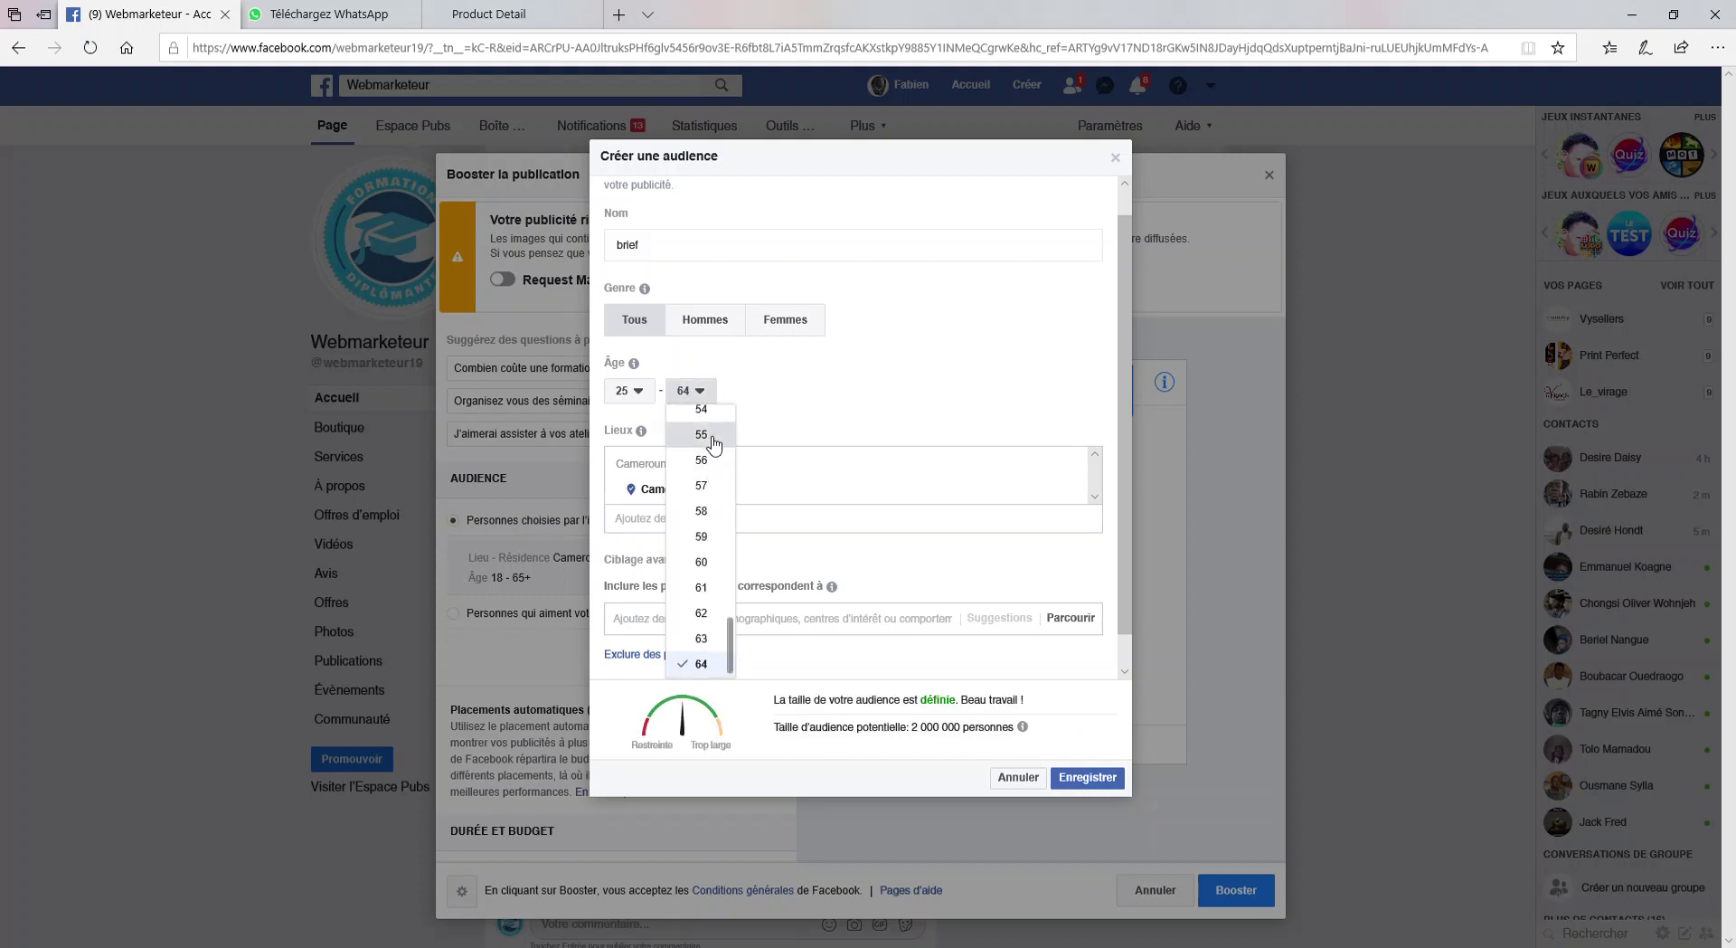
left_click(702, 435)
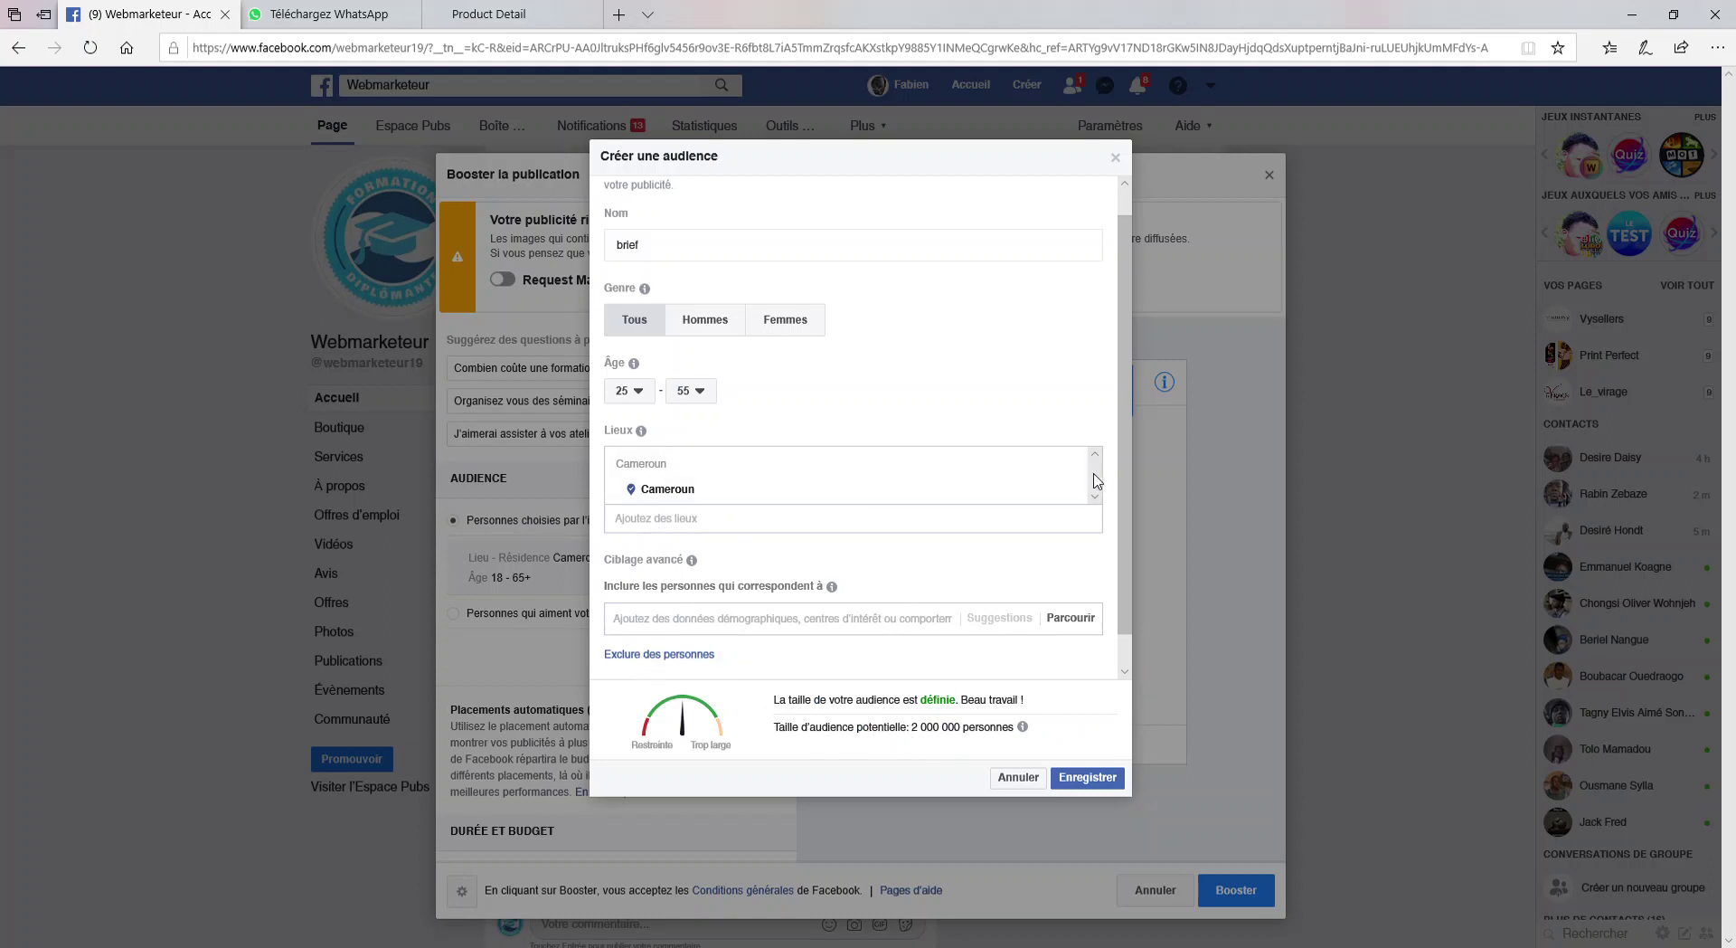
- Replace the country-wide audience location with the neighborhood Bonamoussadi, Littoral Region, Cameroun
left_click_drag(1125, 530, 1121, 595)
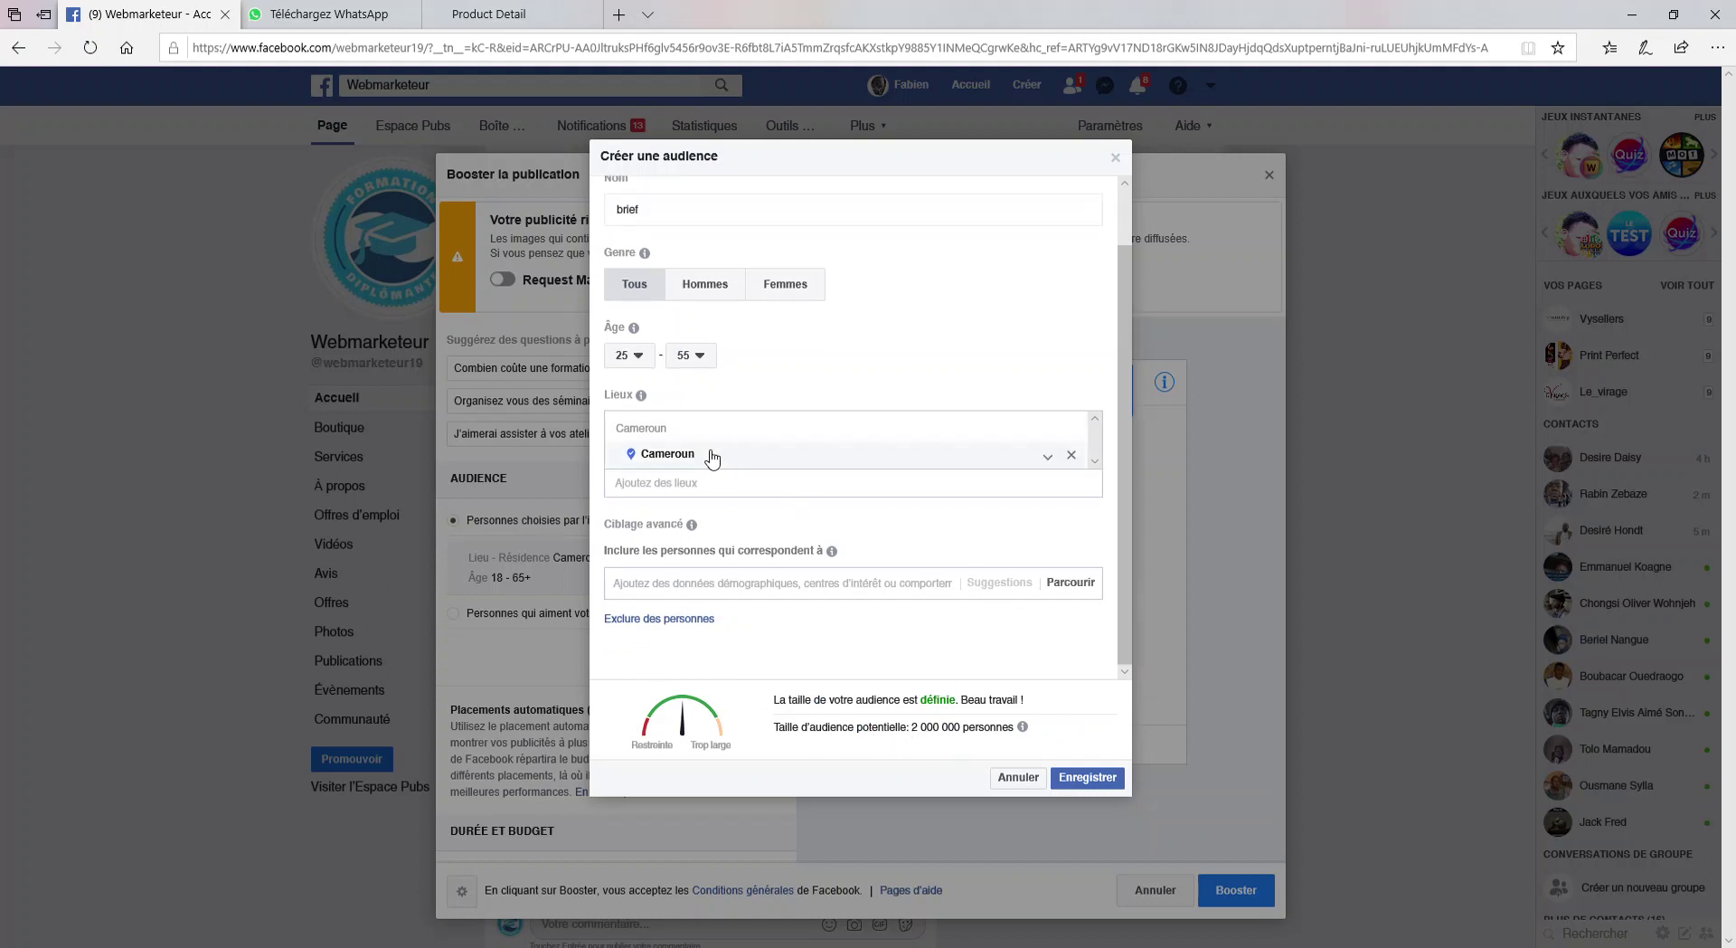
left_click(672, 485)
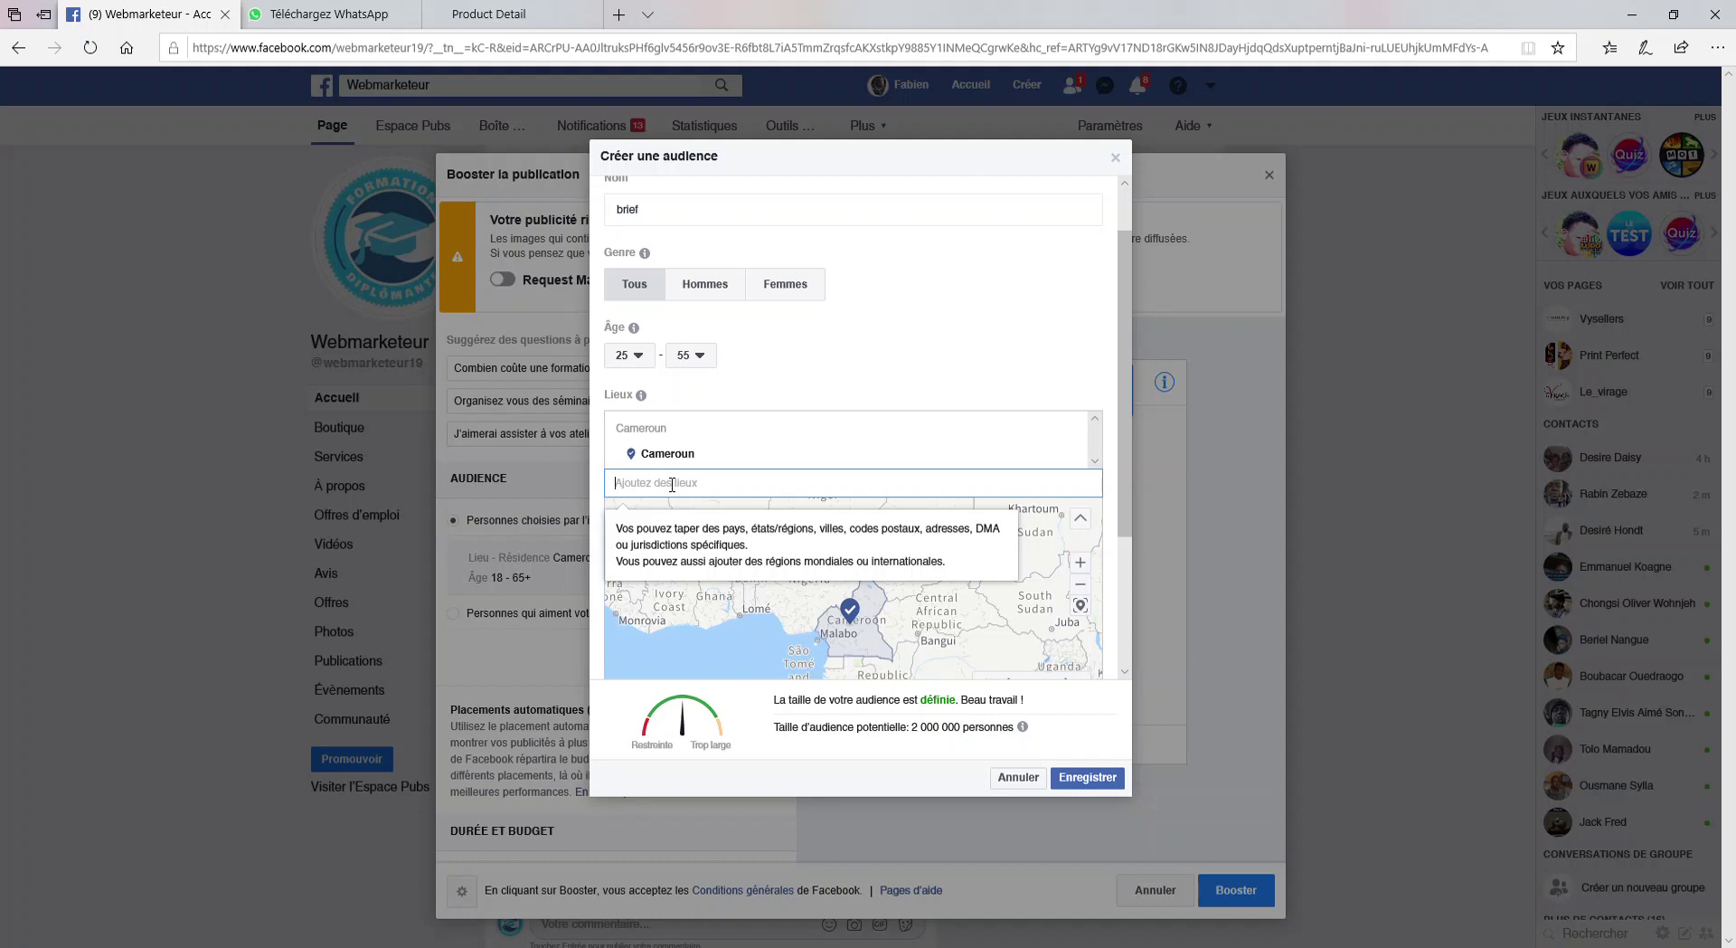
type("bonamoussadi")
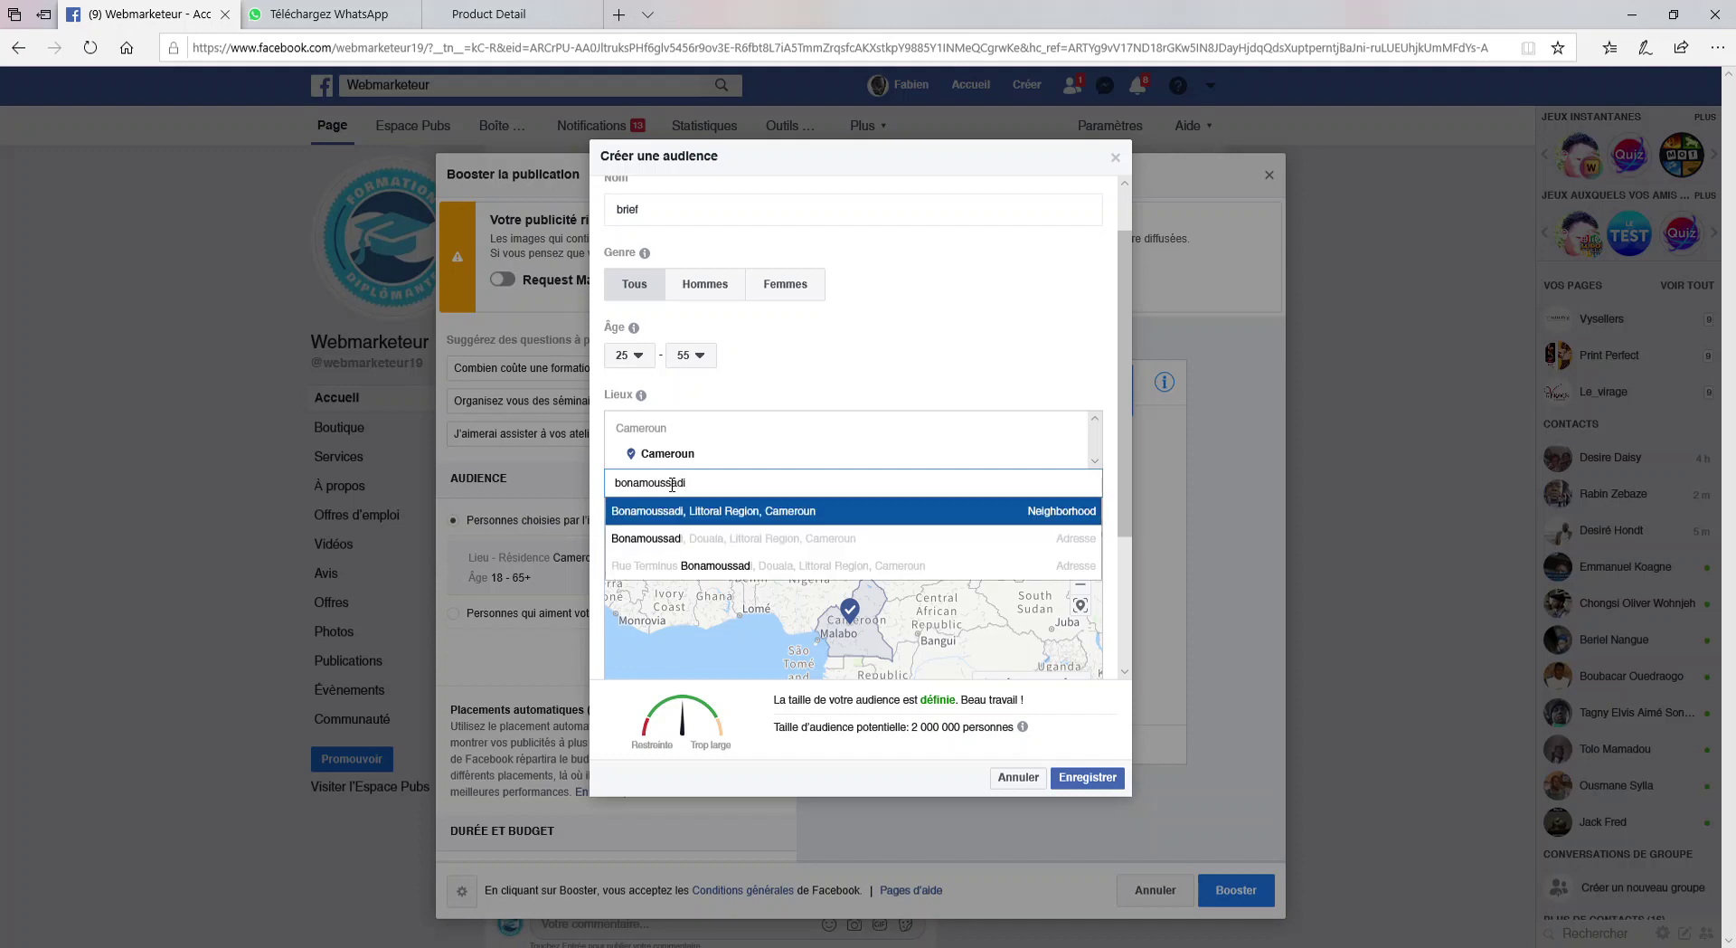
left_click(712, 513)
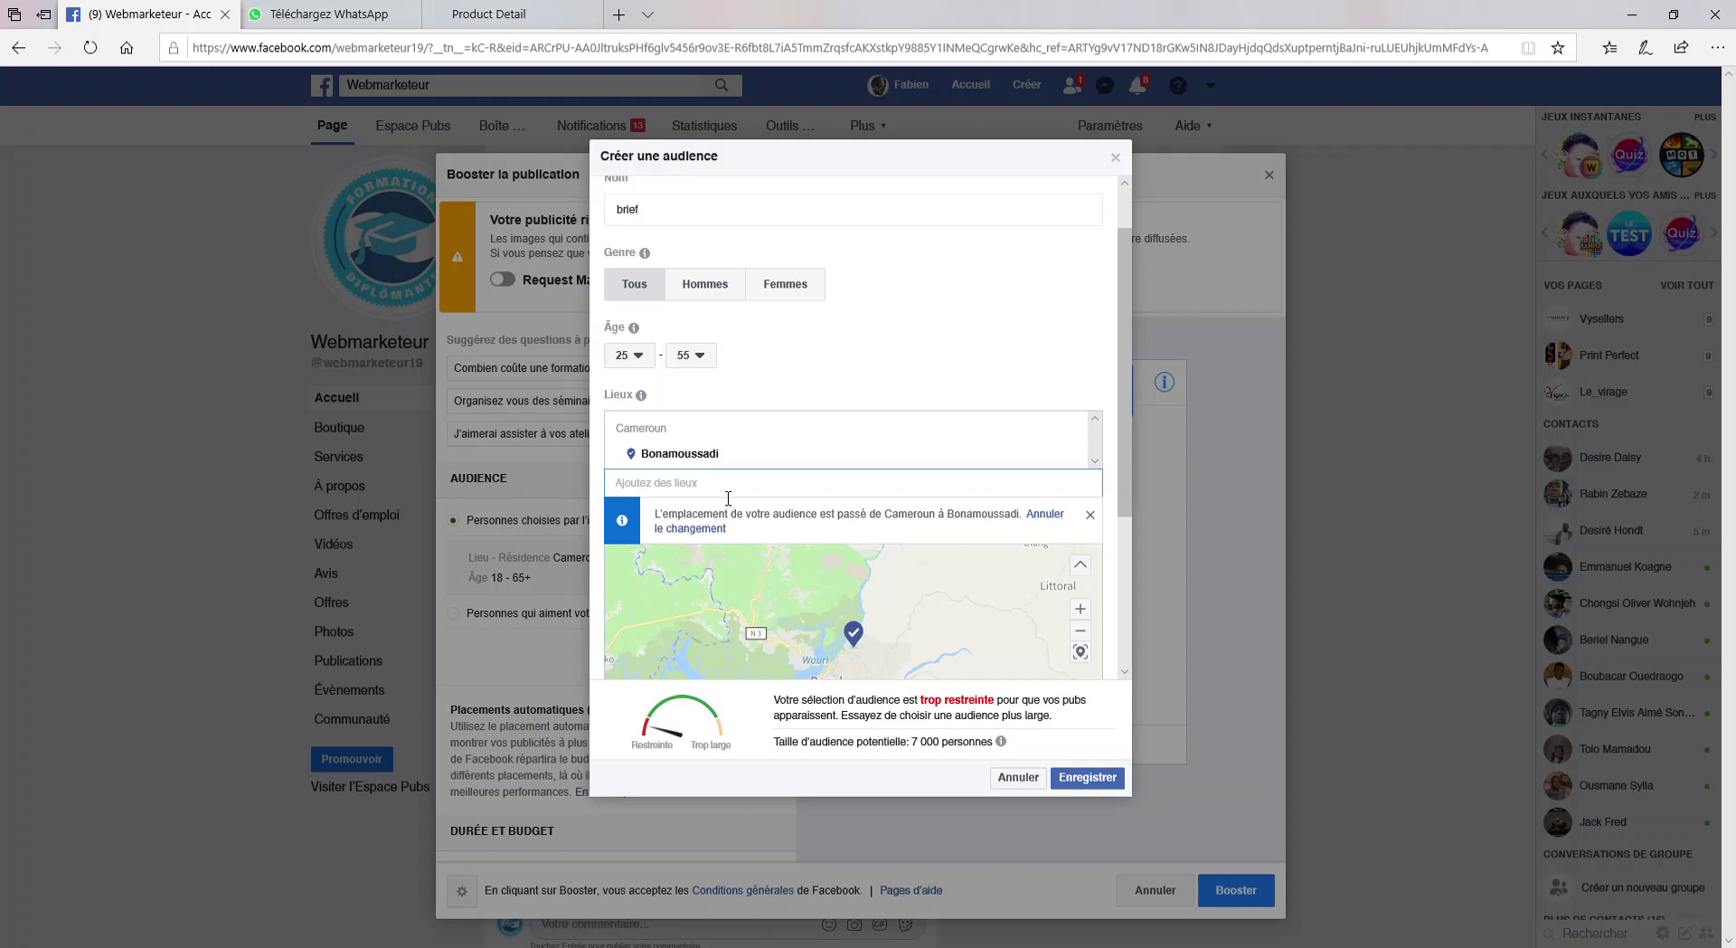
- Add Akwa (Littoral Region, Cameroun) and Bonapriso to the audience's locations
type("A")
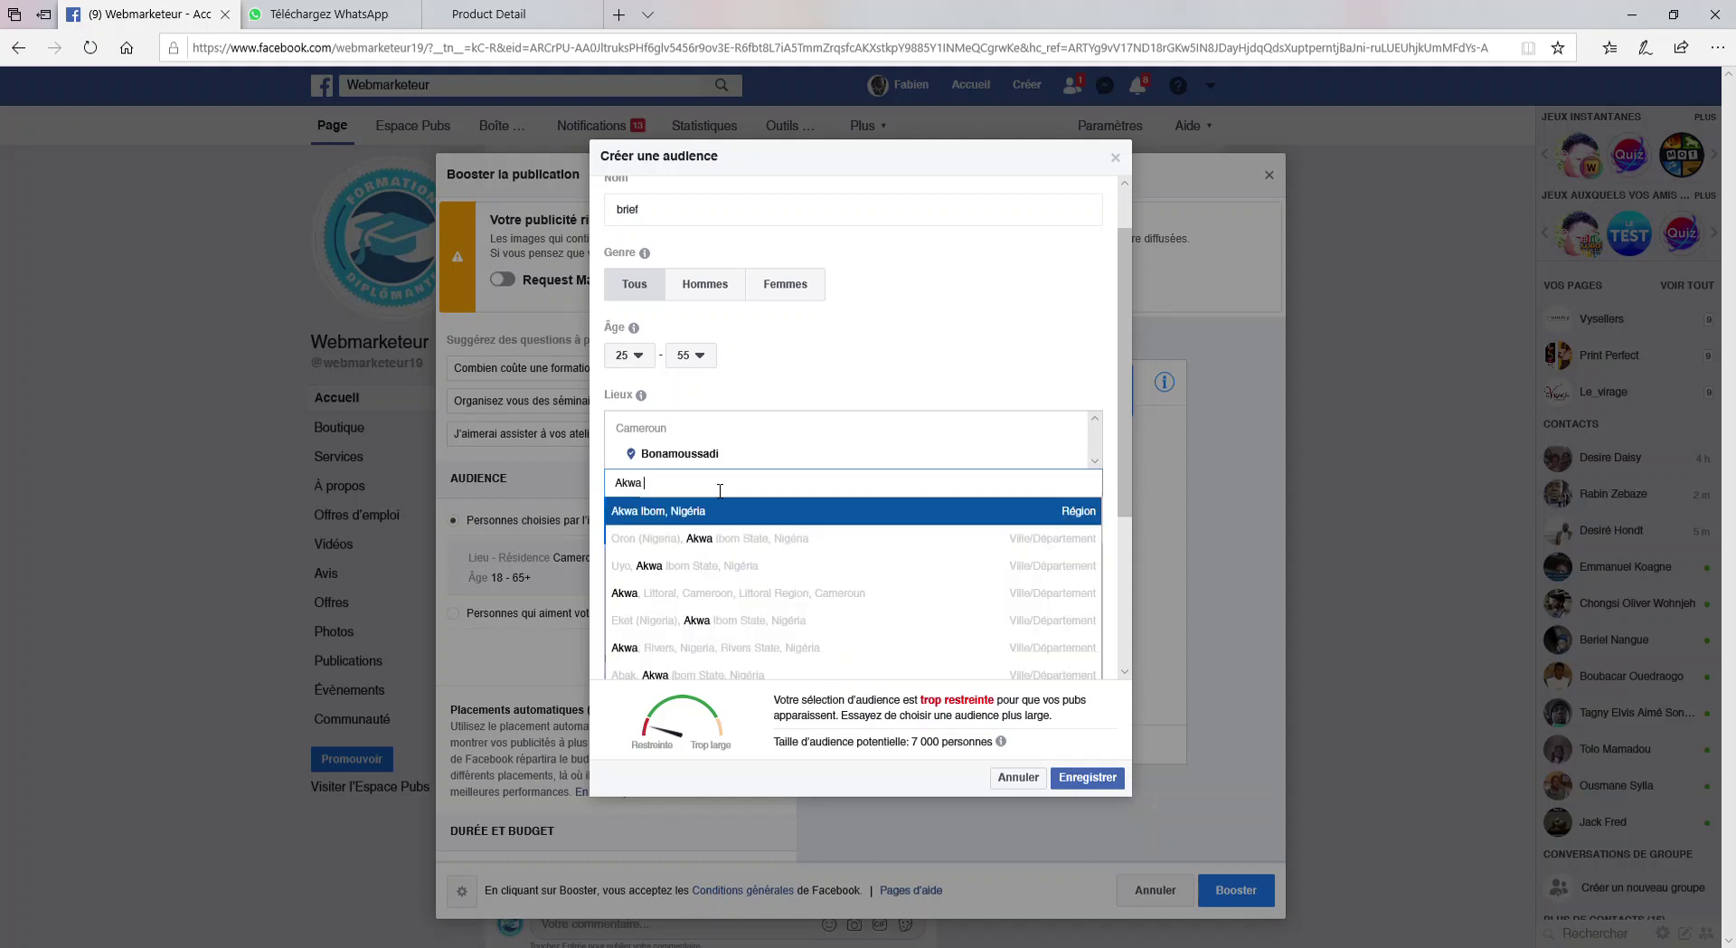
type("kwa")
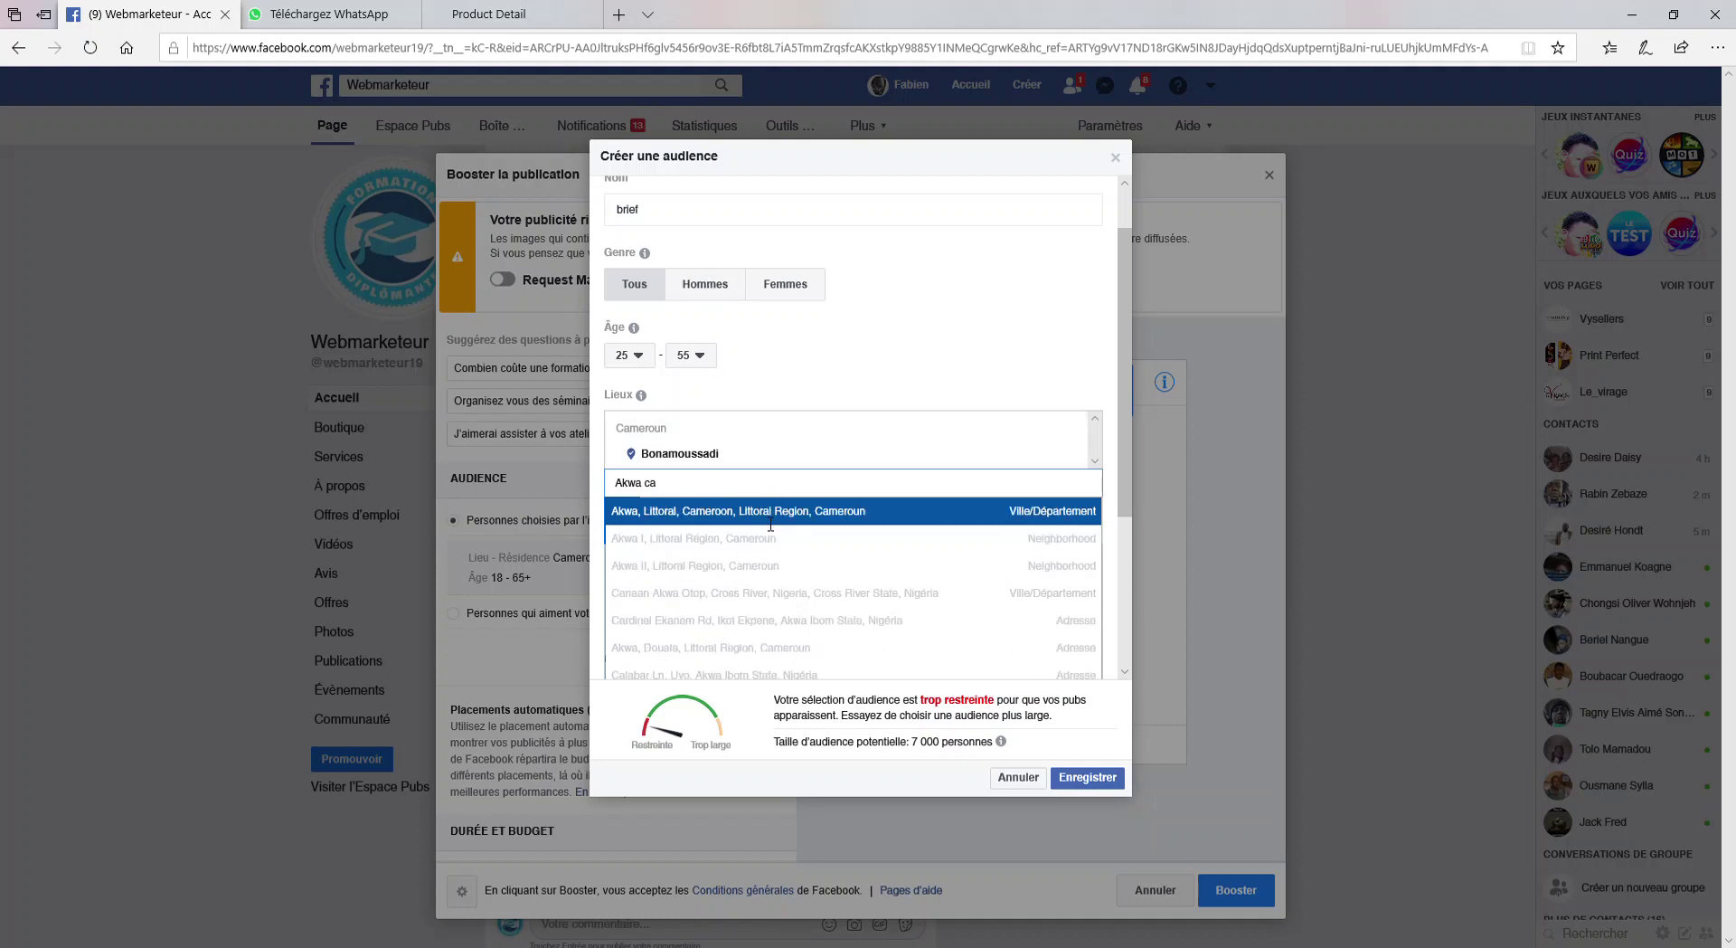
left_click(770, 525)
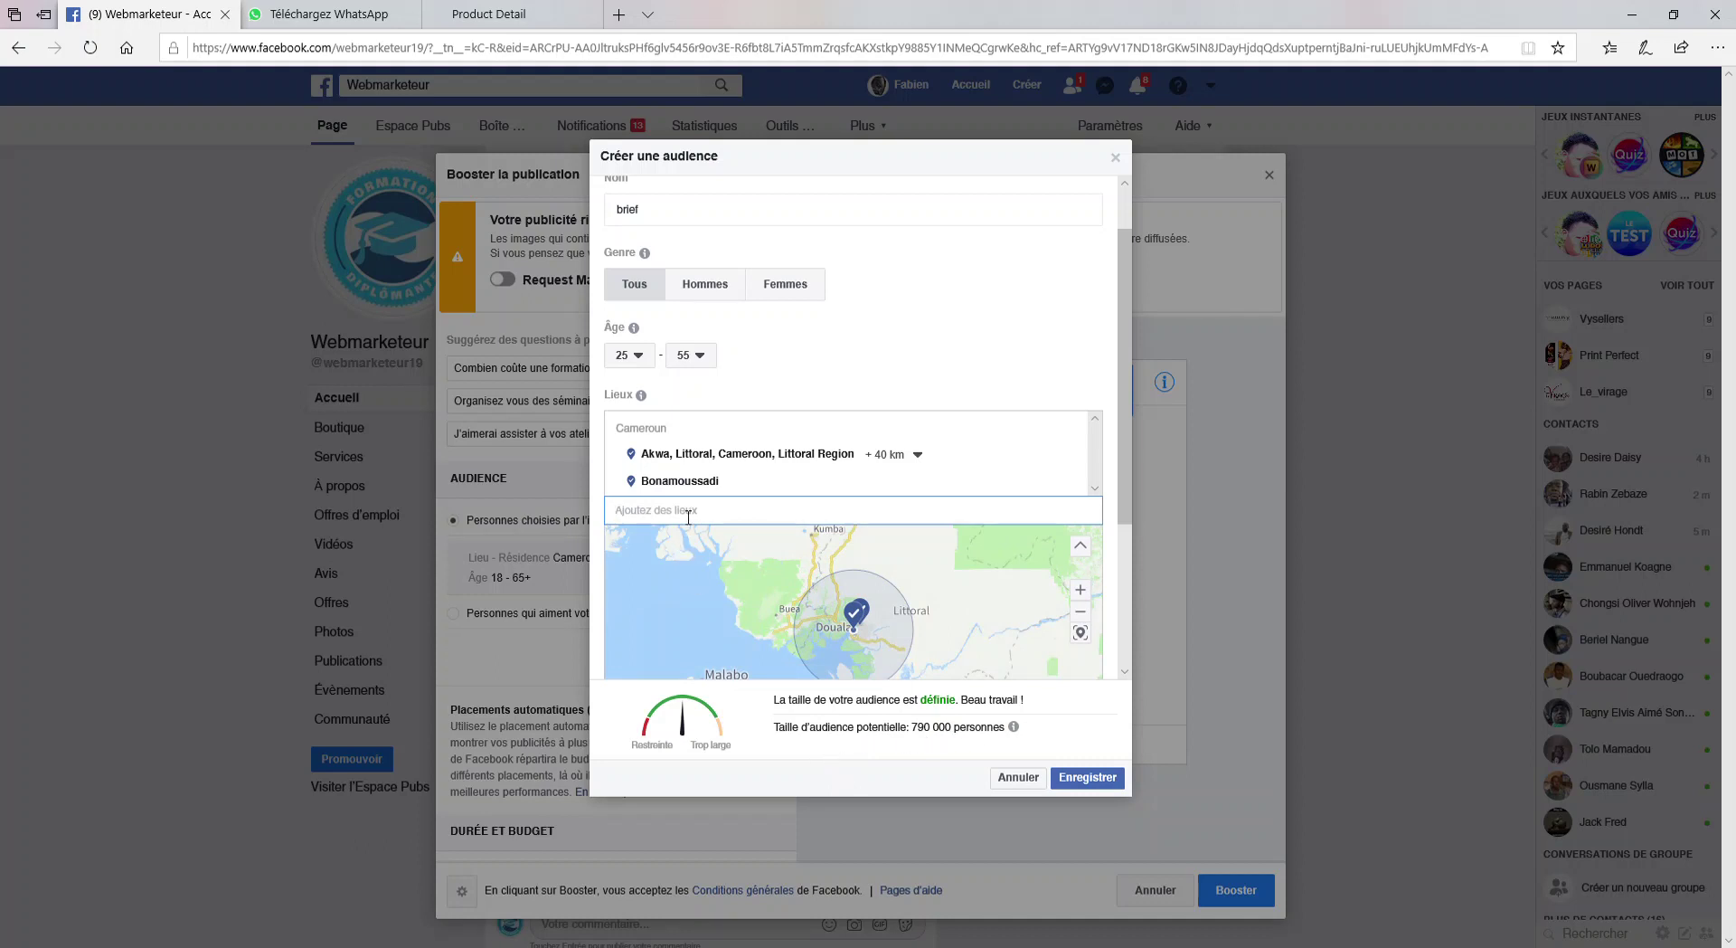
type("bonapri")
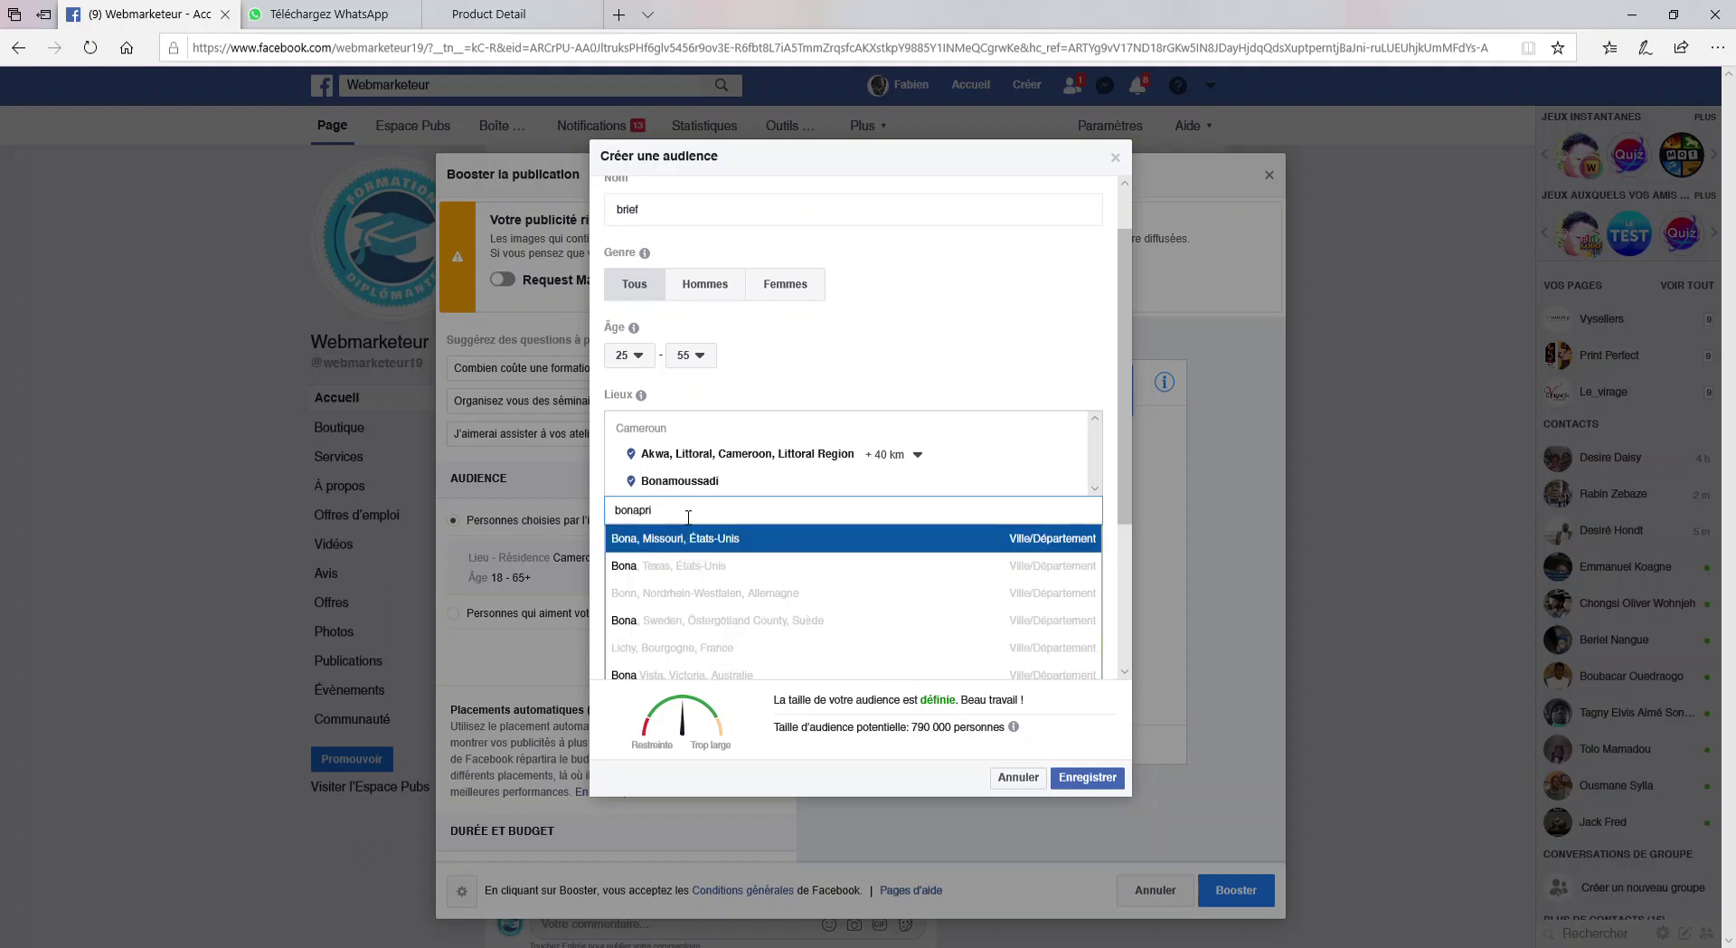
left_click(693, 540)
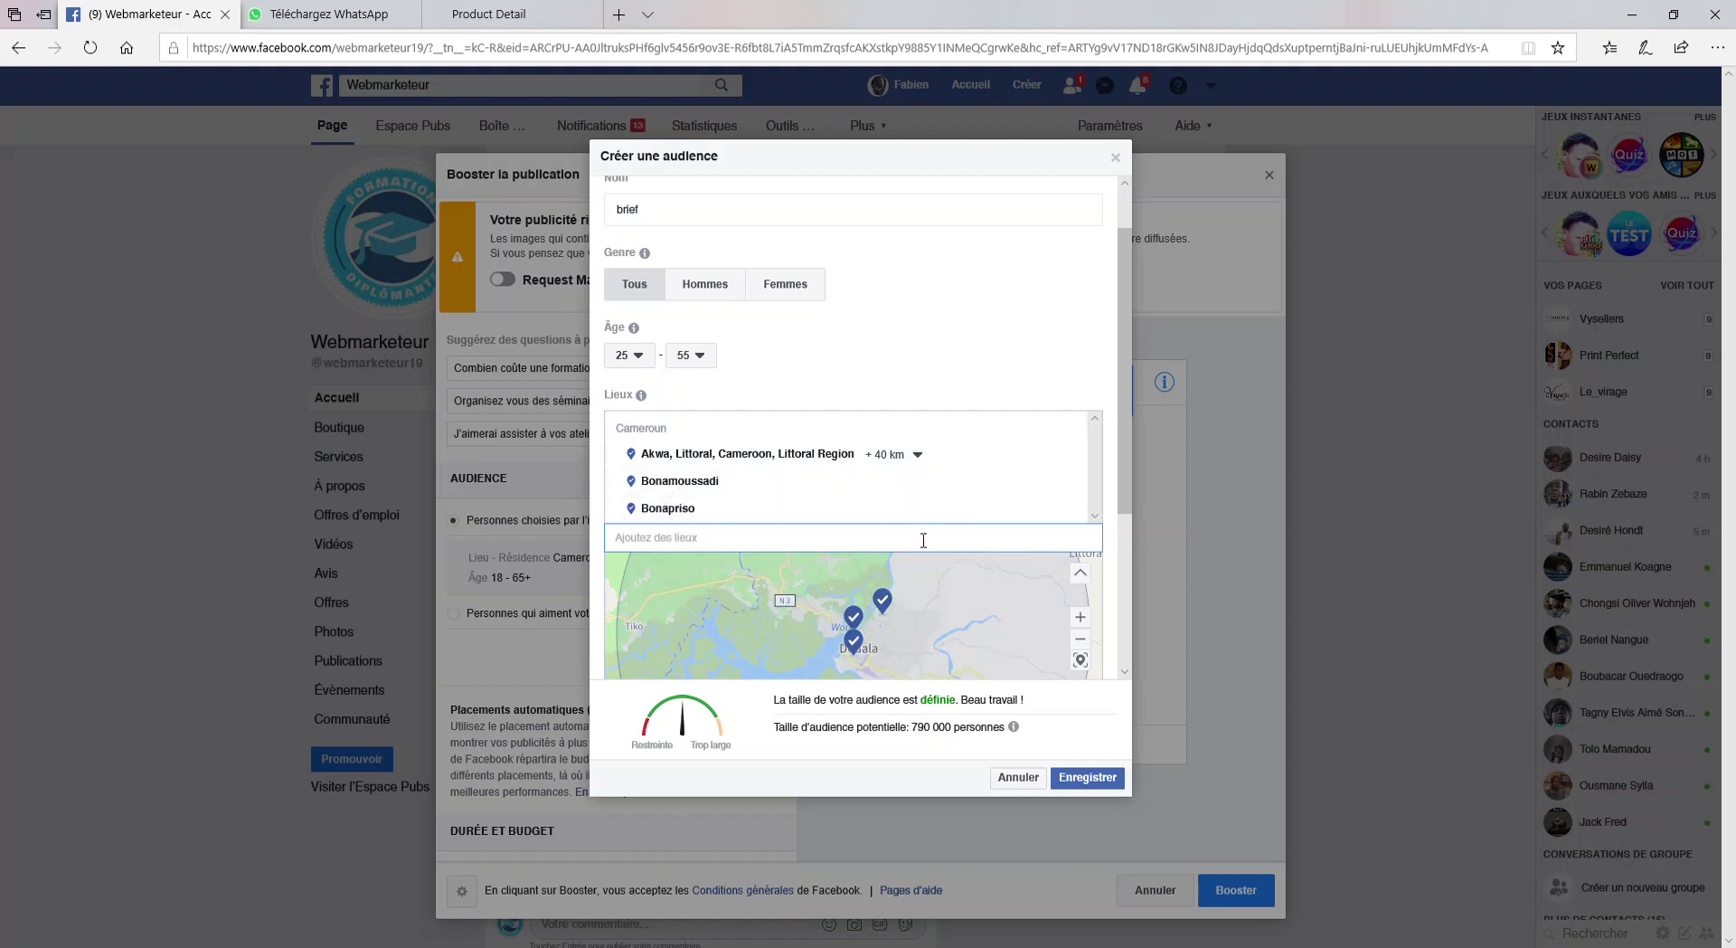
- Include people with the interest Informatique in the audience's advanced targeting
left_click_drag(1127, 437, 1127, 638)
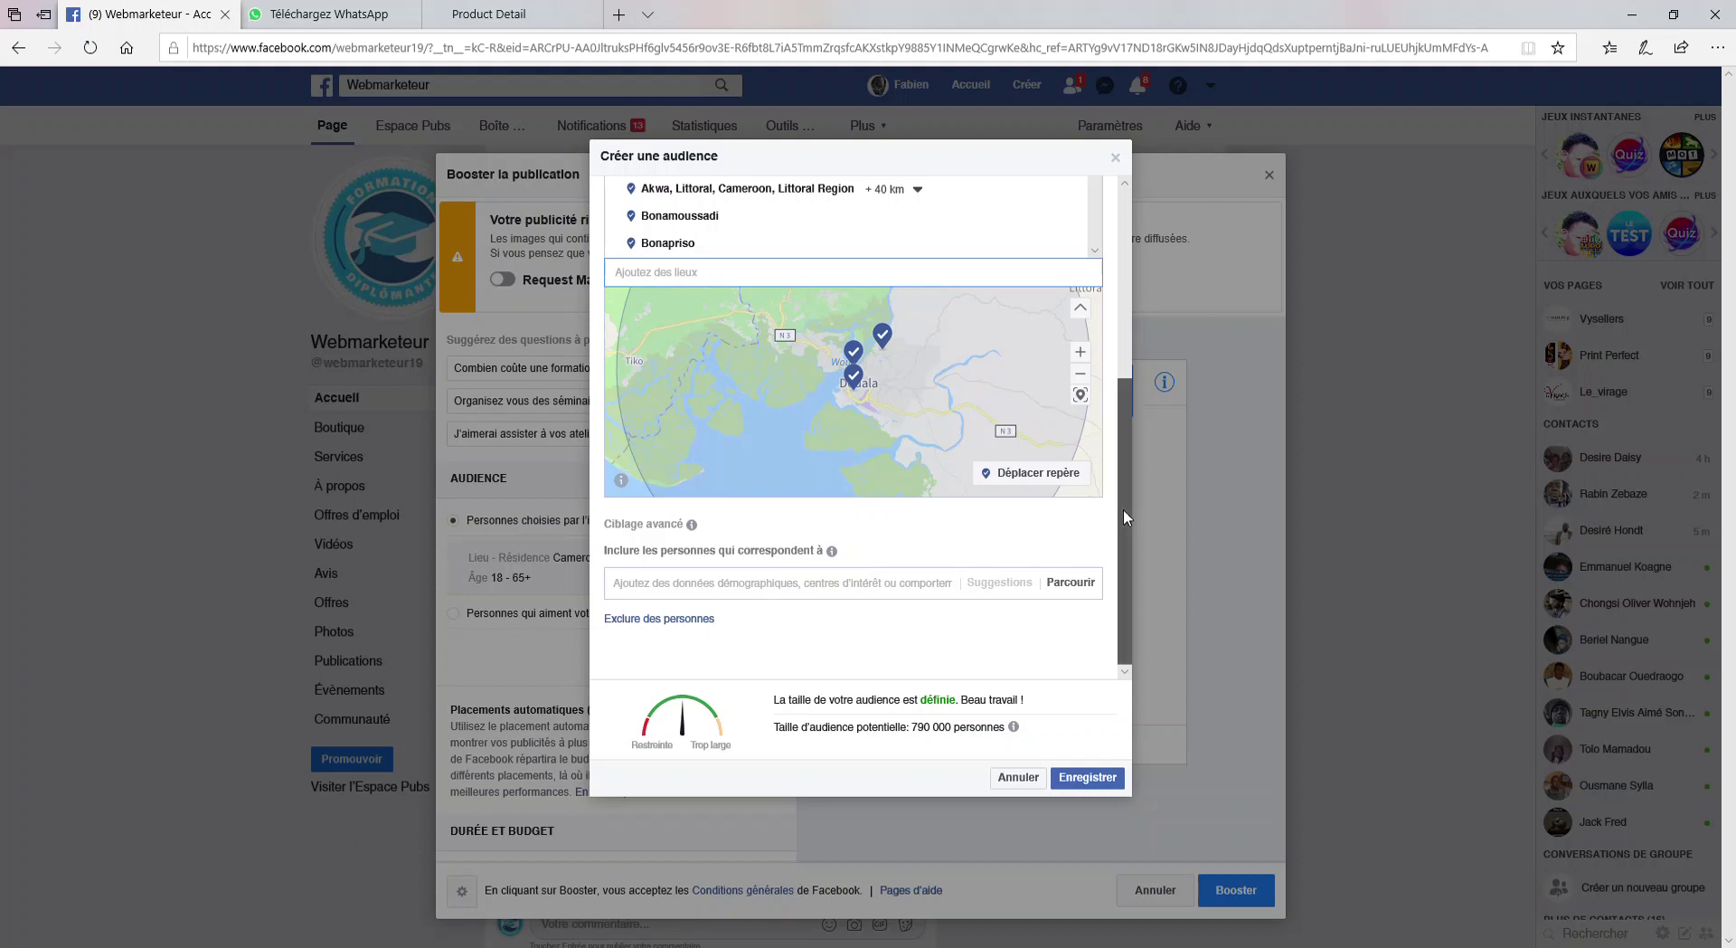
left_click_drag(1124, 508, 1128, 306)
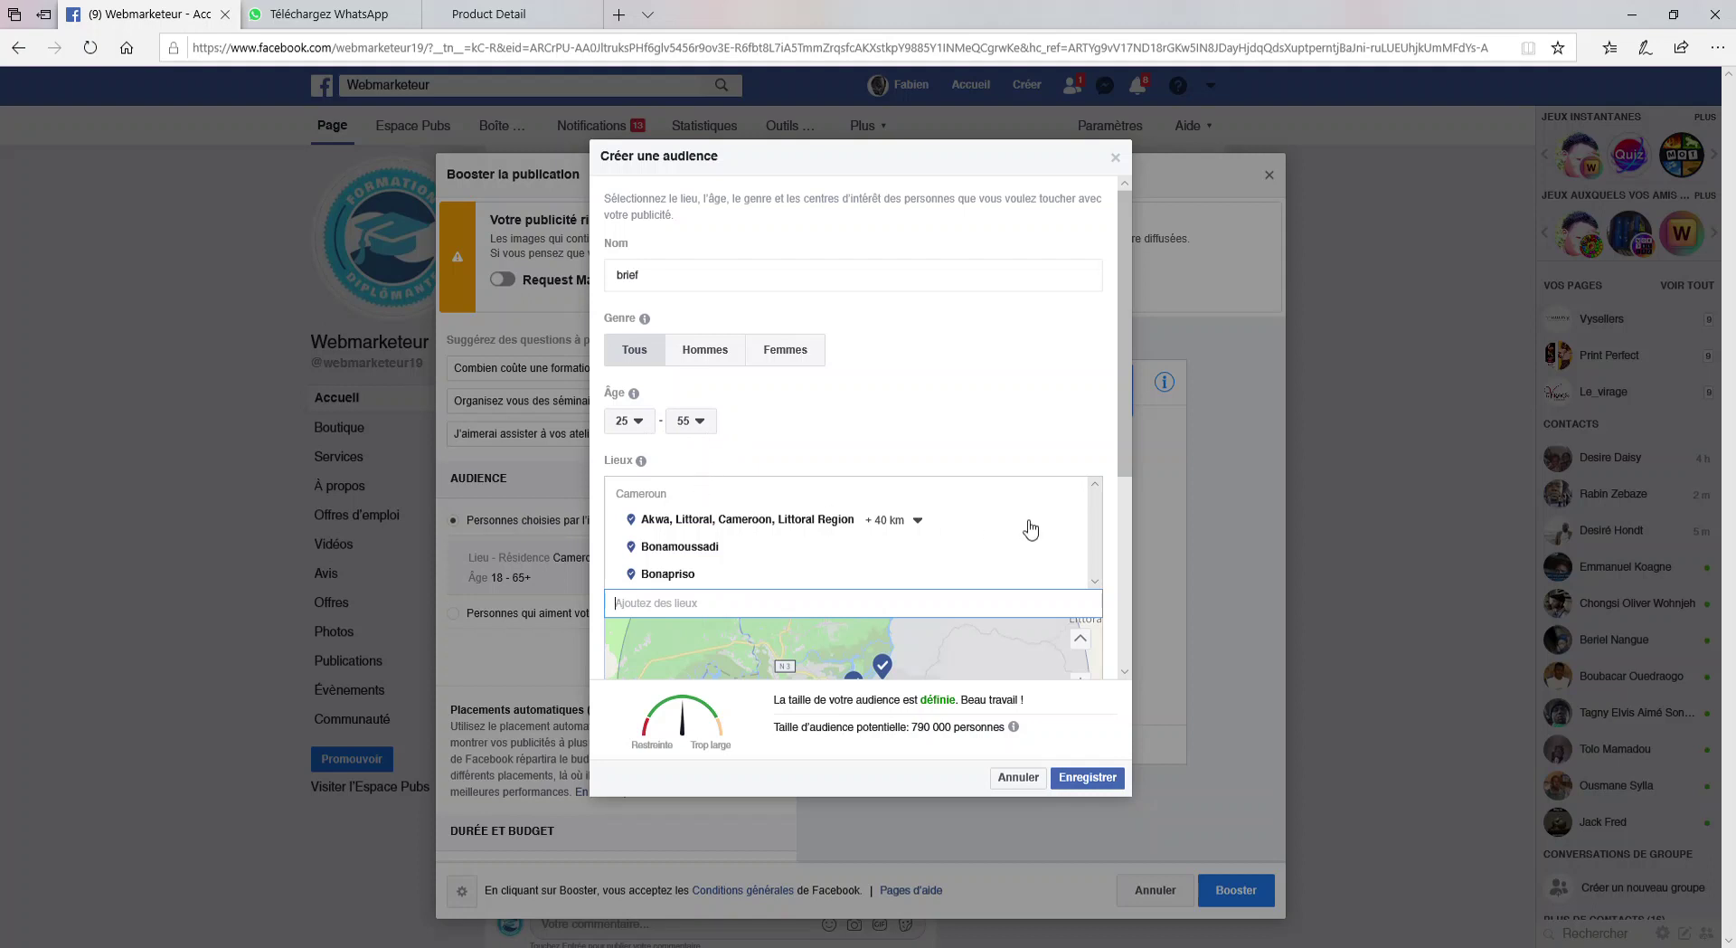
scroll(832, 452, "down", 2)
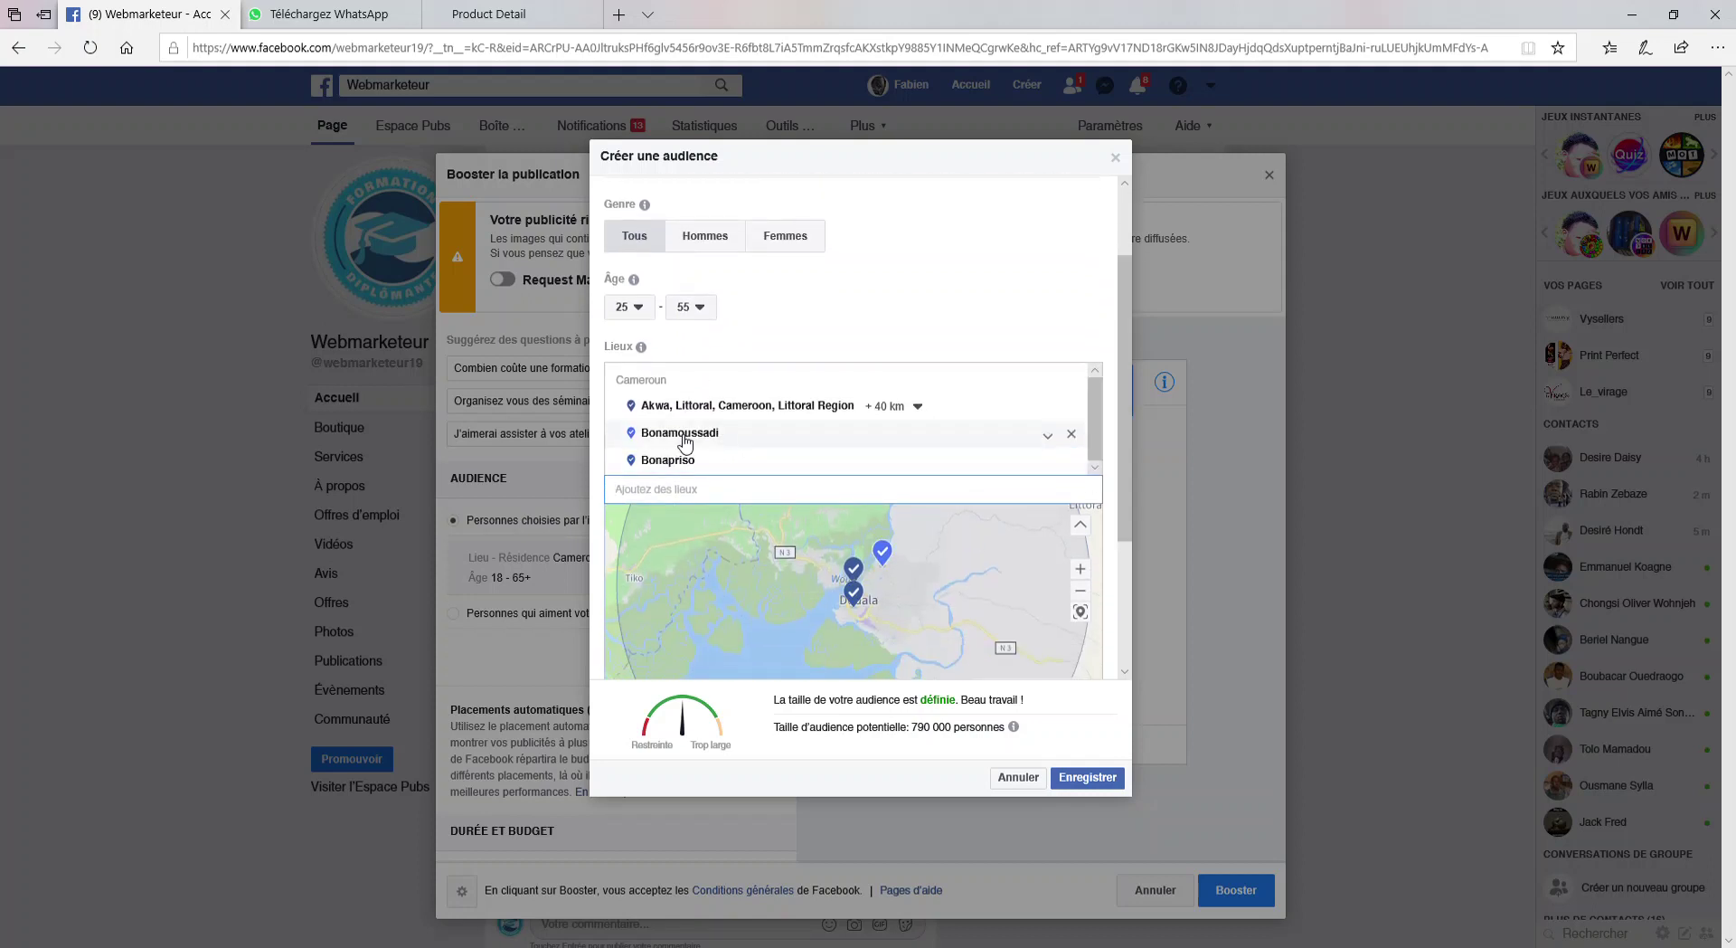
left_click_drag(1130, 423, 1120, 547)
left_click(742, 592)
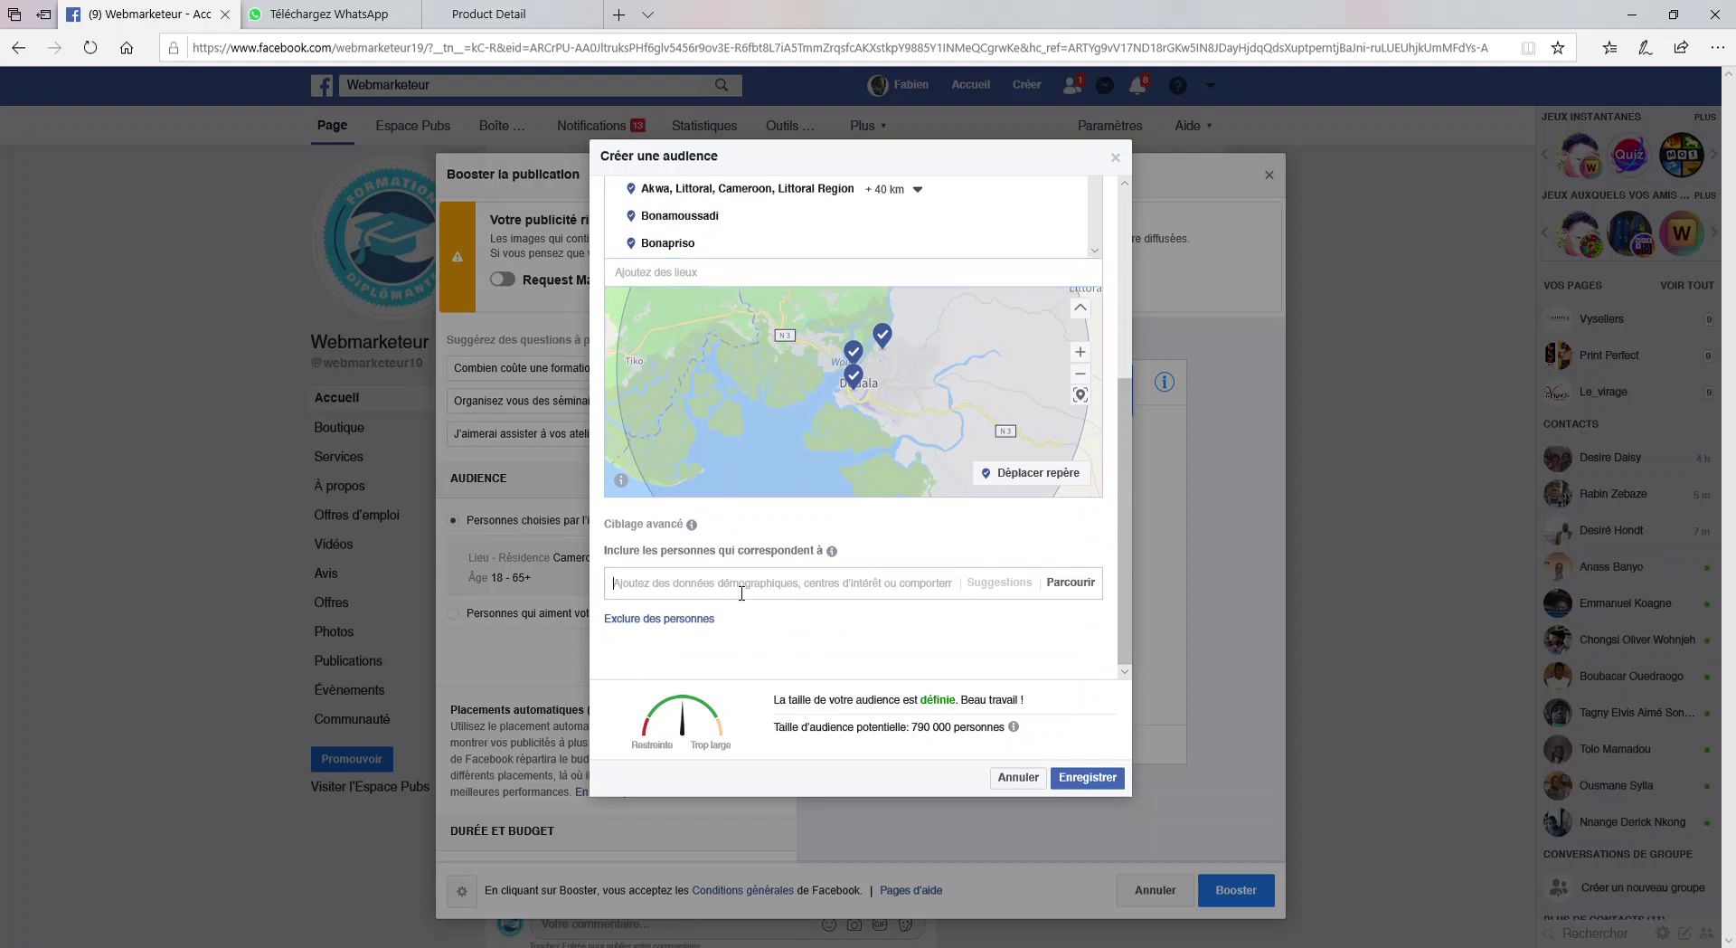
type("inf")
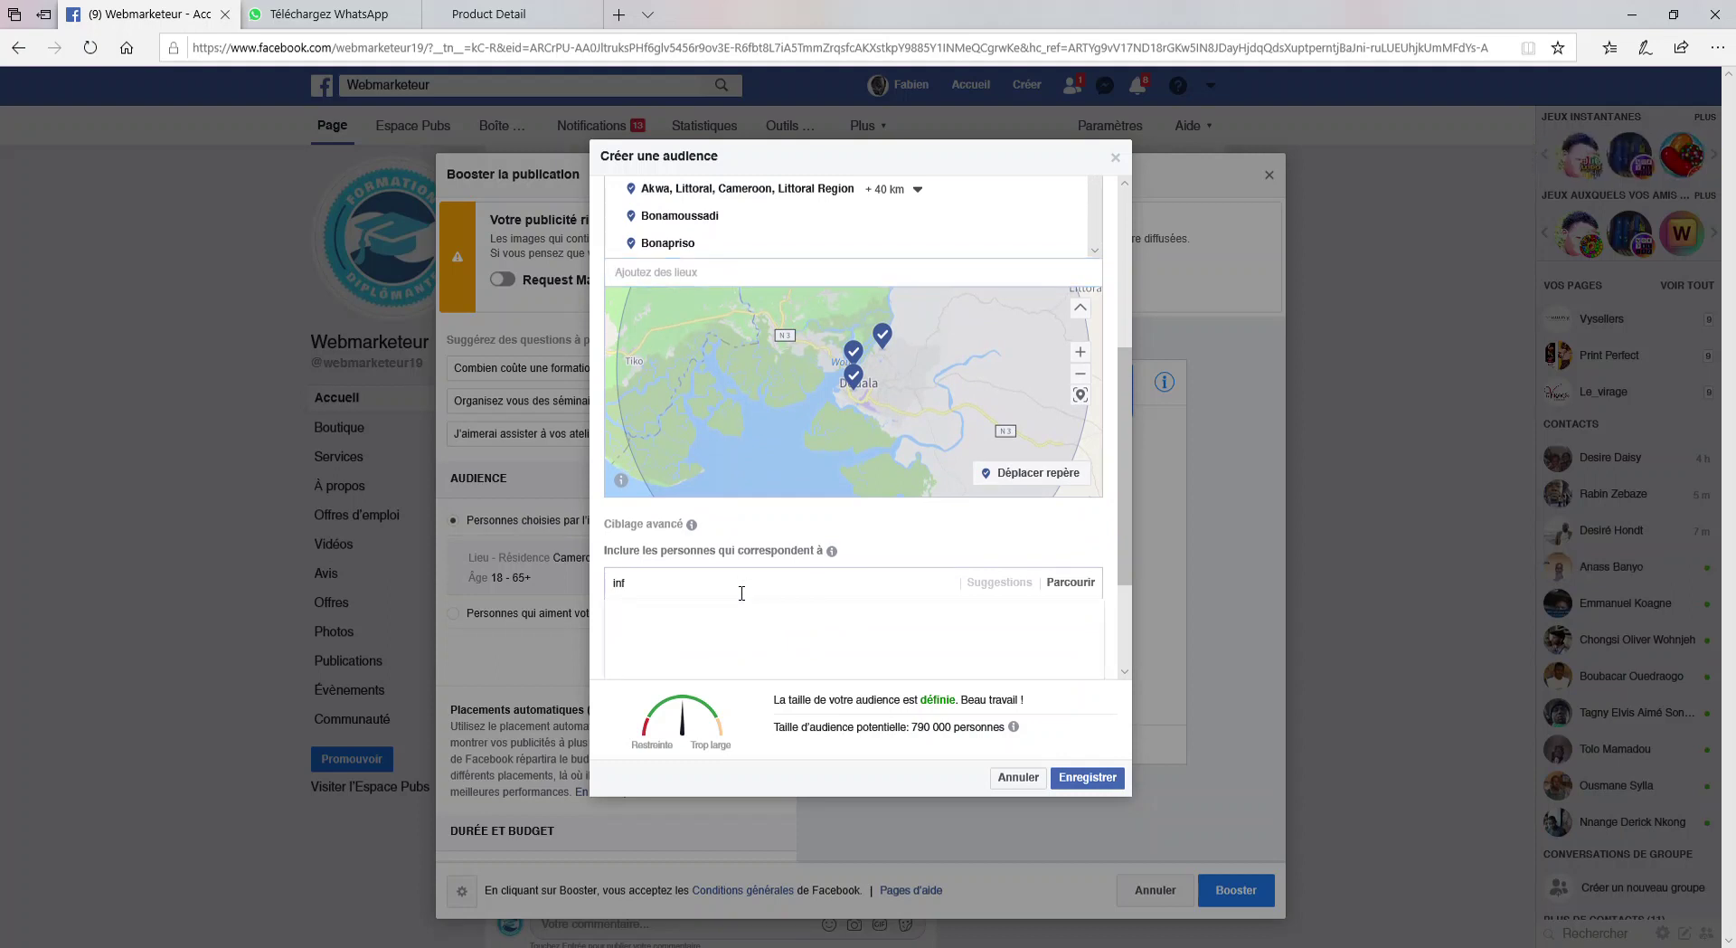
type("o")
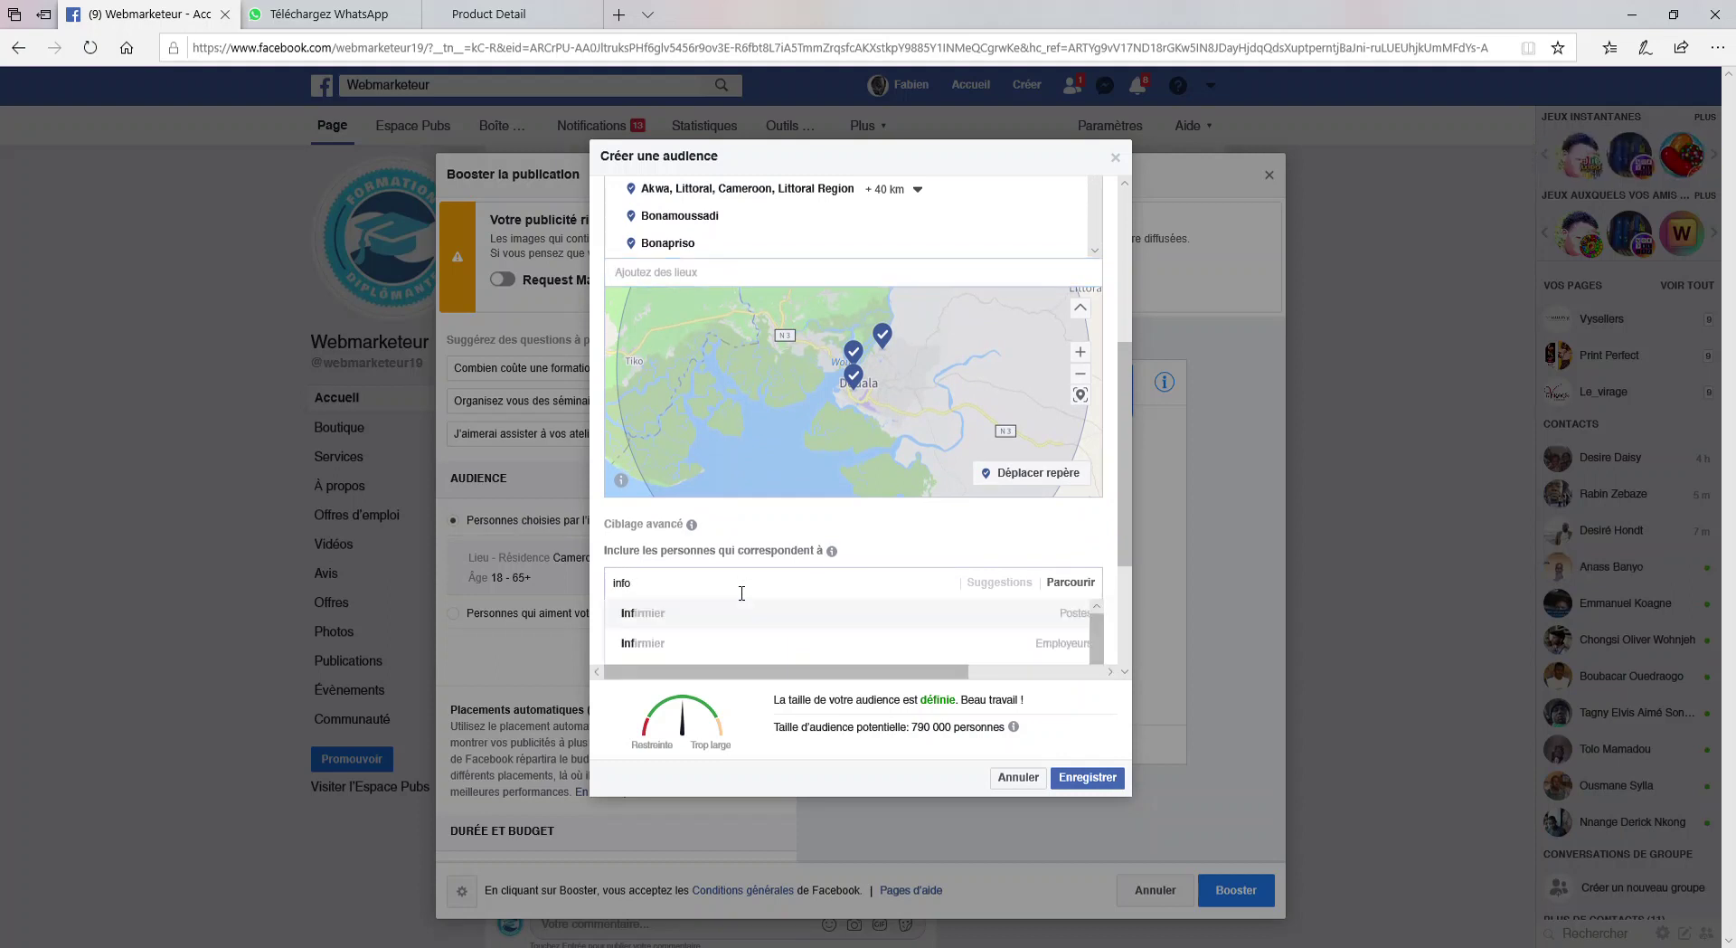
type("rmatique")
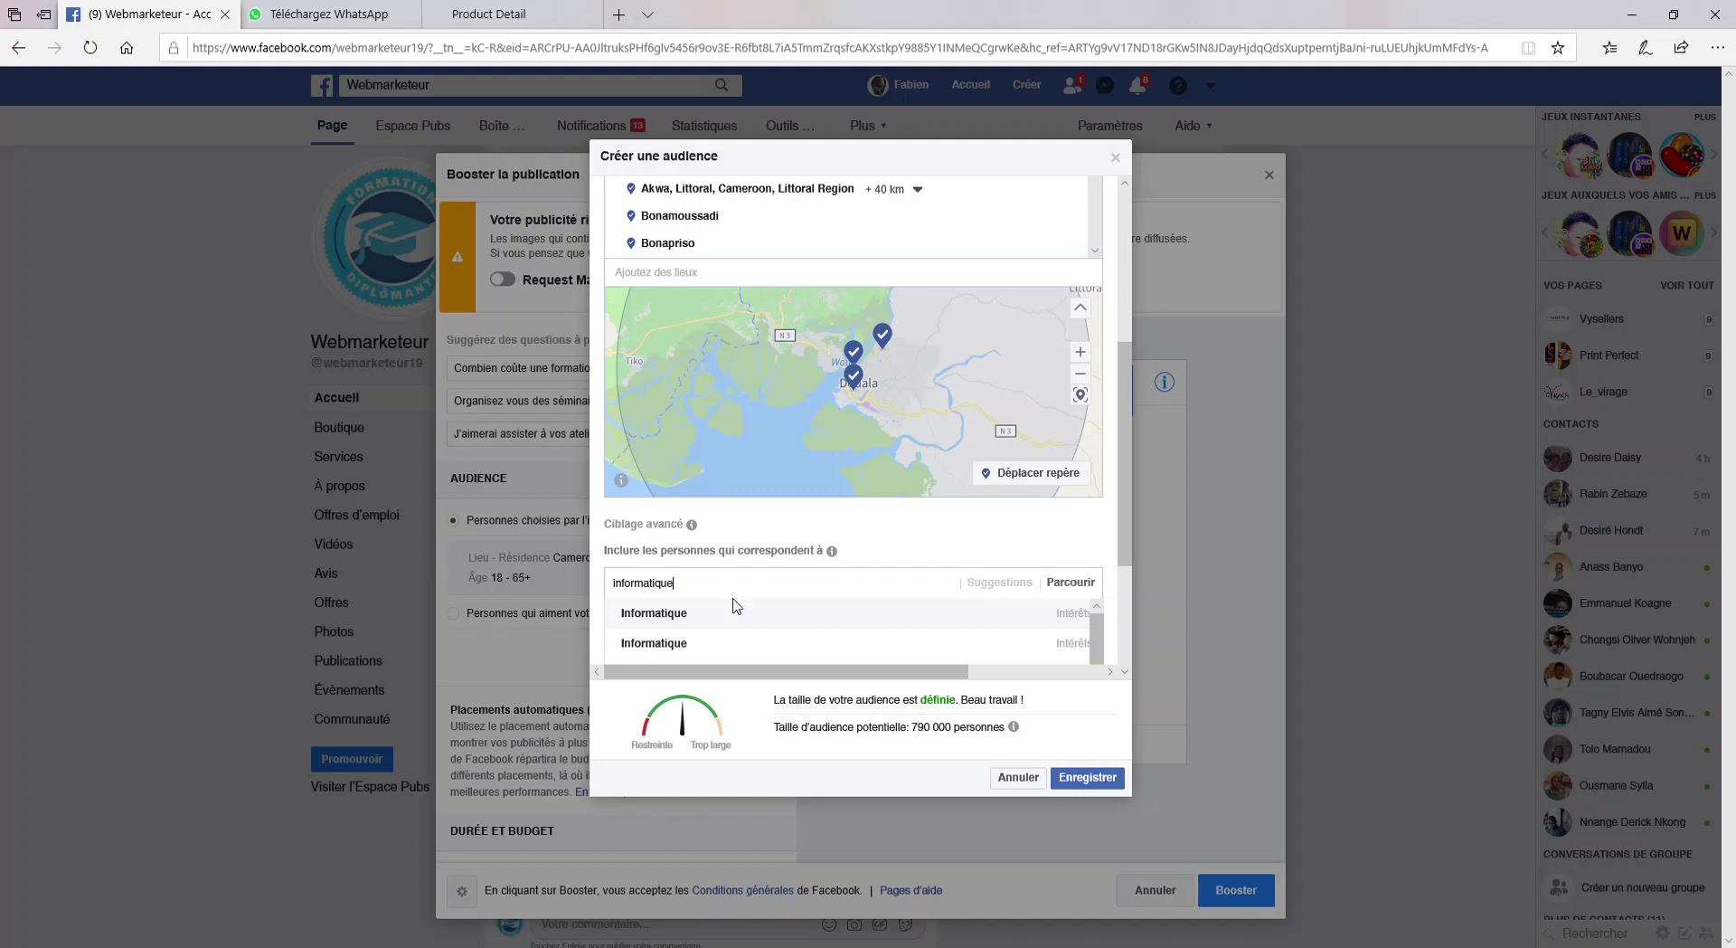
left_click(779, 612)
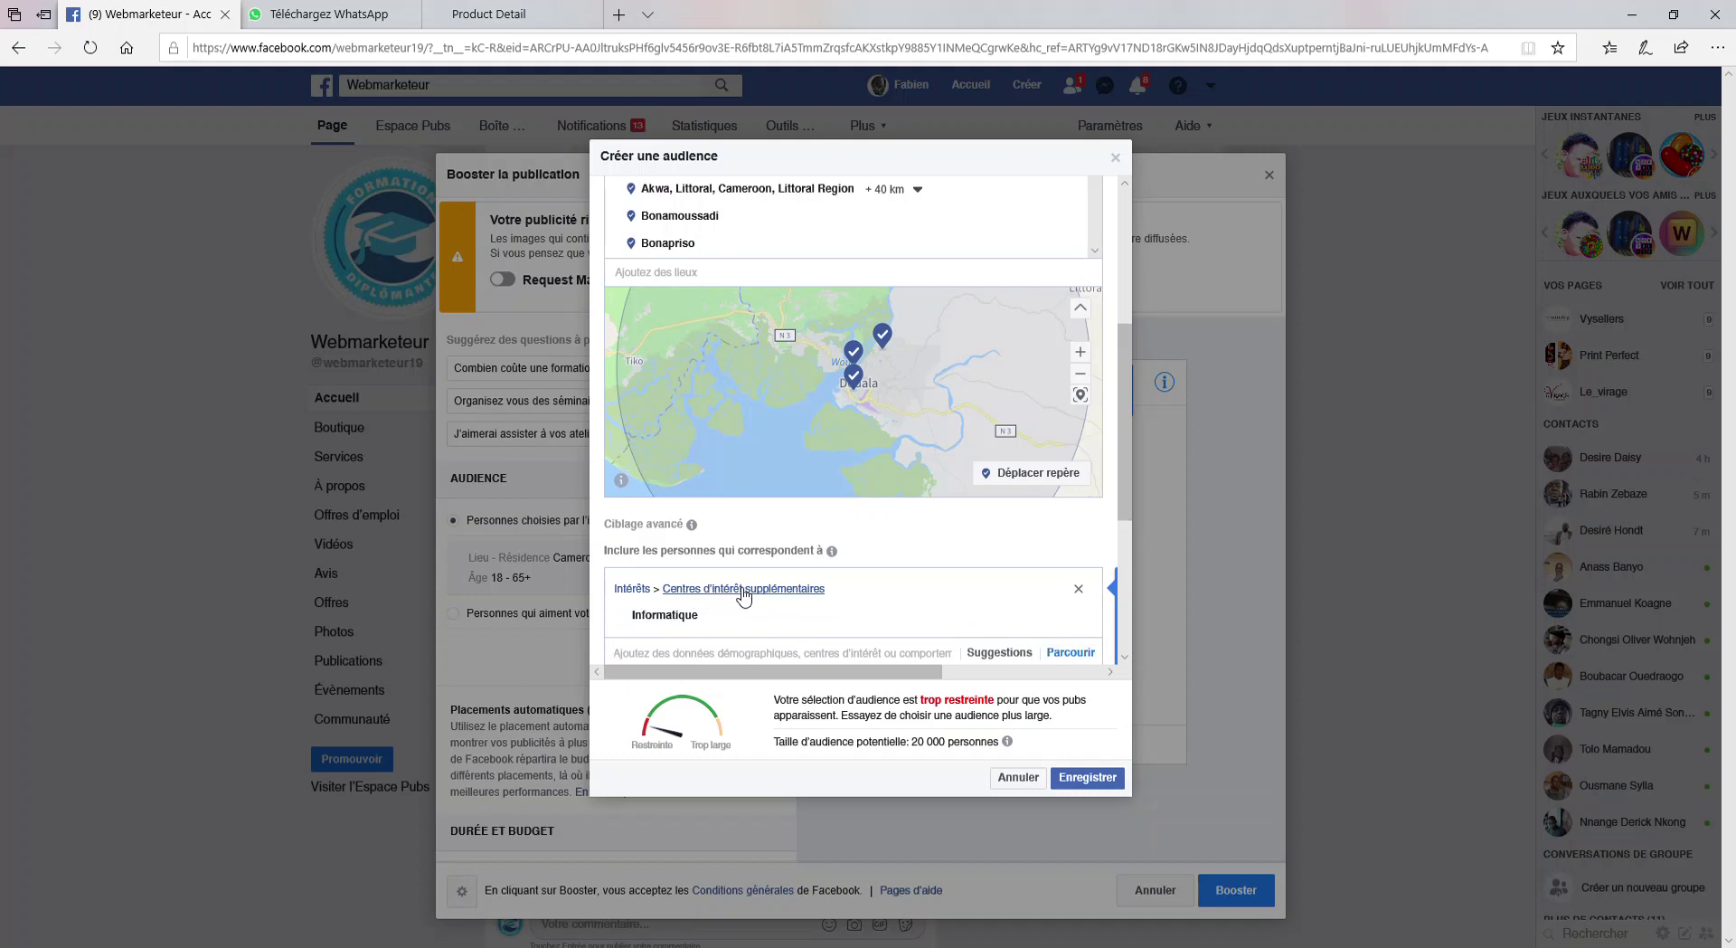
- Search the targeting interests for "vente en ligne", shorten the search to "vente", and add Vente privee
left_click_drag(1121, 484, 1120, 547)
left_click(775, 514)
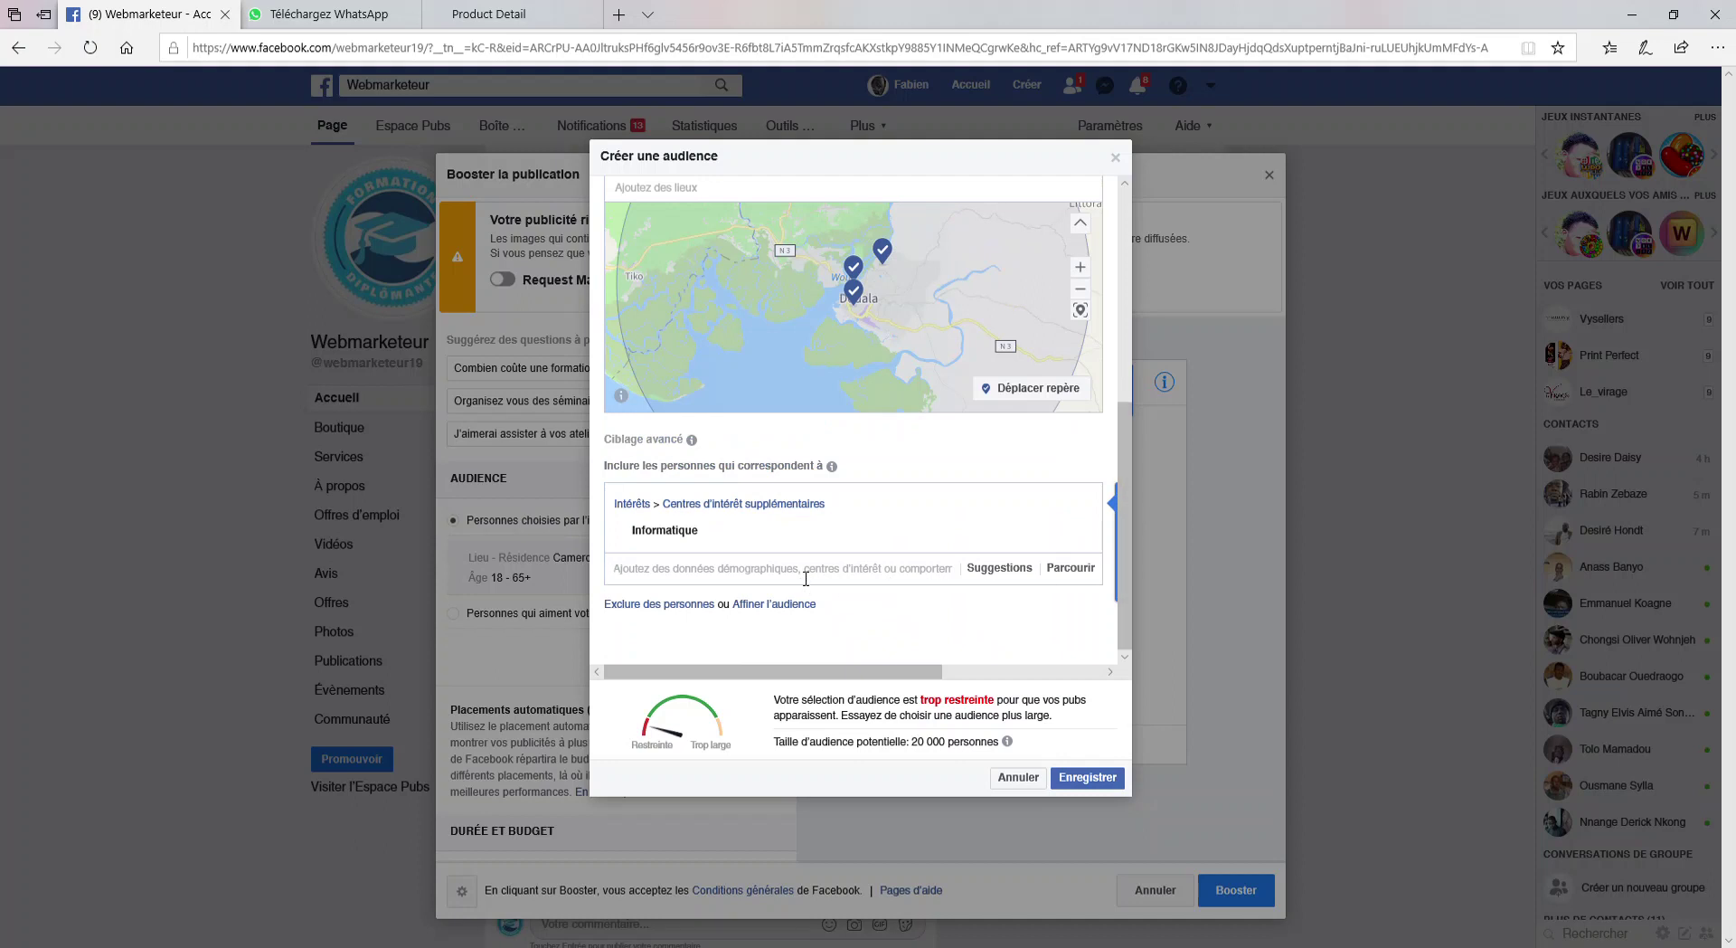
type("vente")
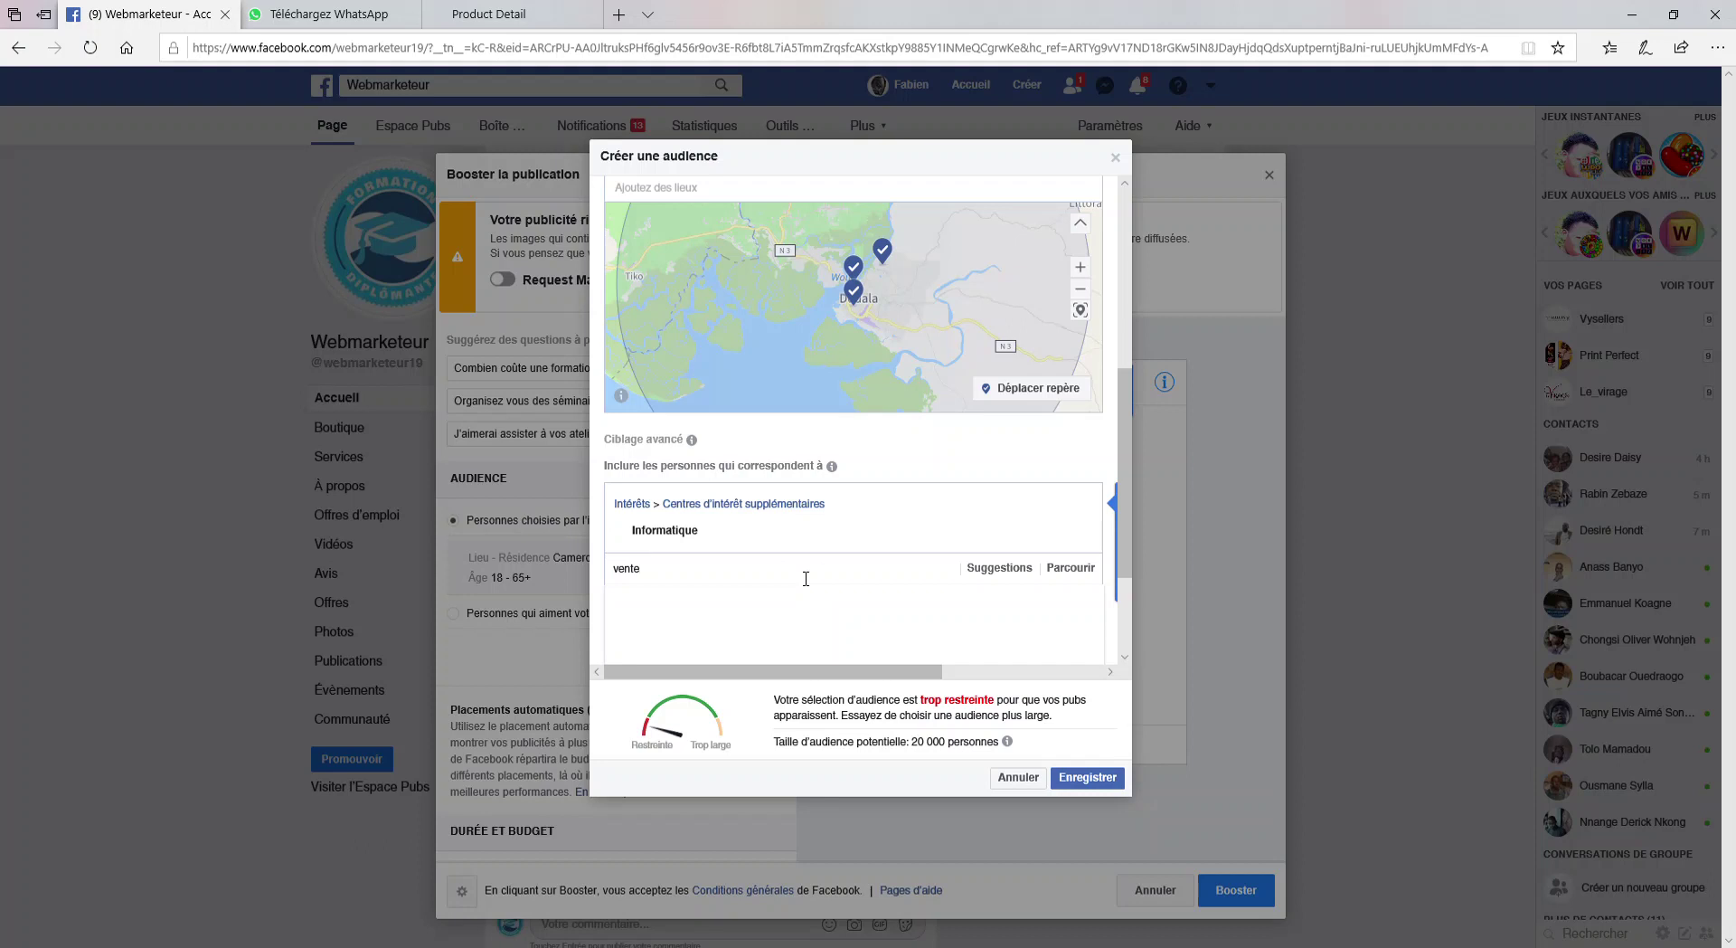
type(" en l")
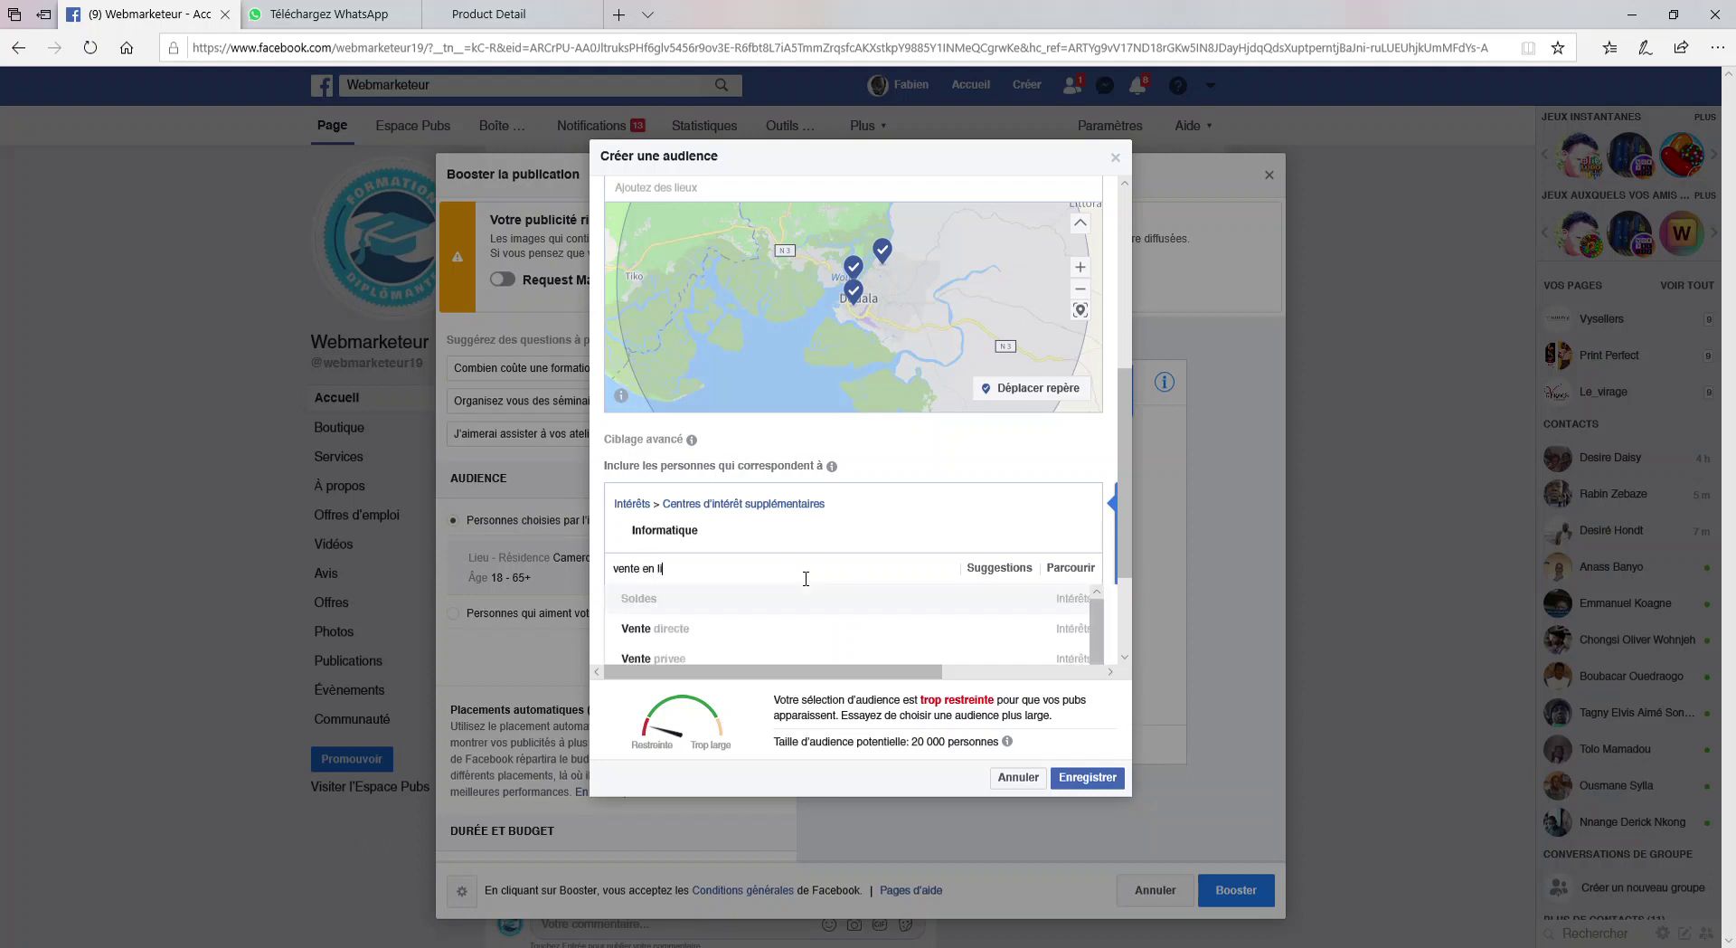
type("igne")
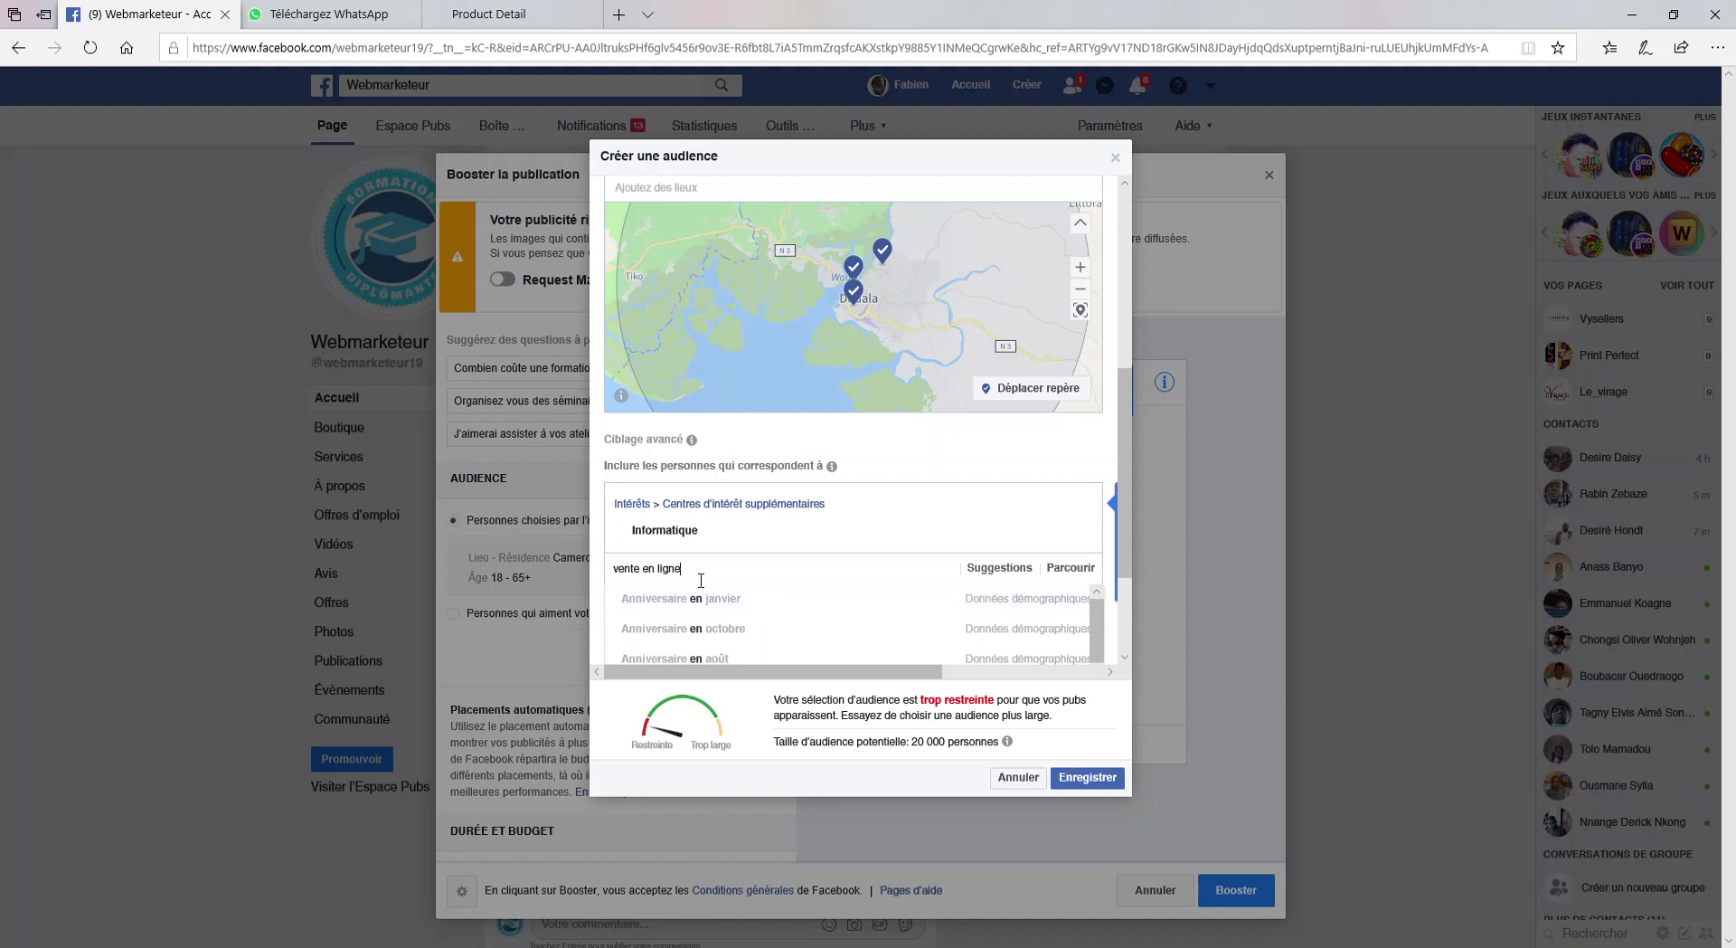
left_click_drag(680, 569, 650, 577)
key("BackSpace")
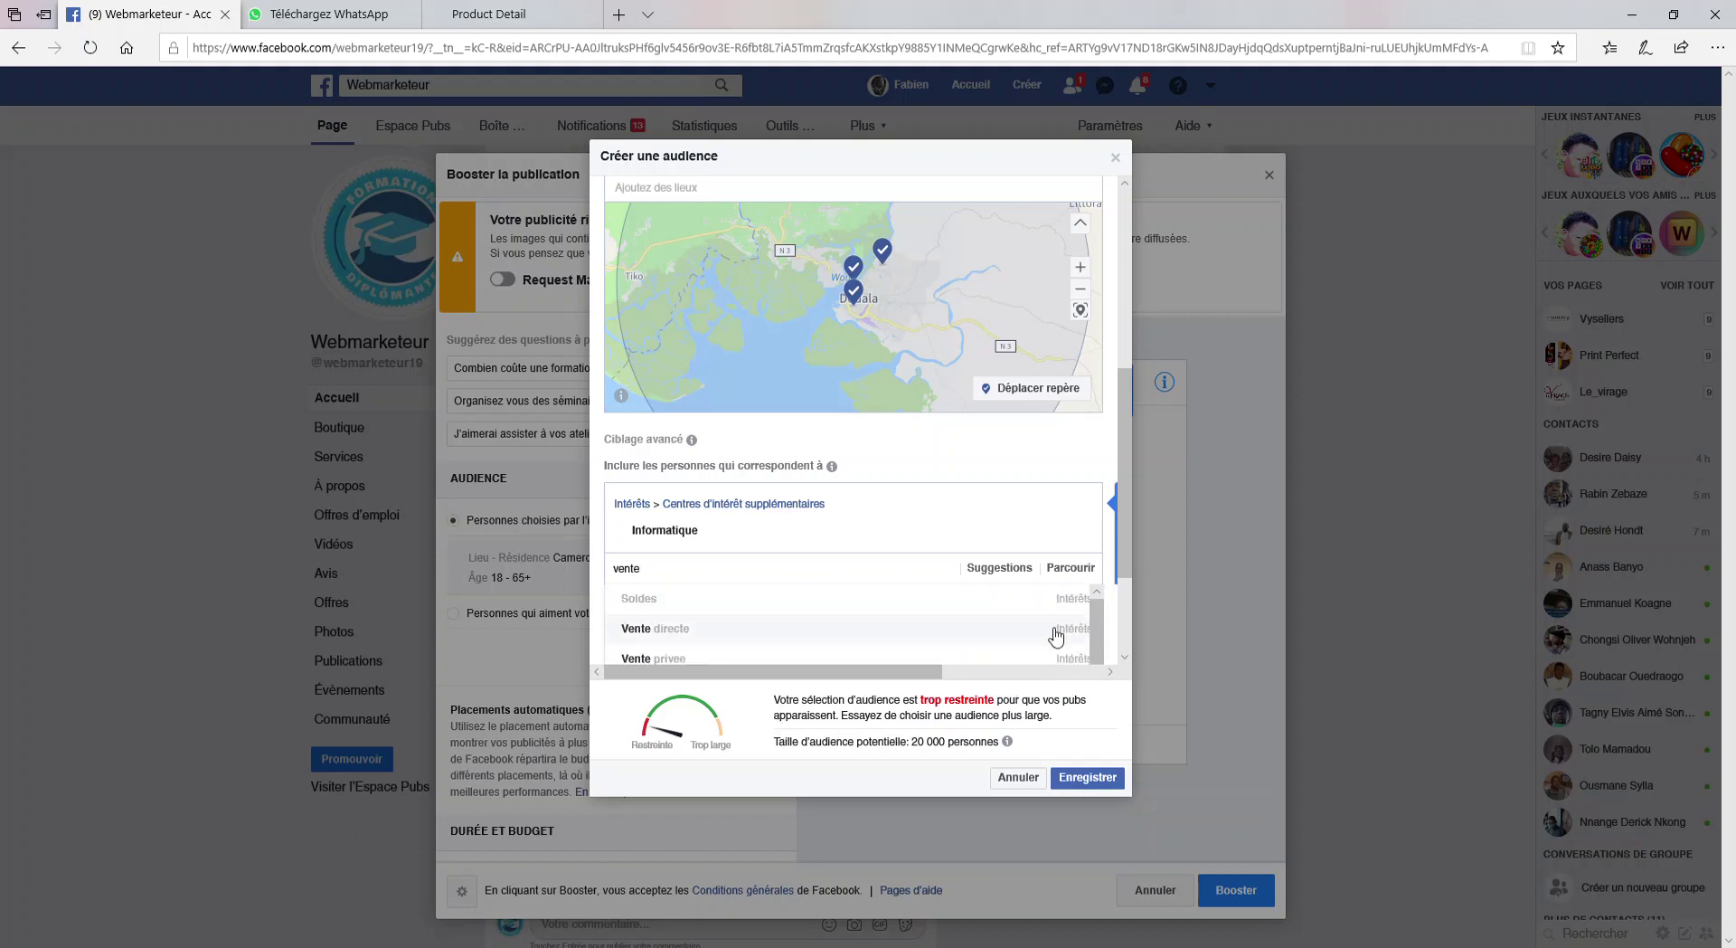
left_click(687, 660)
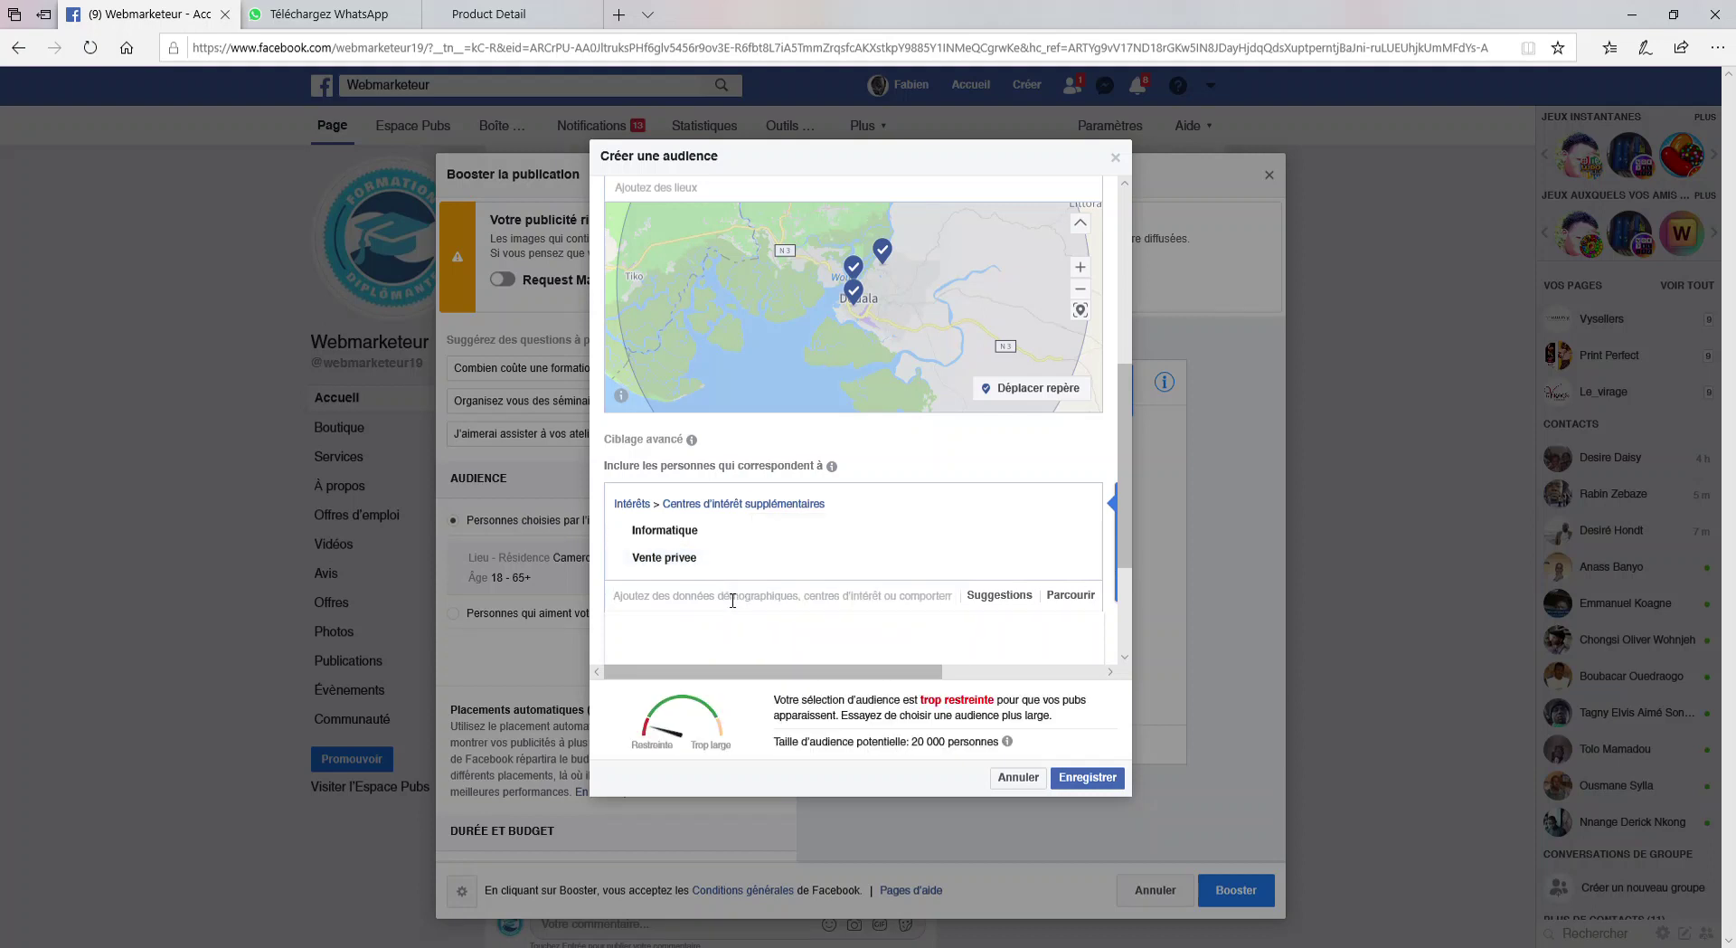
- Add the interests Shopping and Beaute to the audience's advanced targeting
type("shoppin")
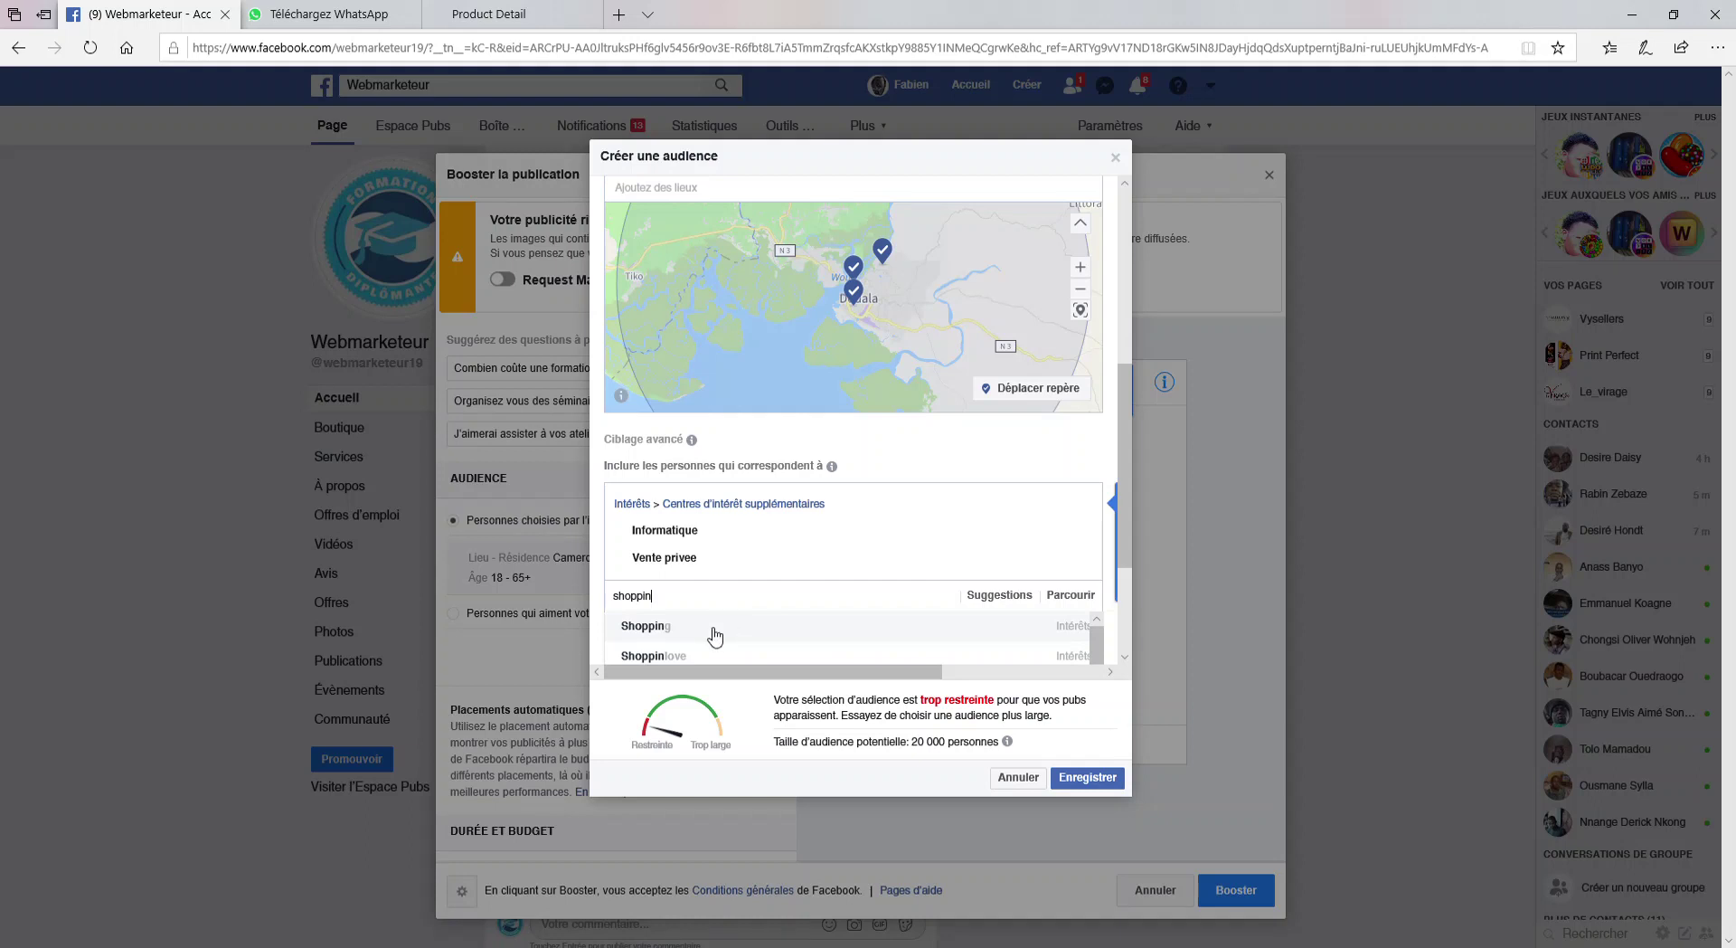
left_click(714, 633)
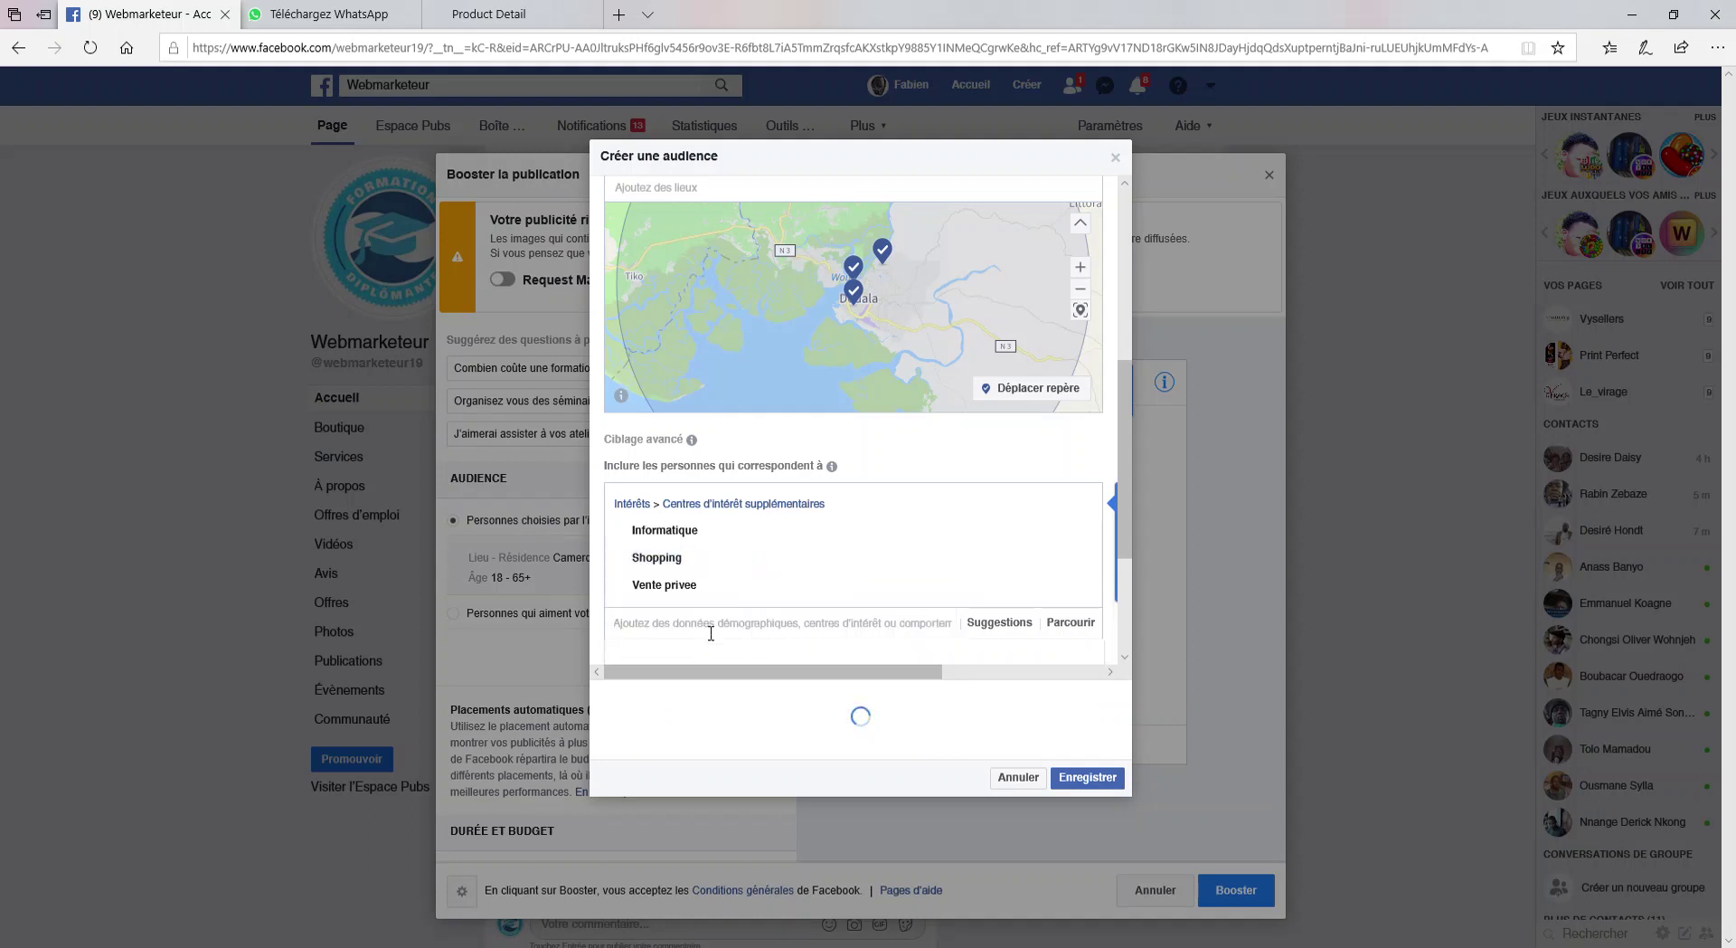
type("beaut")
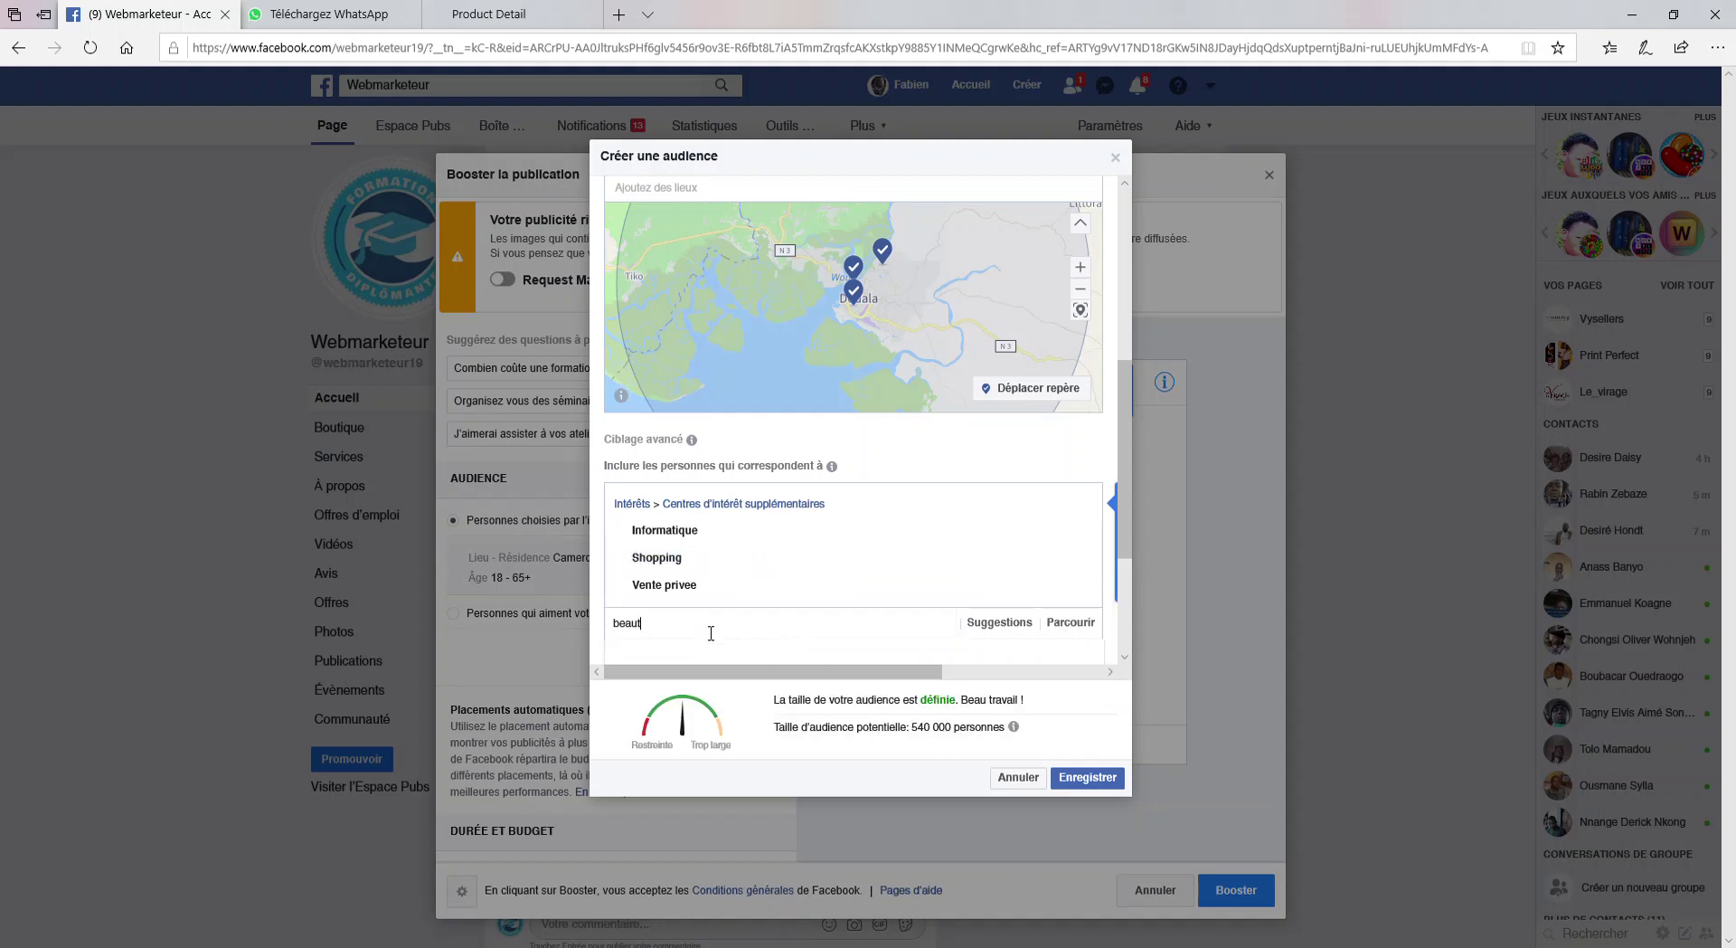
type("e")
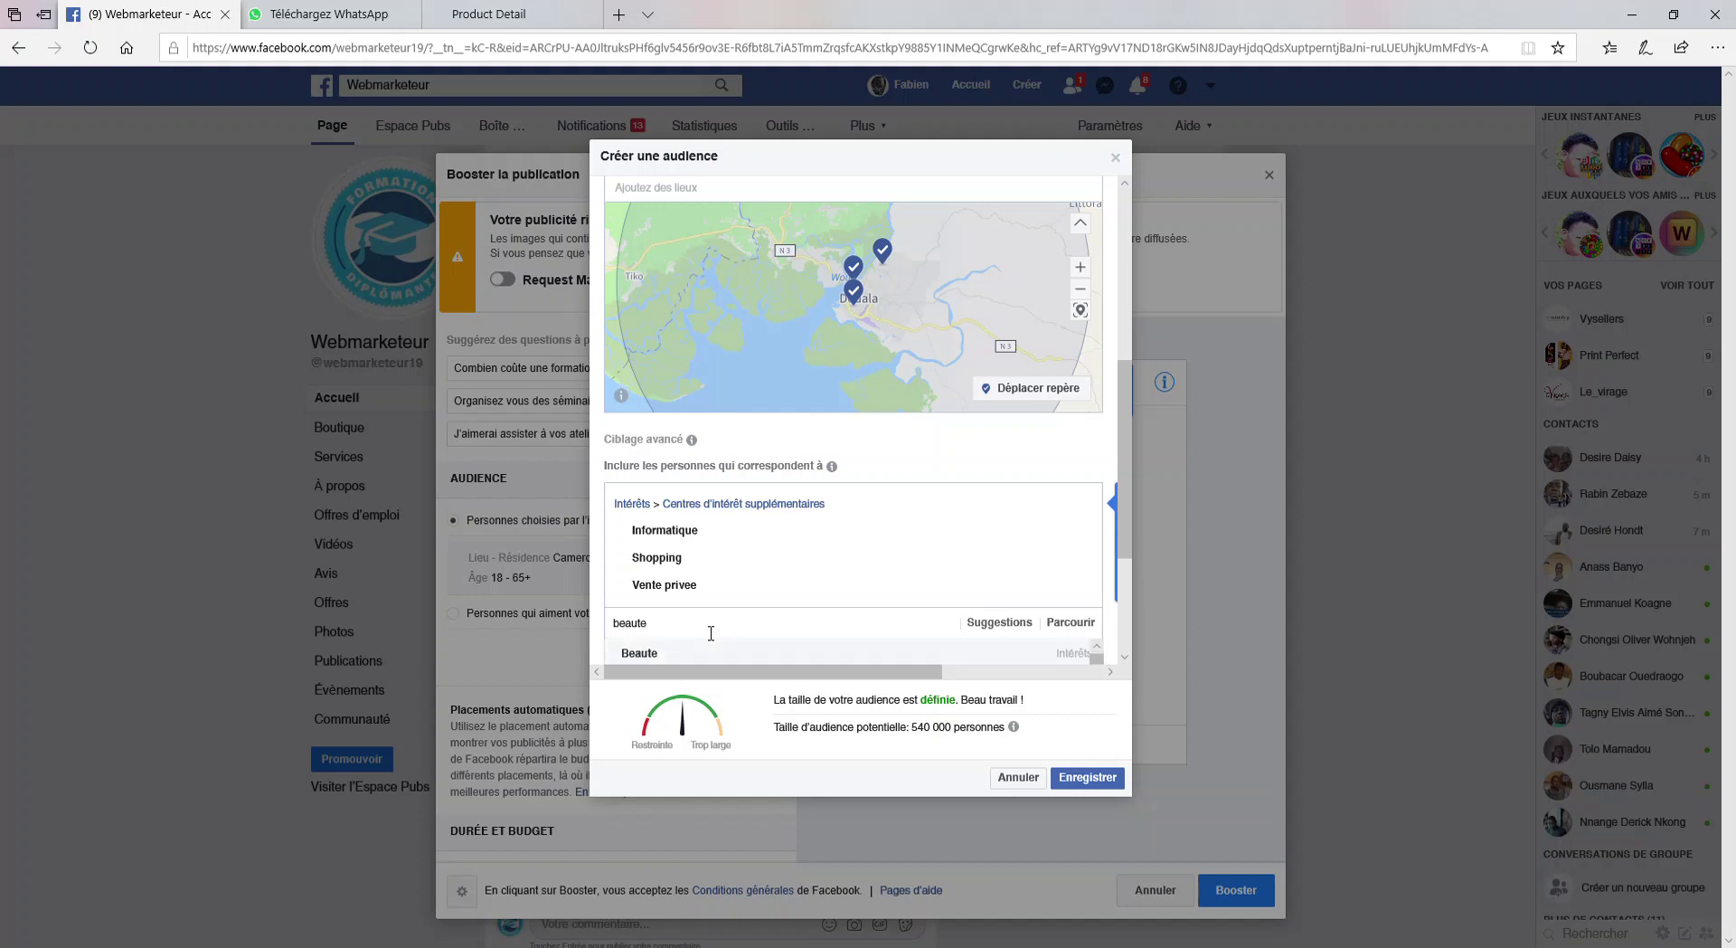
left_click(710, 652)
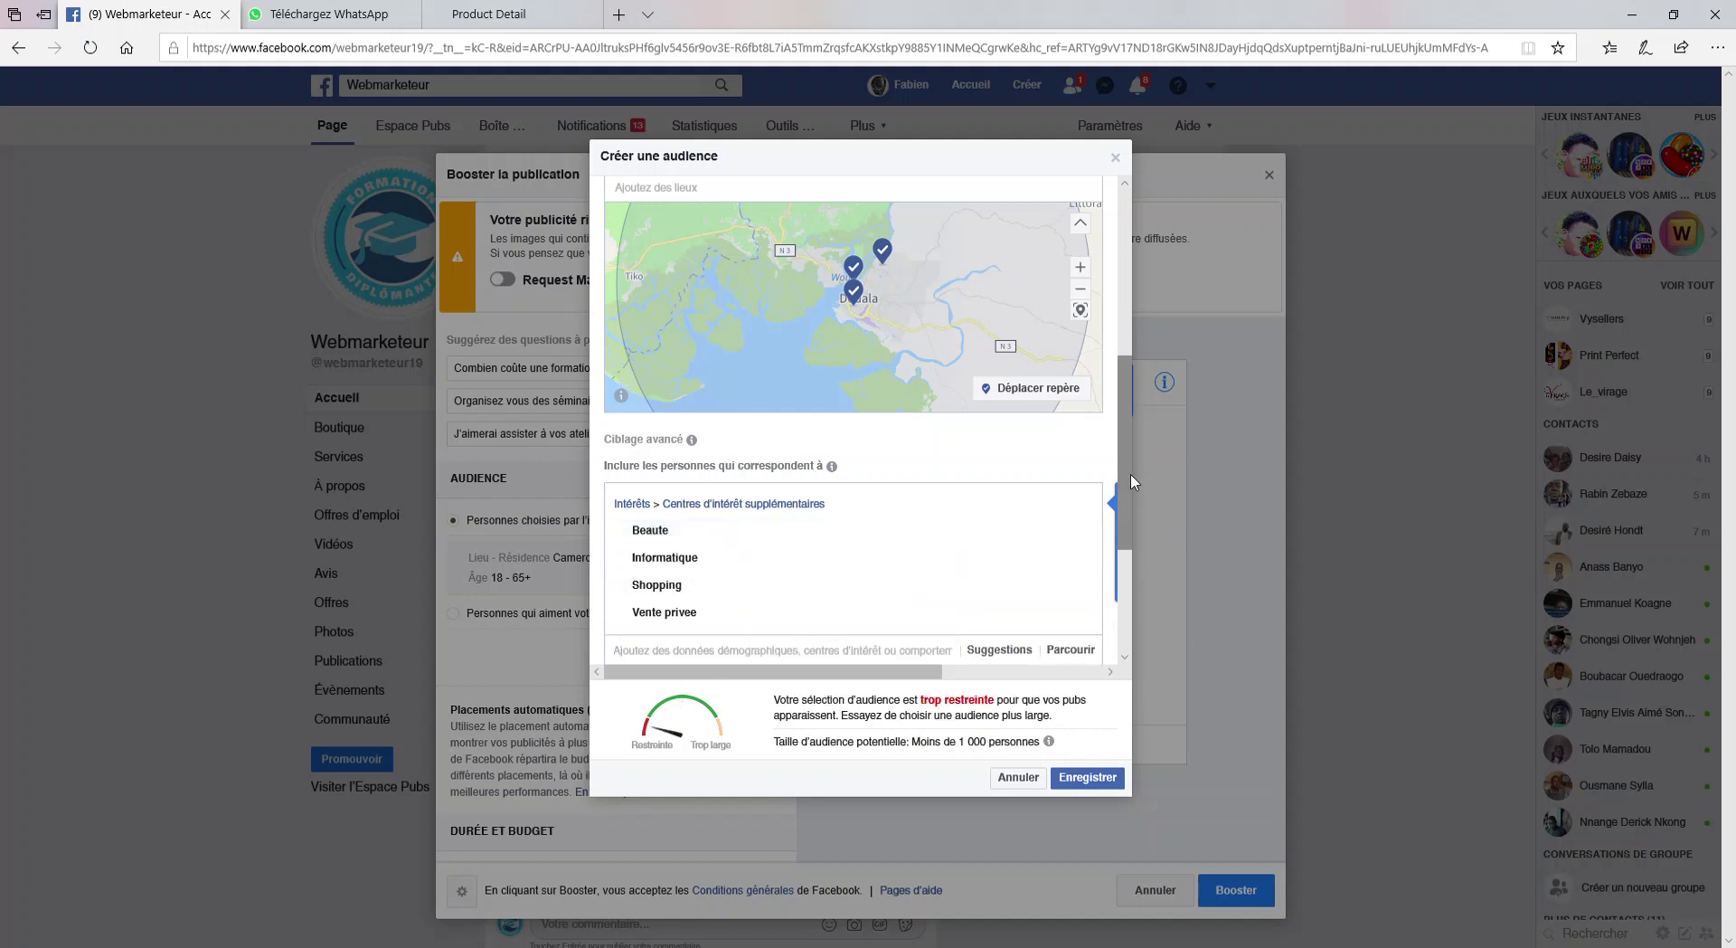
- Save the custom audience "brief" with its selected interests
scroll(1127, 507, "down", 1)
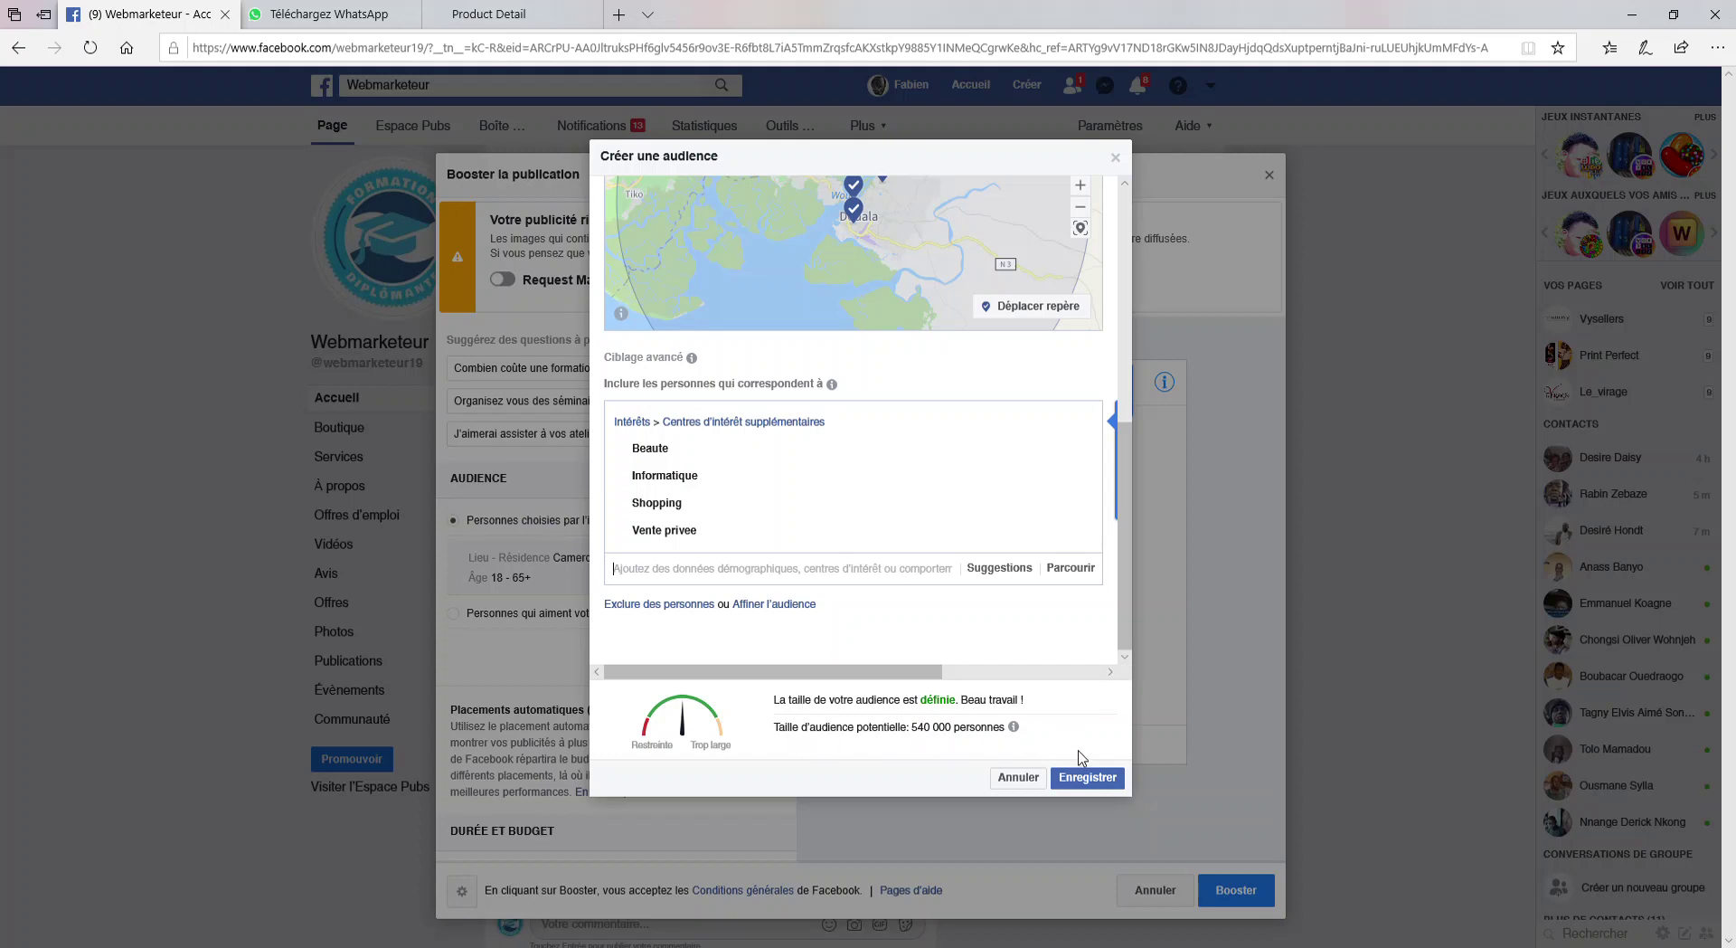
left_click(1081, 783)
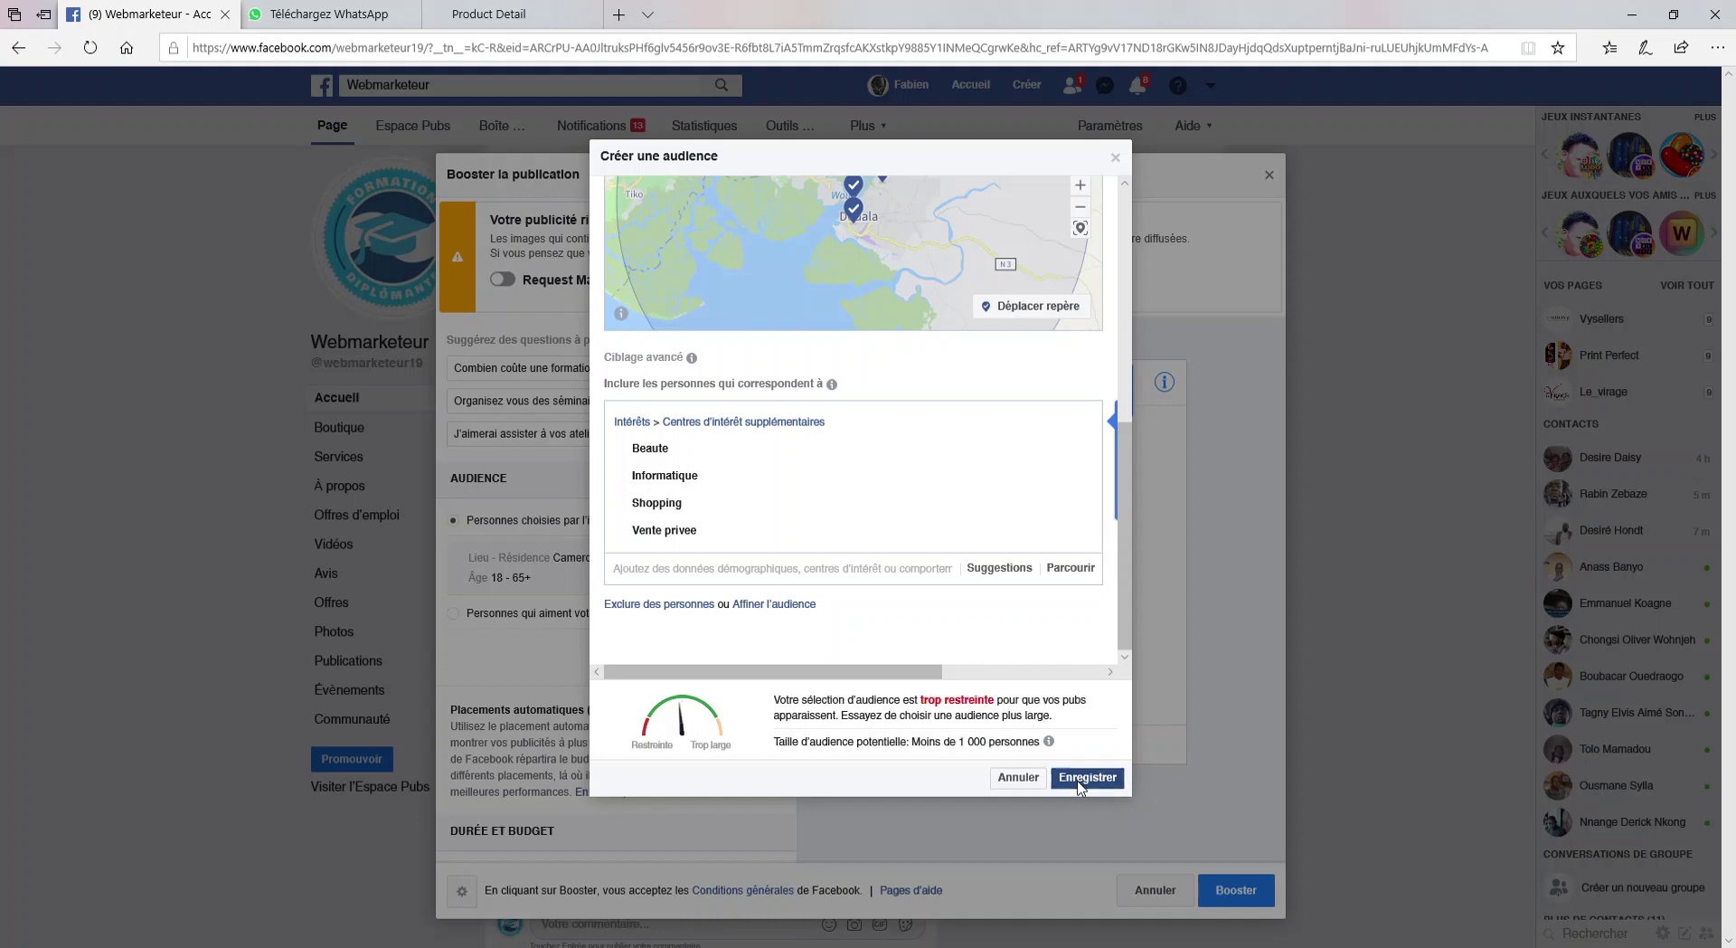
left_click(1081, 785)
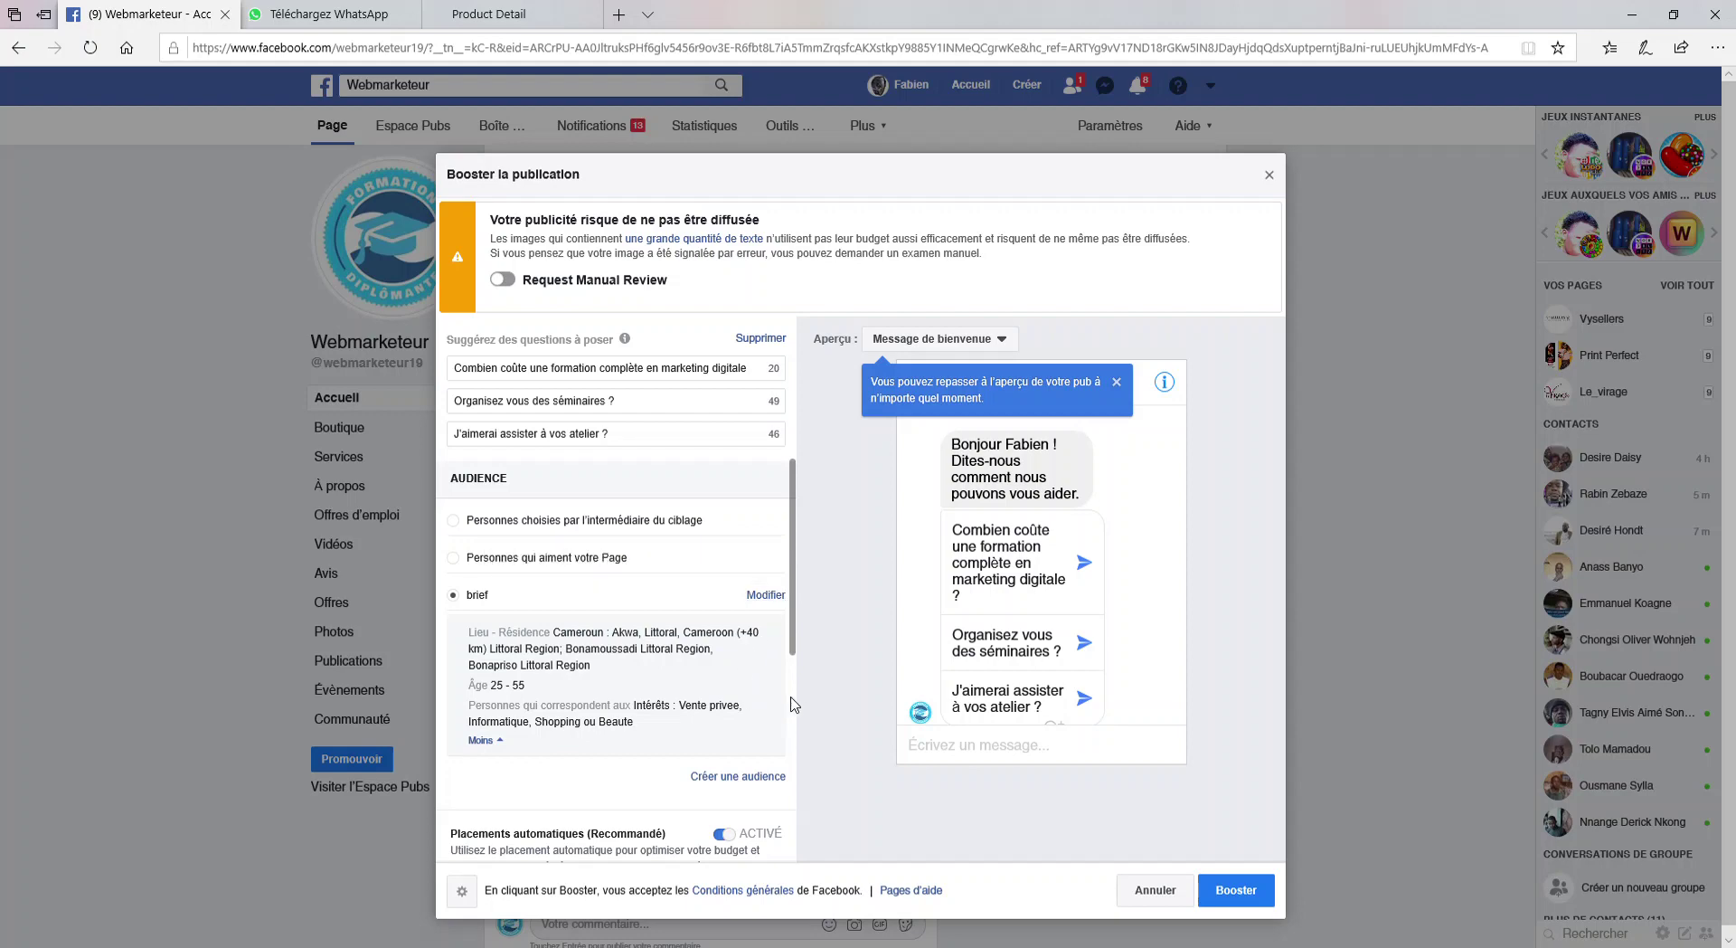
- Try a total budget of 30 USD for the boost, and settle on 100 USD
left_click_drag(796, 639, 788, 778)
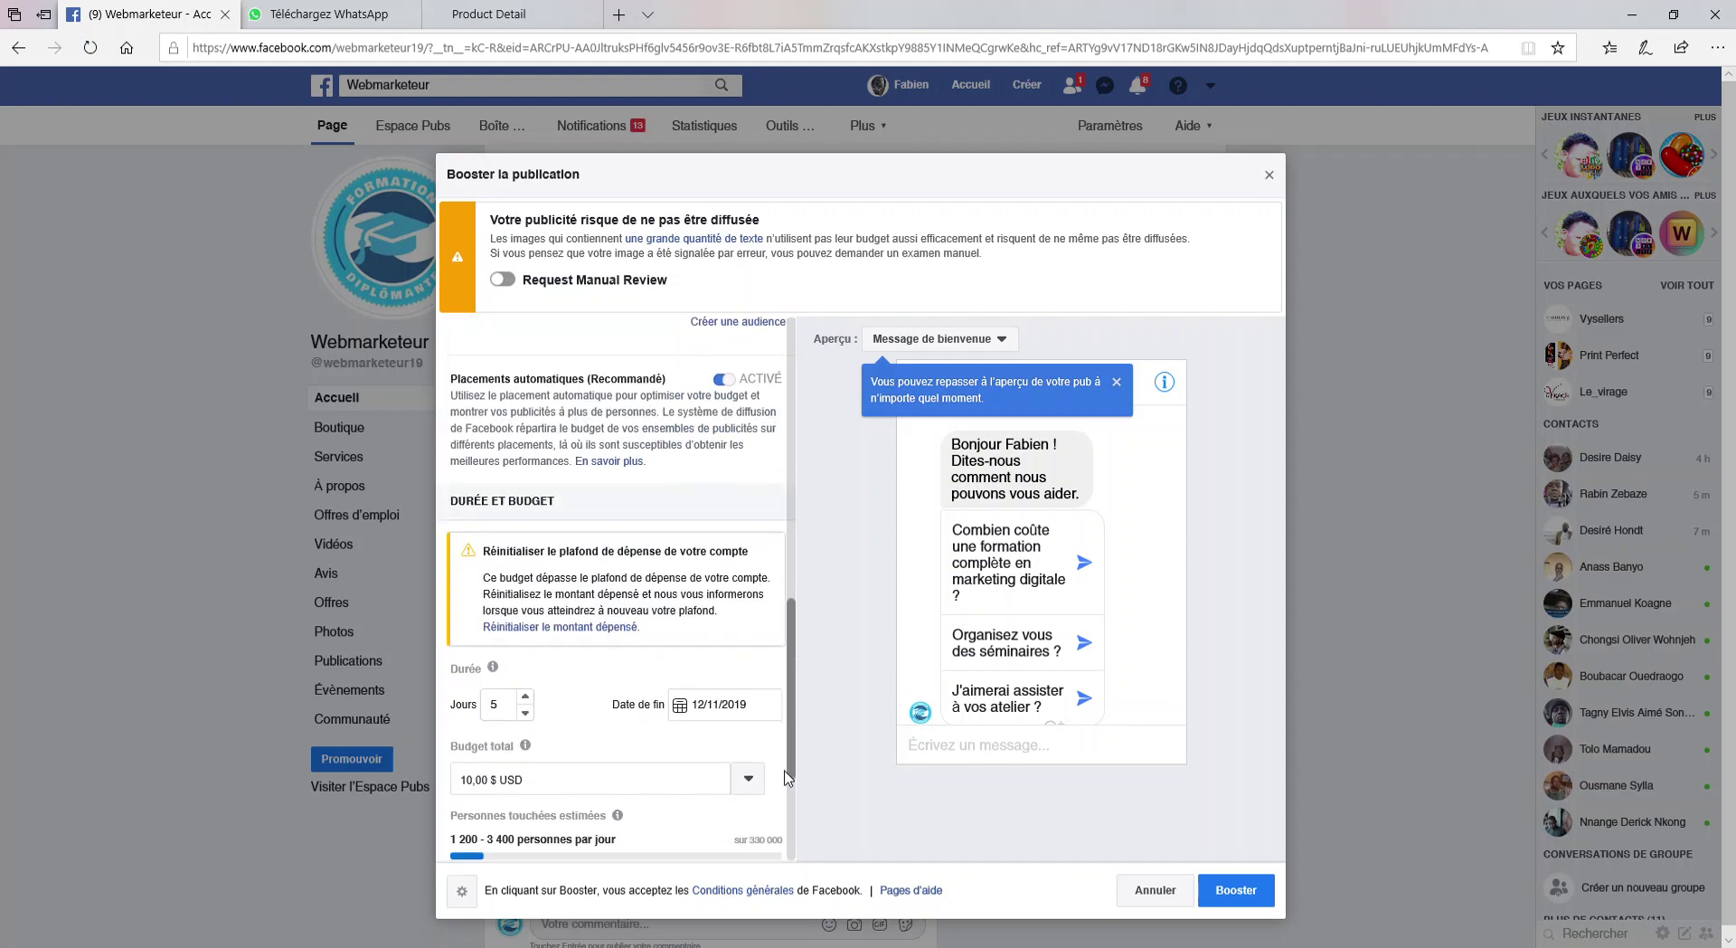
scroll(773, 796, "down", 3)
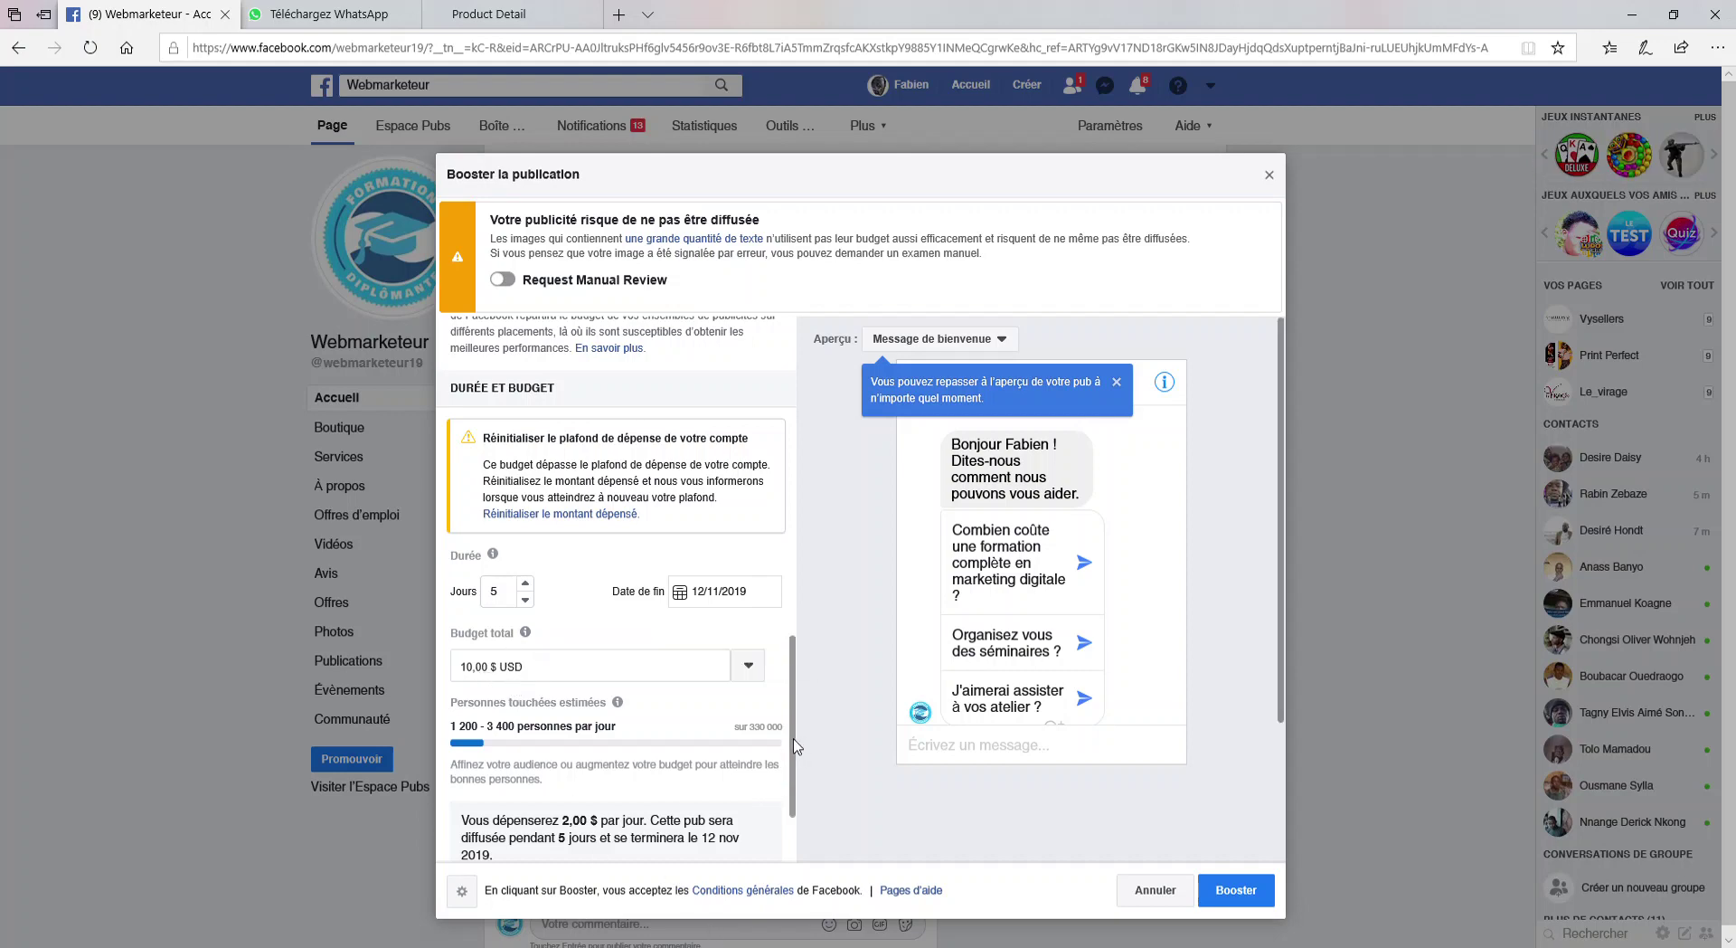
scroll(746, 773, "down", 1)
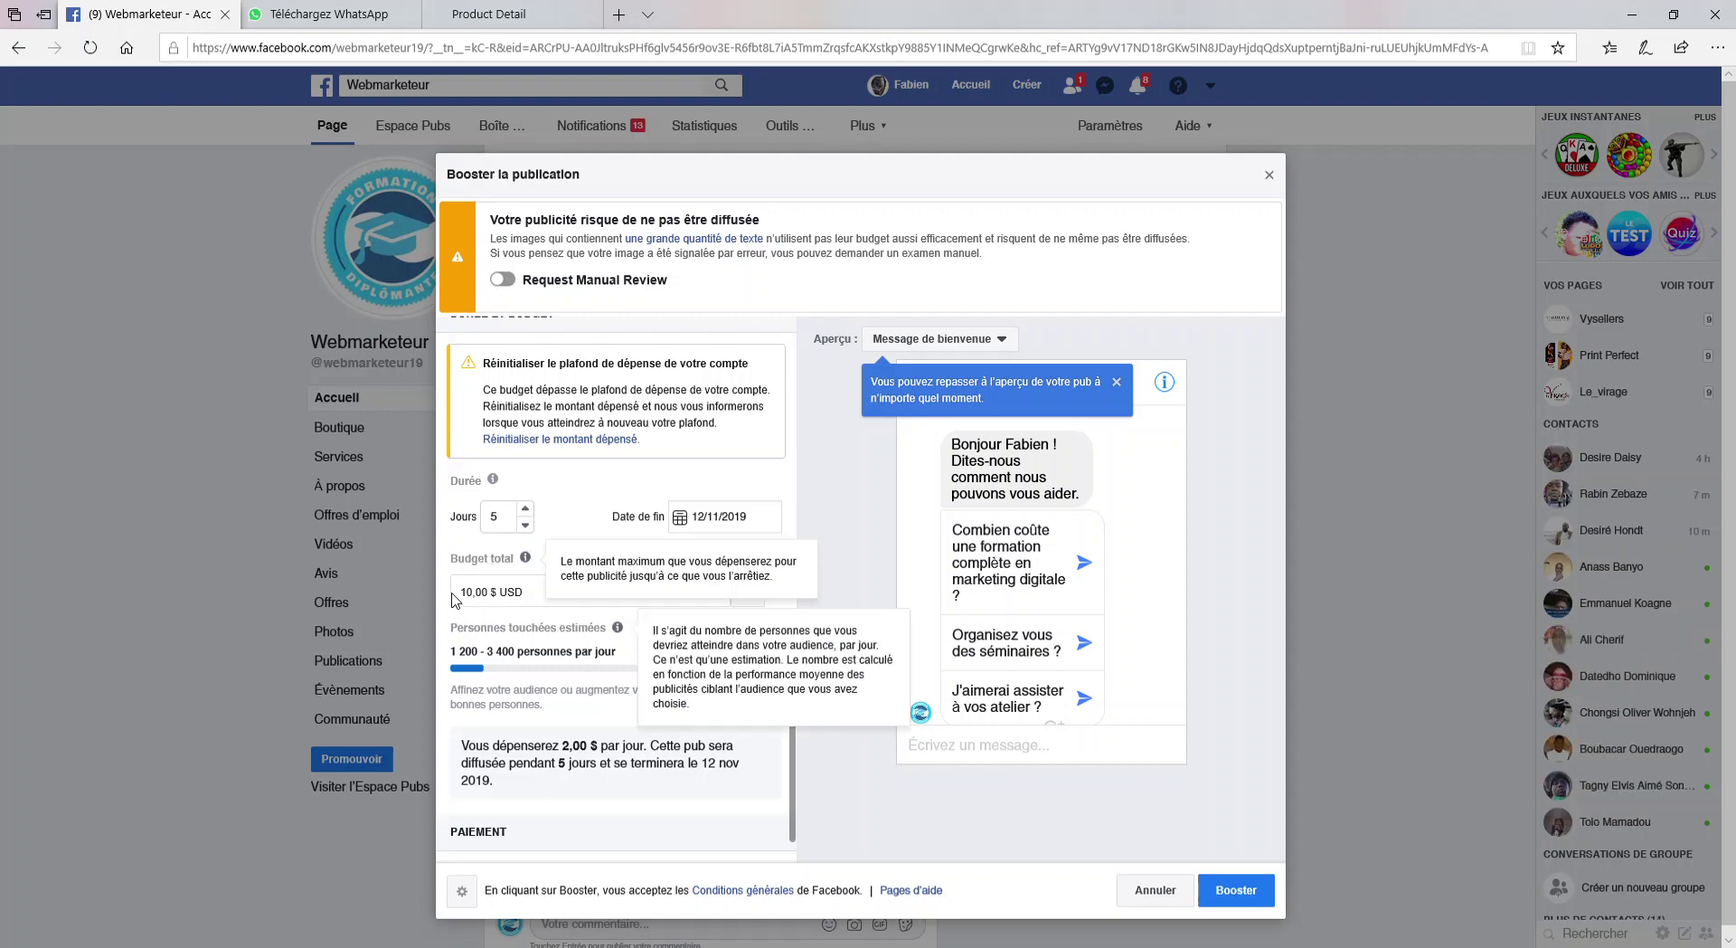
left_click_drag(465, 599, 456, 579)
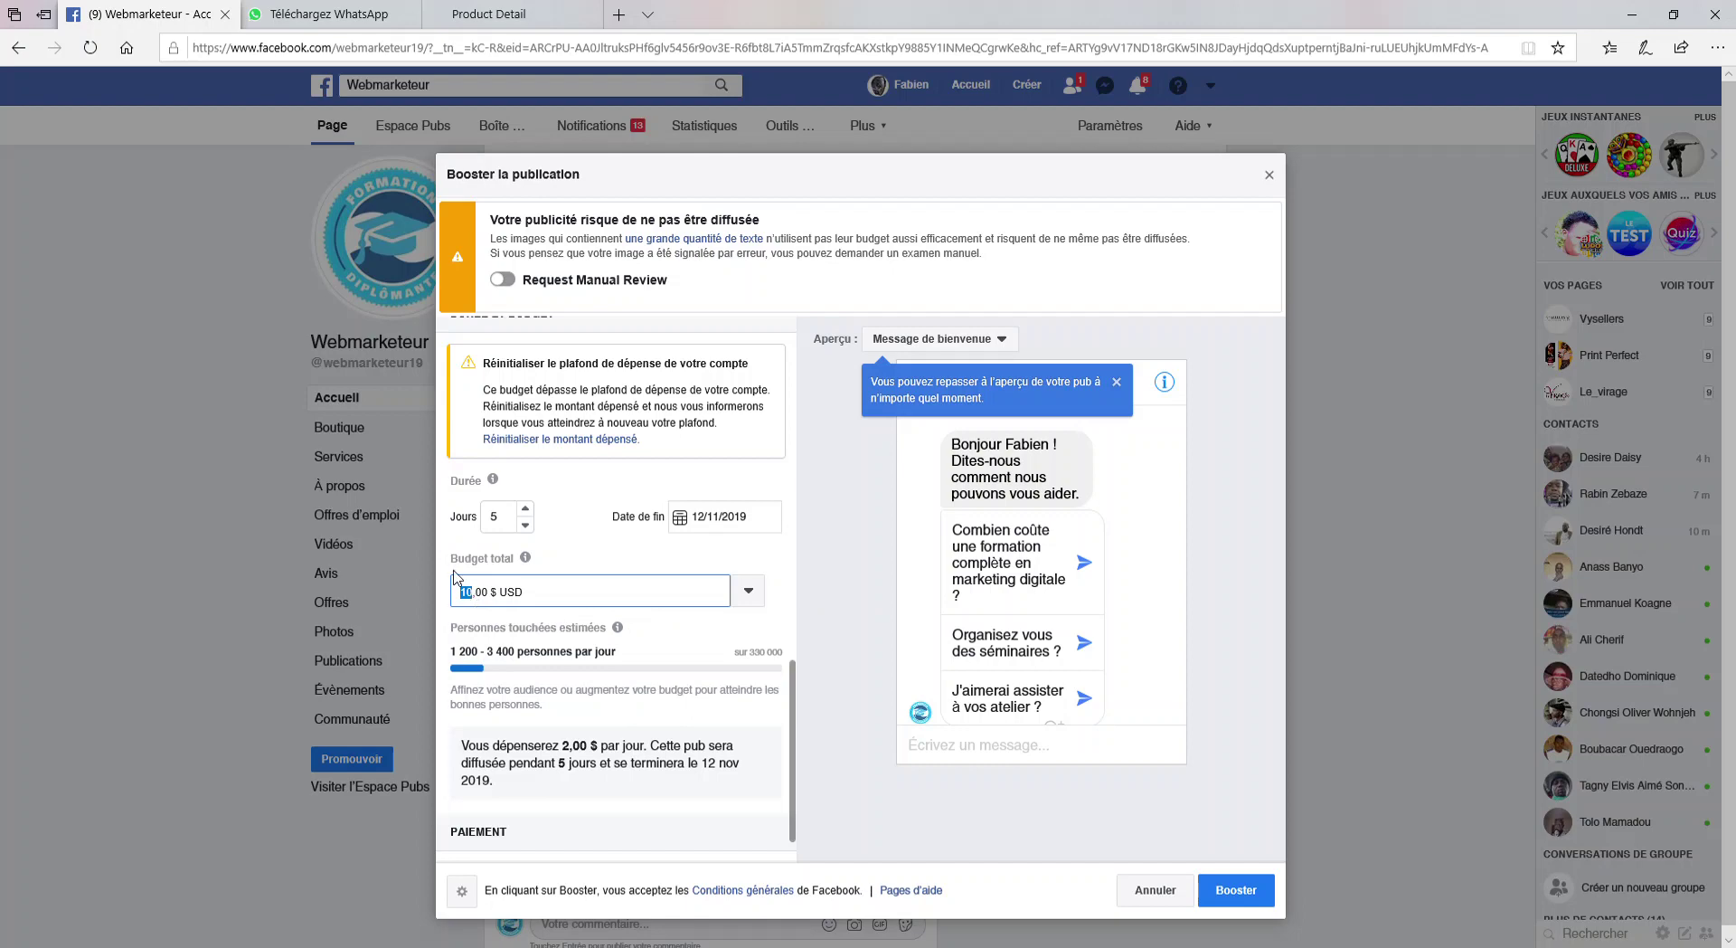
type("30")
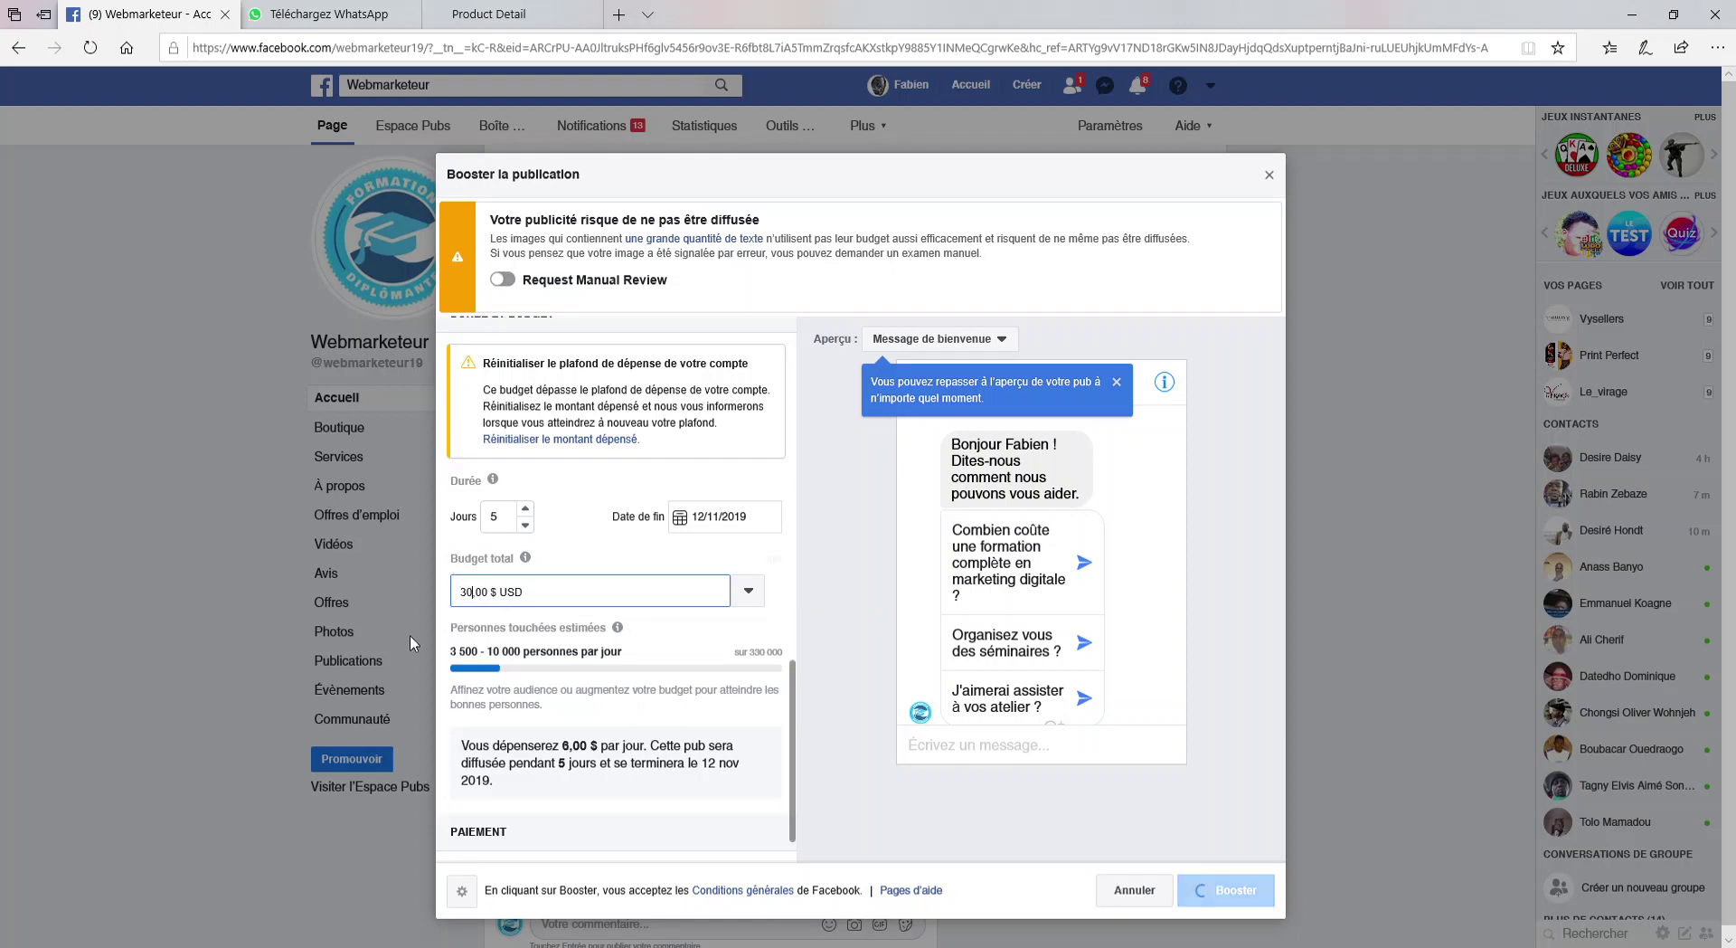
double_click(468, 593)
type("100")
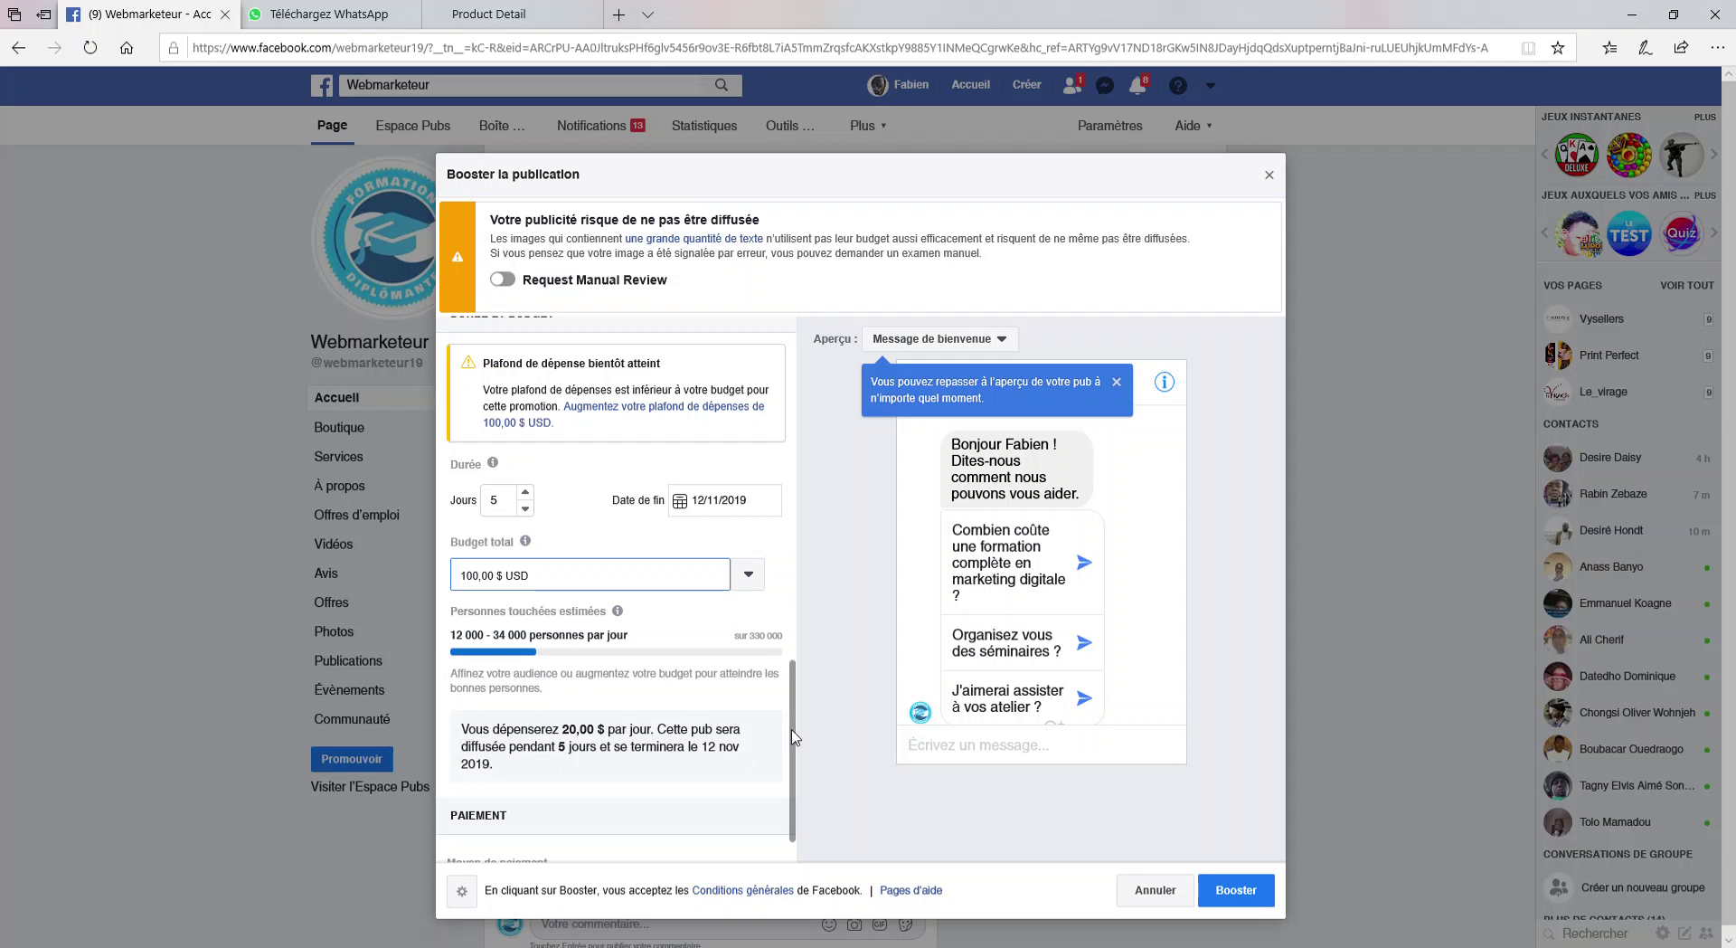
- Submit the post boost and skip adding money to the account balance
scroll(796, 737, "down", 1)
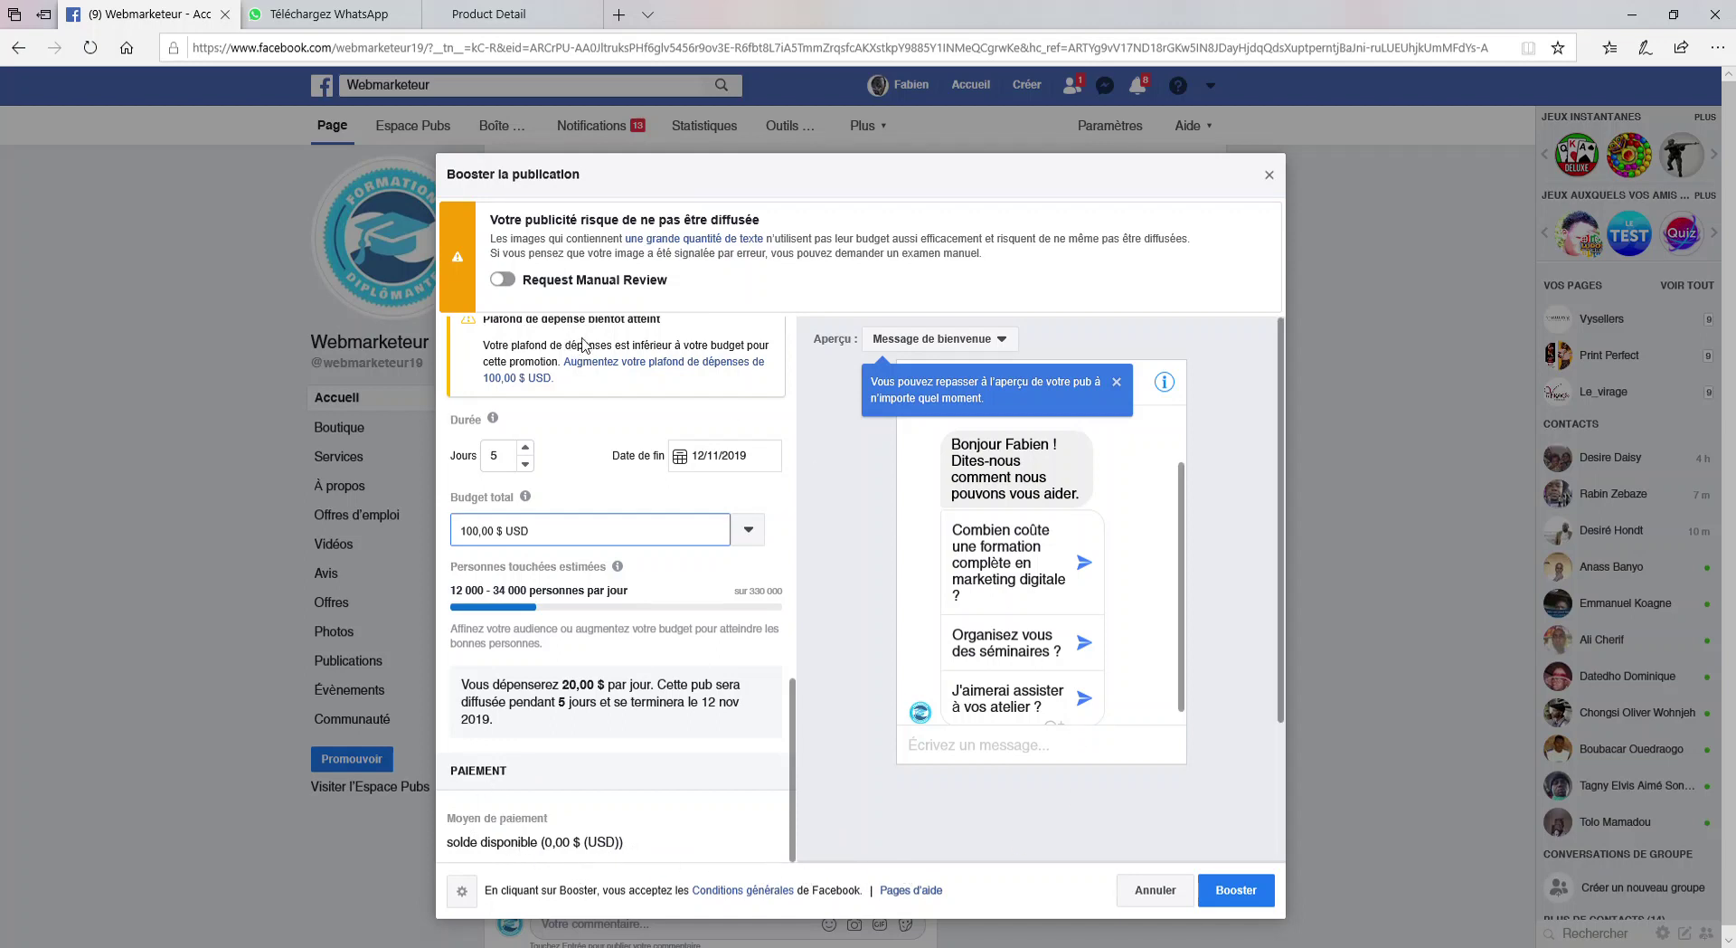
left_click(1248, 896)
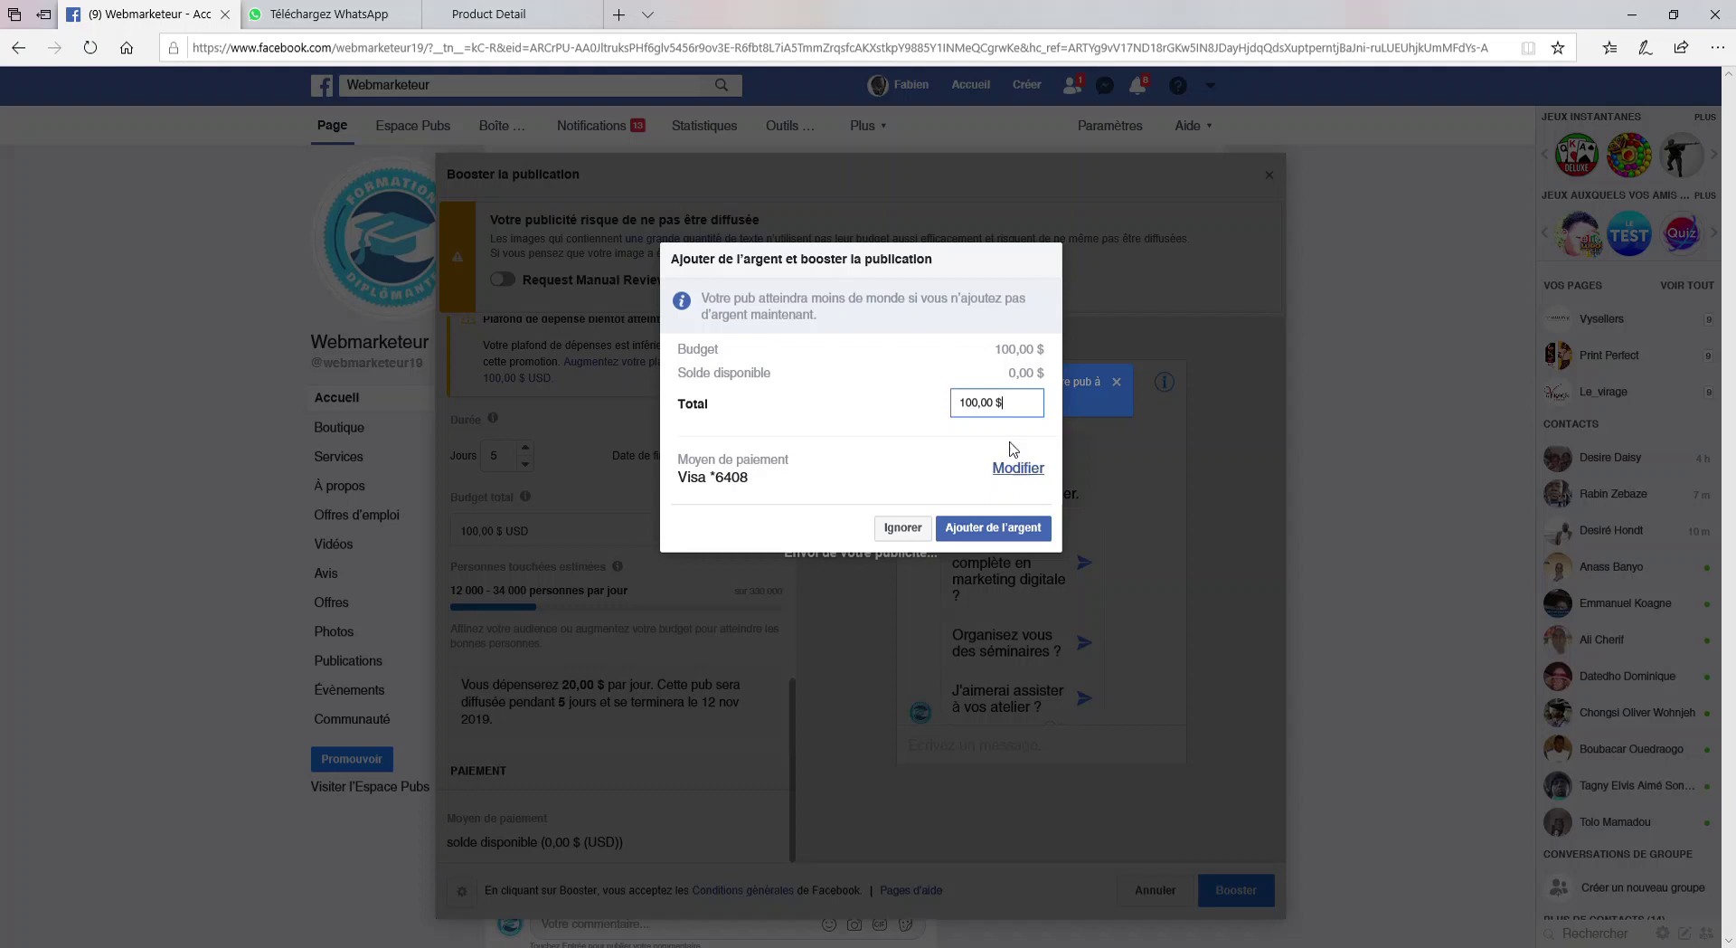
left_click(891, 540)
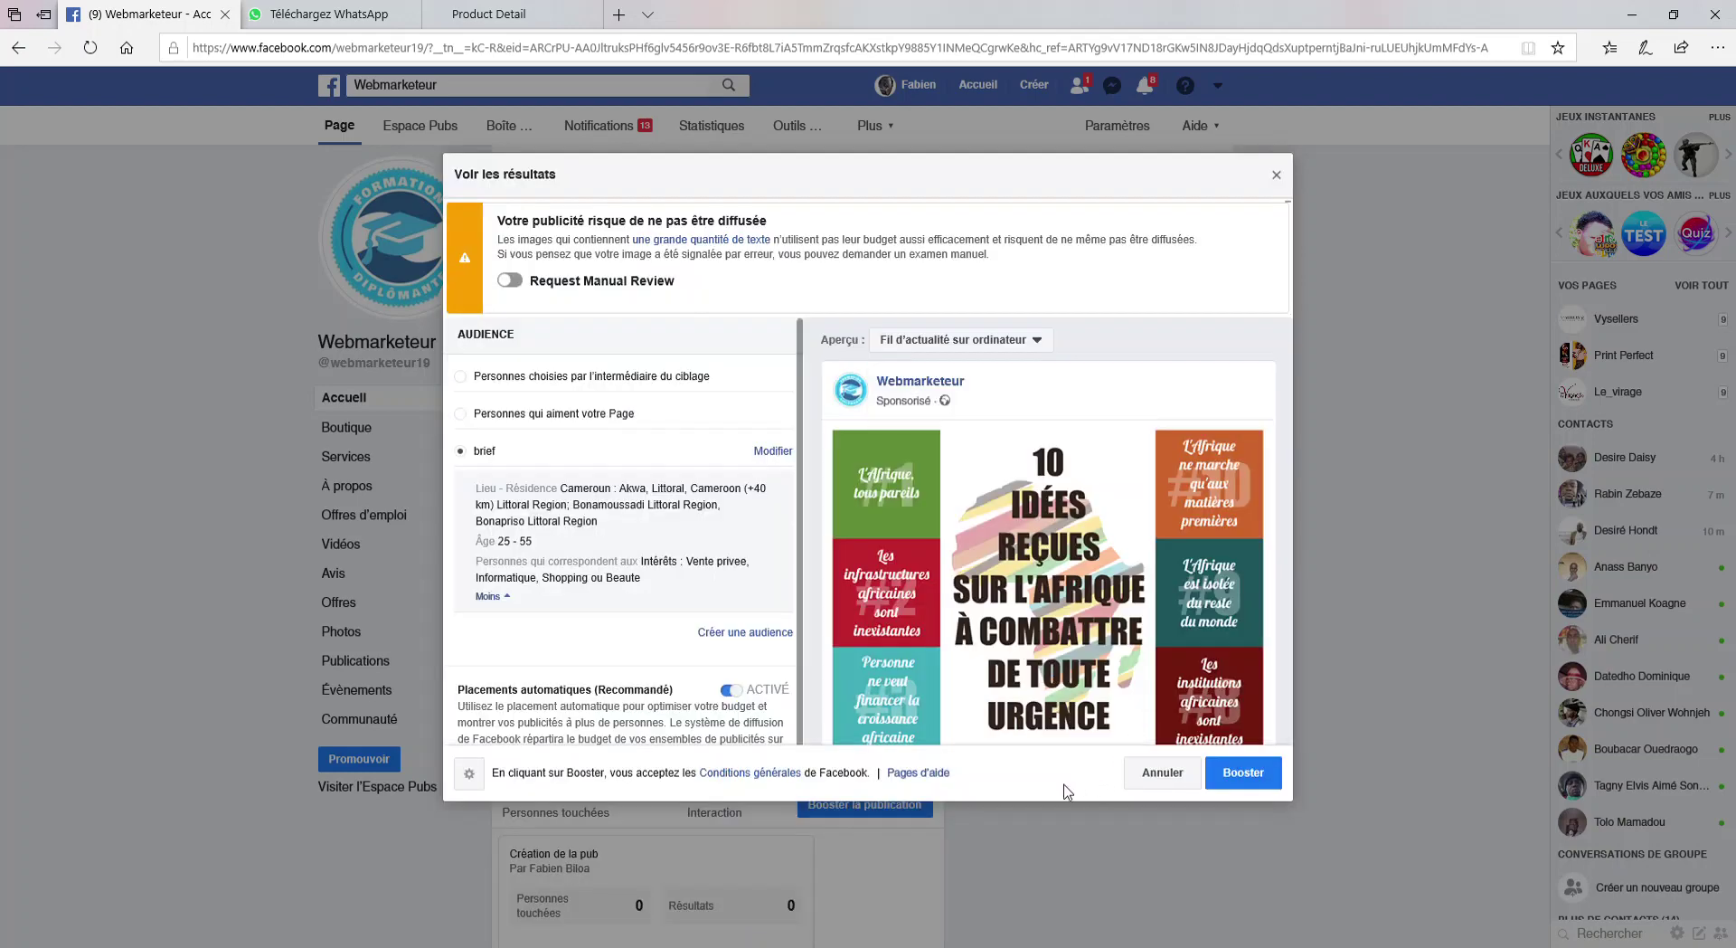
- Dismiss the boost results dialog without boosting again and return to the post on the page
left_click(1165, 775)
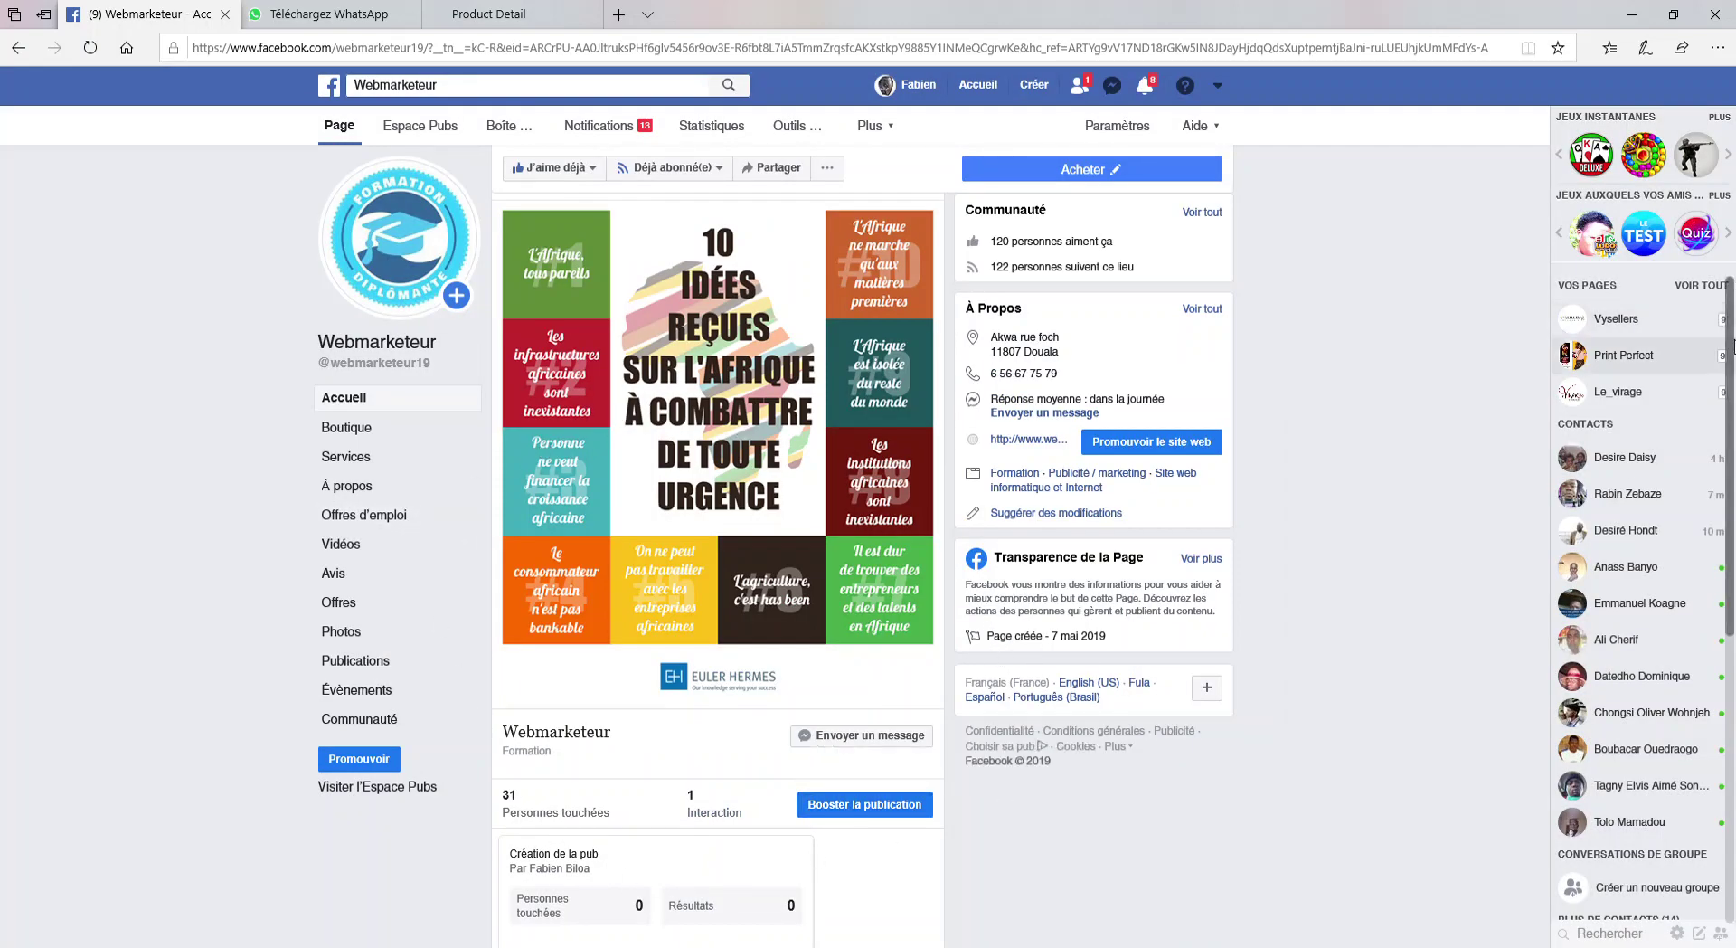
mouse_move(1729, 391)
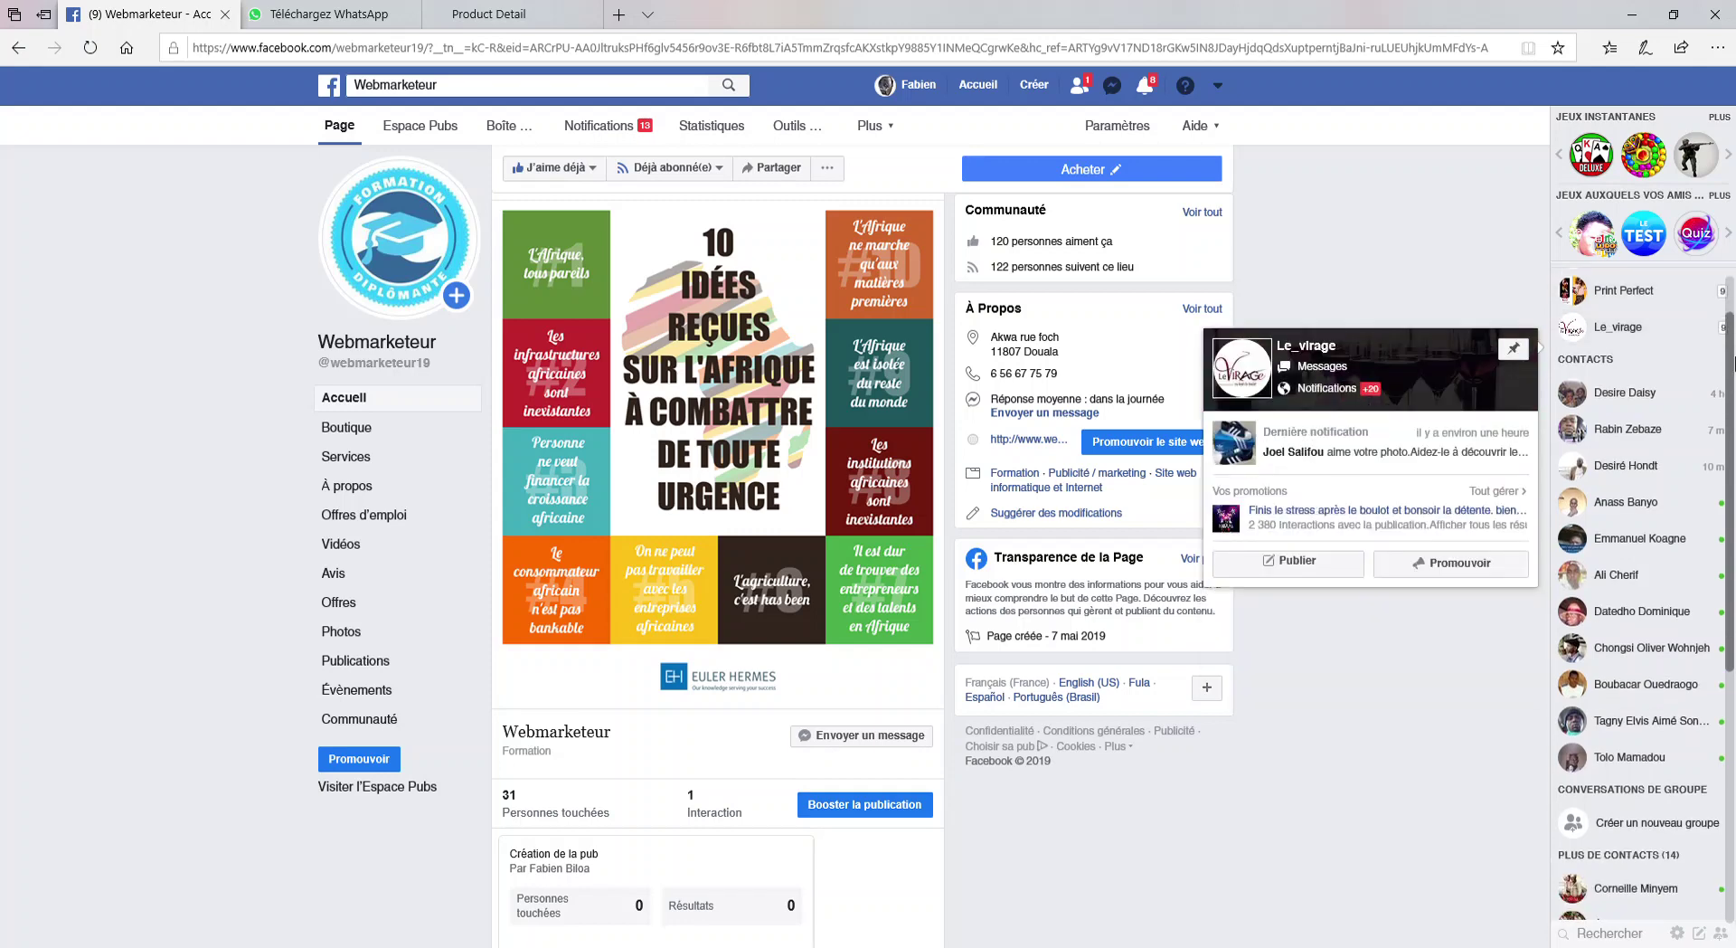
scroll(1729, 391, "down", 1)
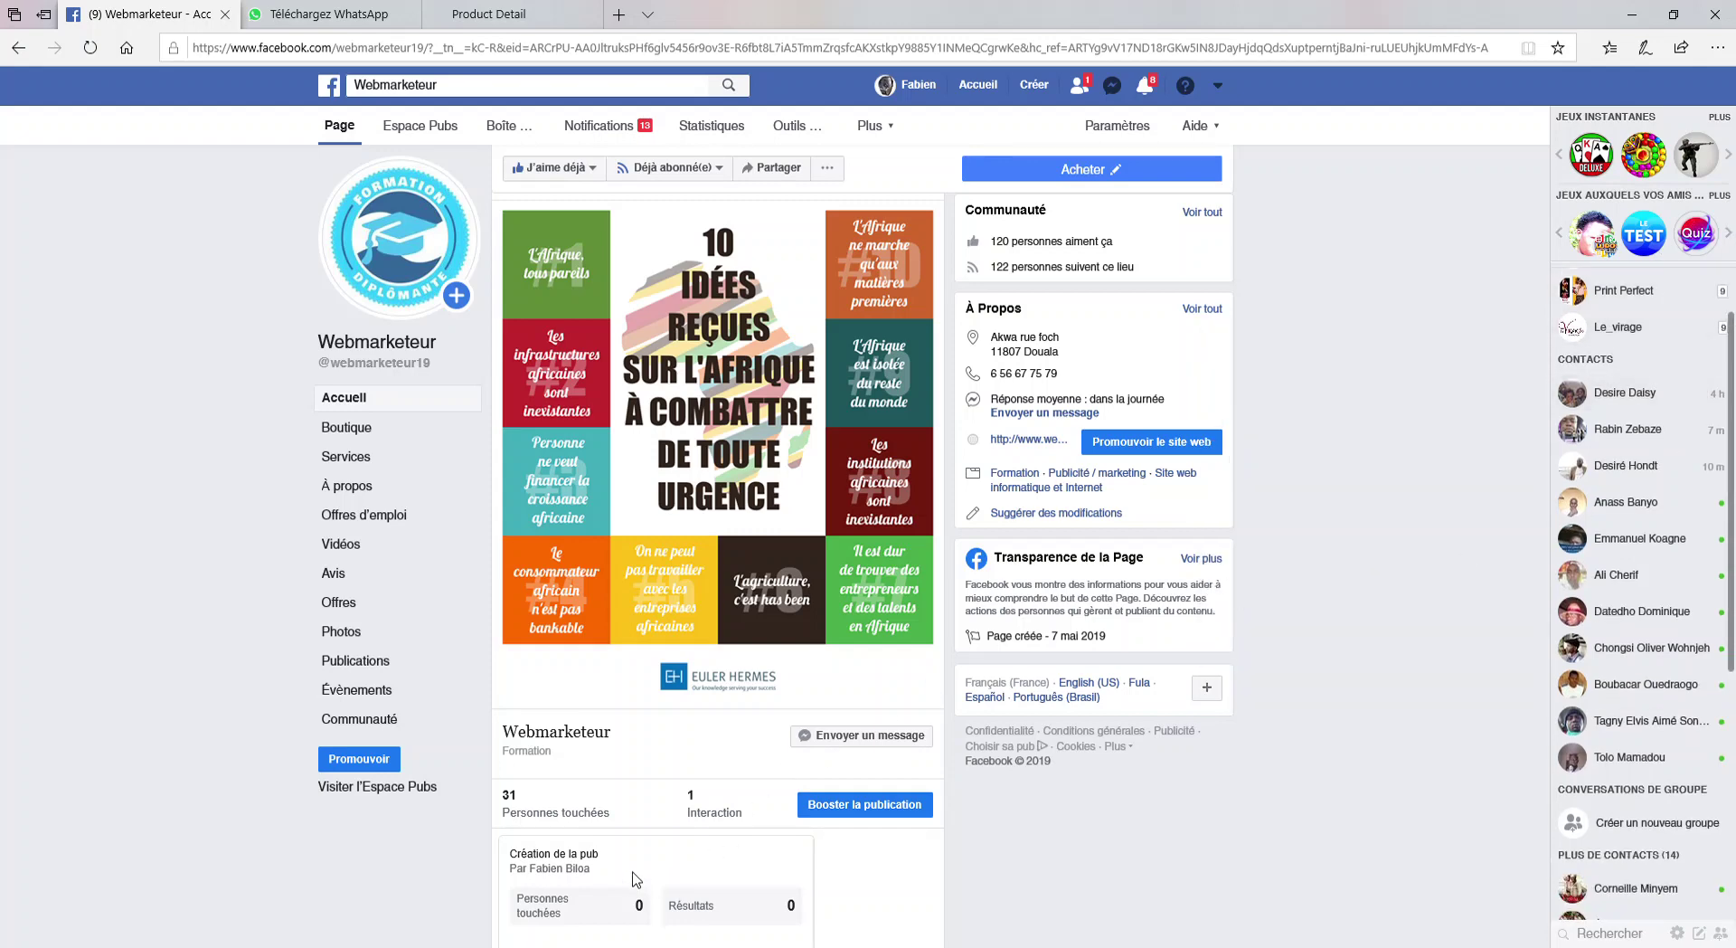